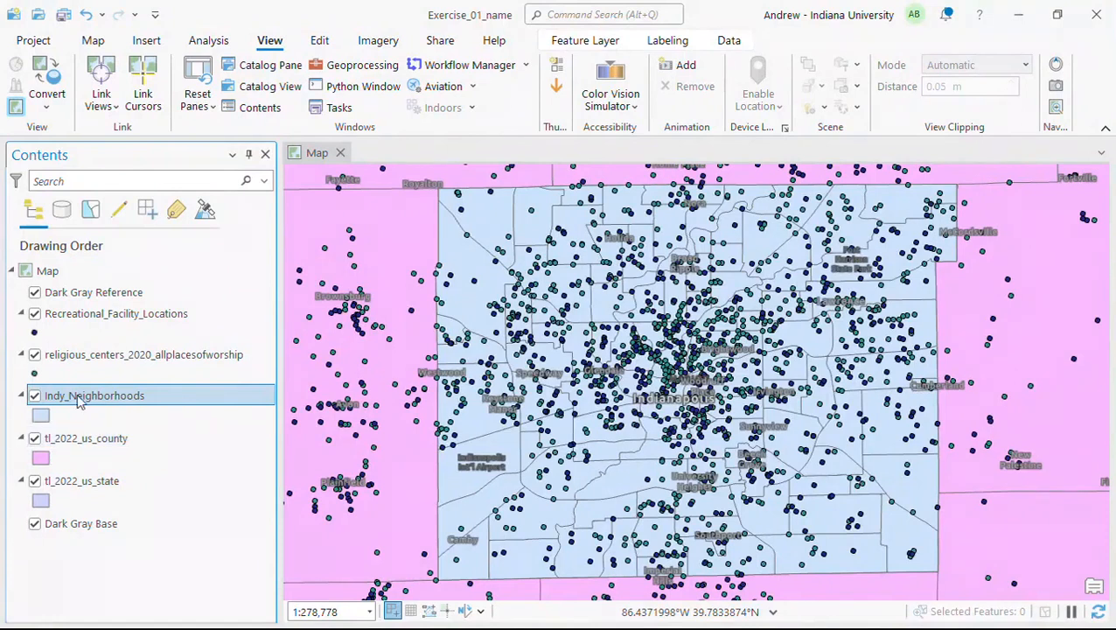
Hide the Dark Gray Base and tl_2022_us_state layers and place tl_2022_us_county above Indy_Neighborhoods in the drawing order.
{"action": "left_click_drag", "start_coordinate": [82, 396], "coordinate": [82, 293]}
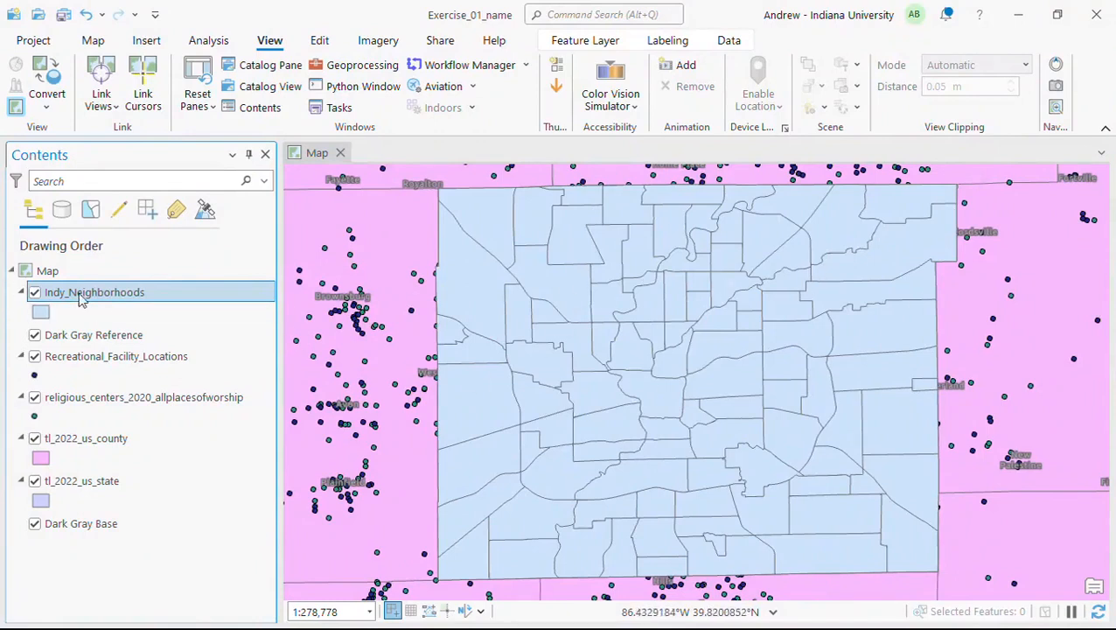
{"action": "left_click_drag", "start_coordinate": [78, 302], "coordinate": [73, 446]}
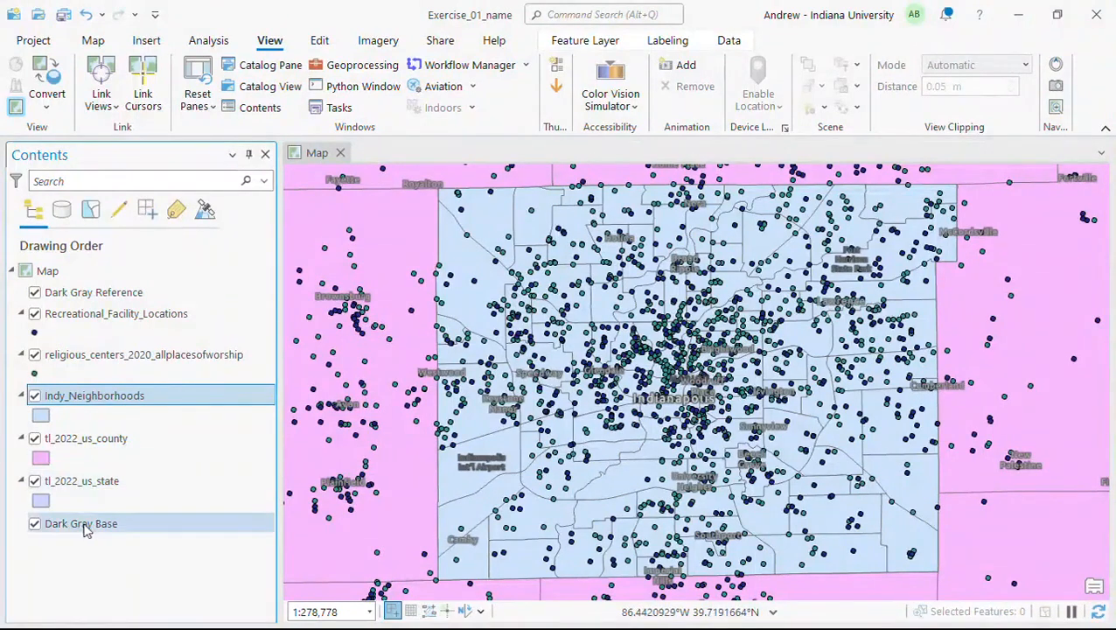
{"action": "left_click", "coordinate": [34, 525]}
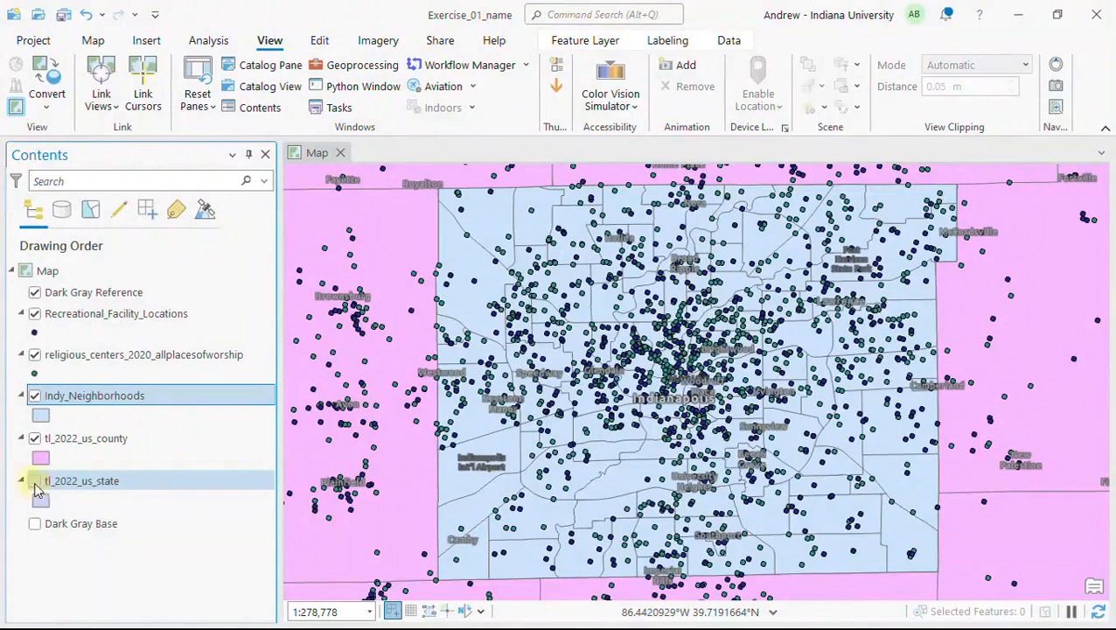
{"action": "left_click", "coordinate": [34, 481]}
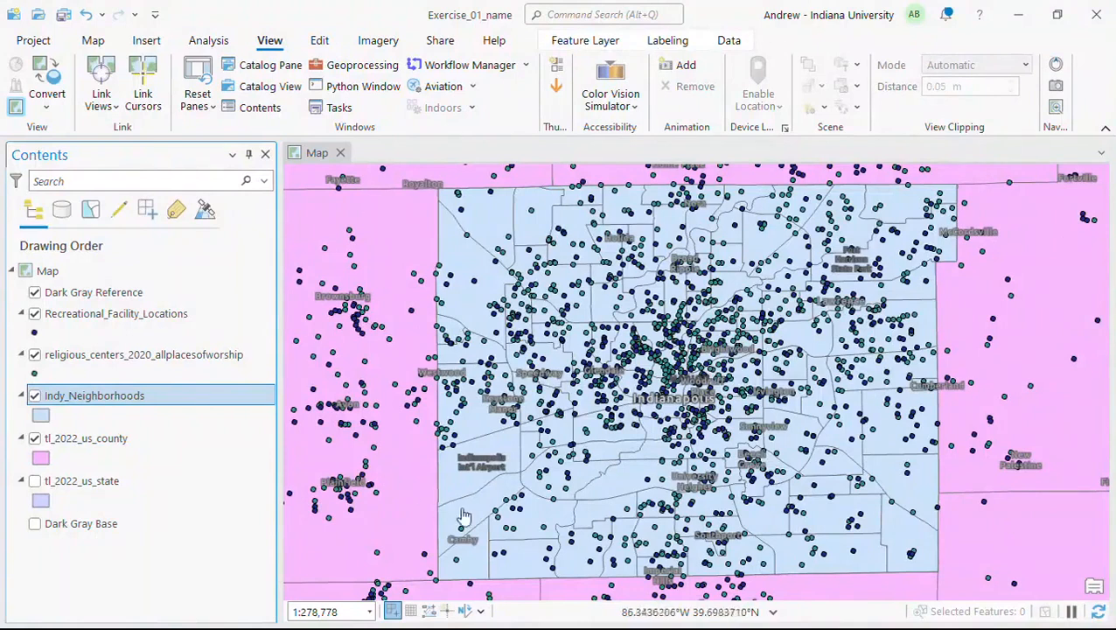
{"action": "left_click_drag", "start_coordinate": [97, 450], "coordinate": [96, 389]}
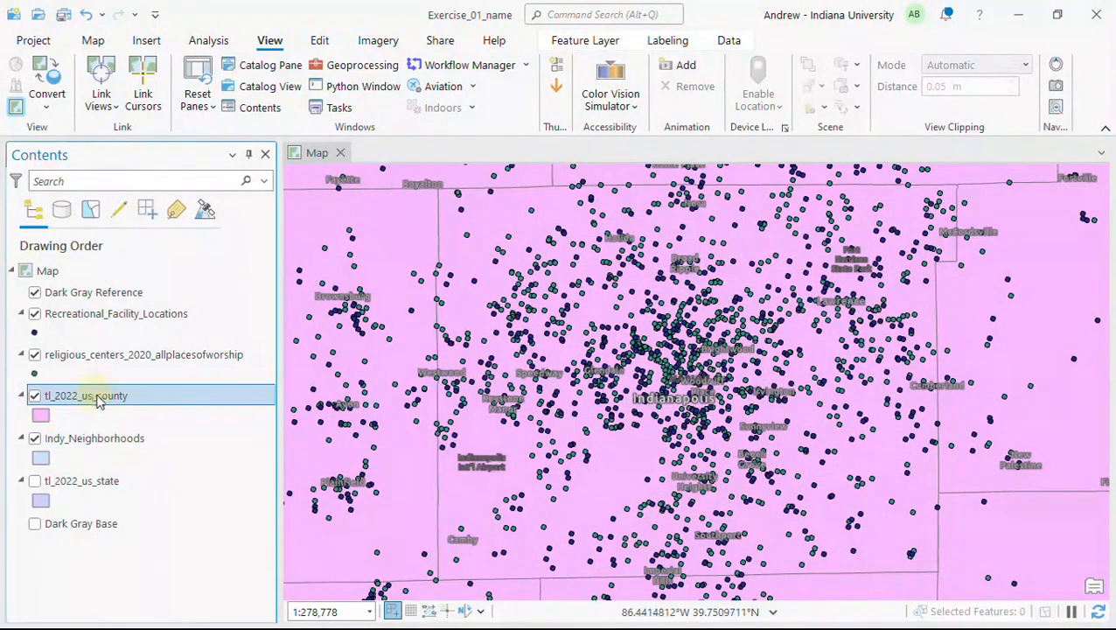
Inspect the attributes of the county polygon around Indianapolis, including its state, county and GEOID codes.
{"action": "left_click", "coordinate": [618, 468]}
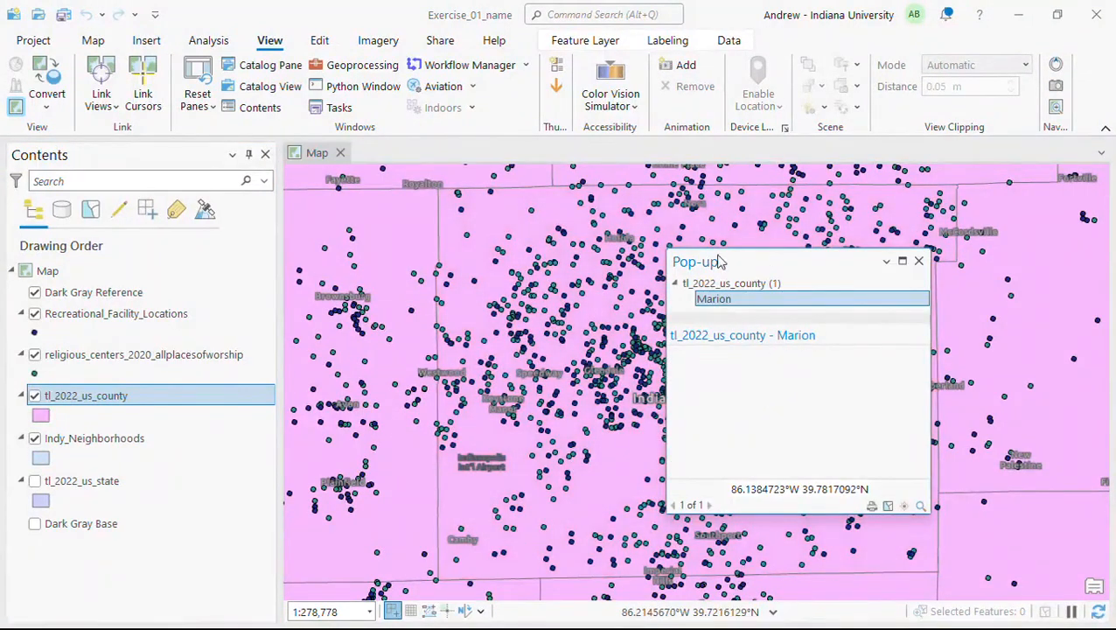
{"action": "left_click_drag", "start_coordinate": [719, 261], "coordinate": [605, 219]}
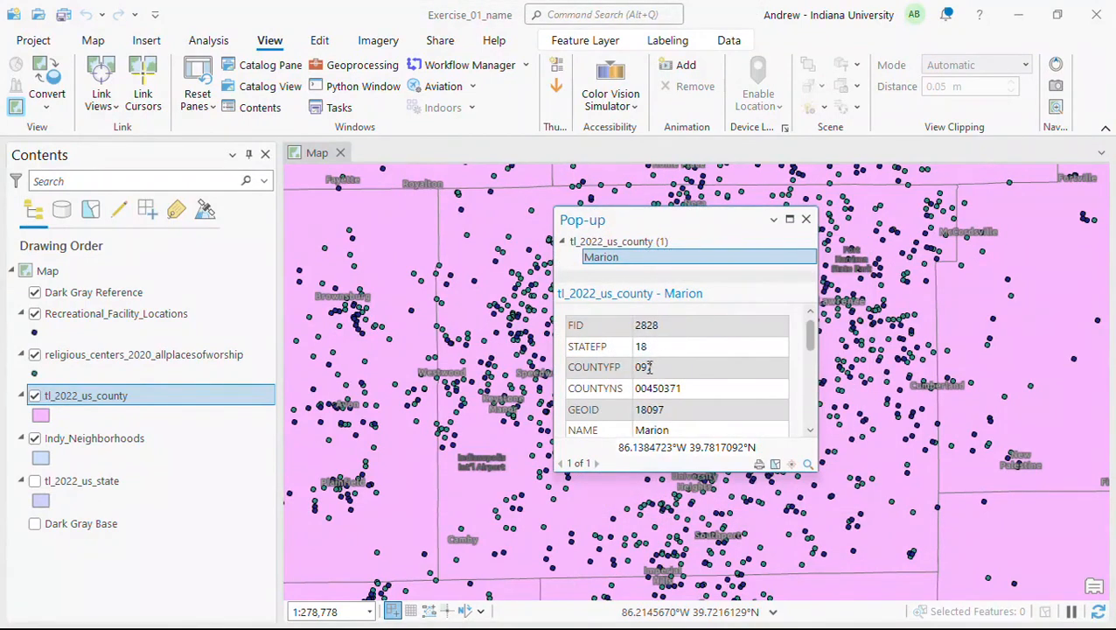
{"action": "scroll", "coordinate": [656, 389], "scroll_direction": "down", "scroll_amount": 1}
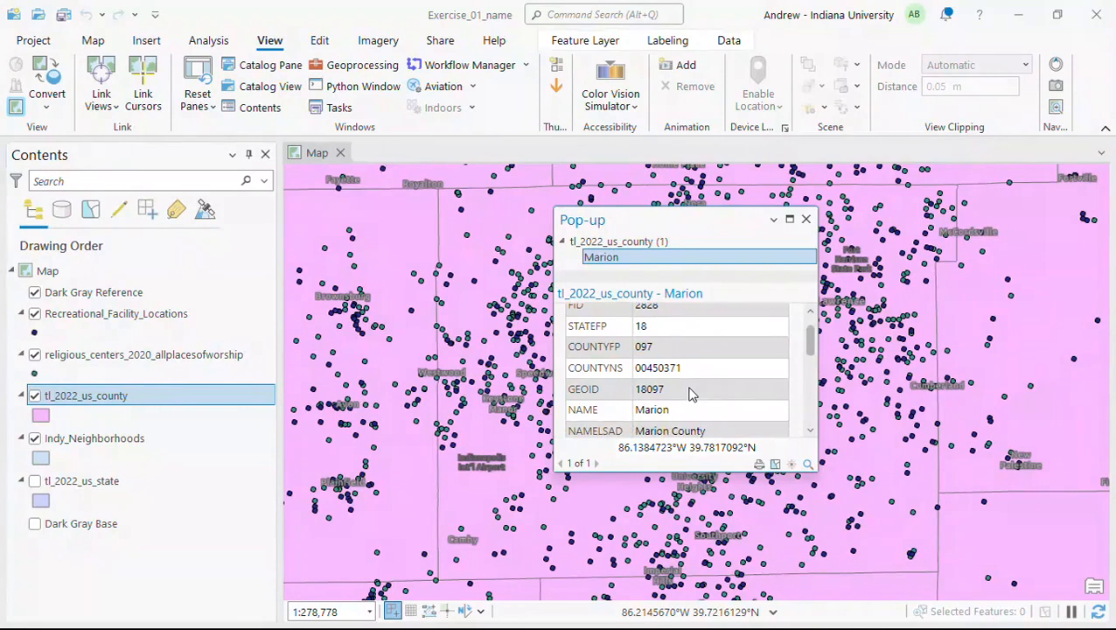
{"action": "scroll", "coordinate": [689, 393], "scroll_direction": "up", "scroll_amount": 1}
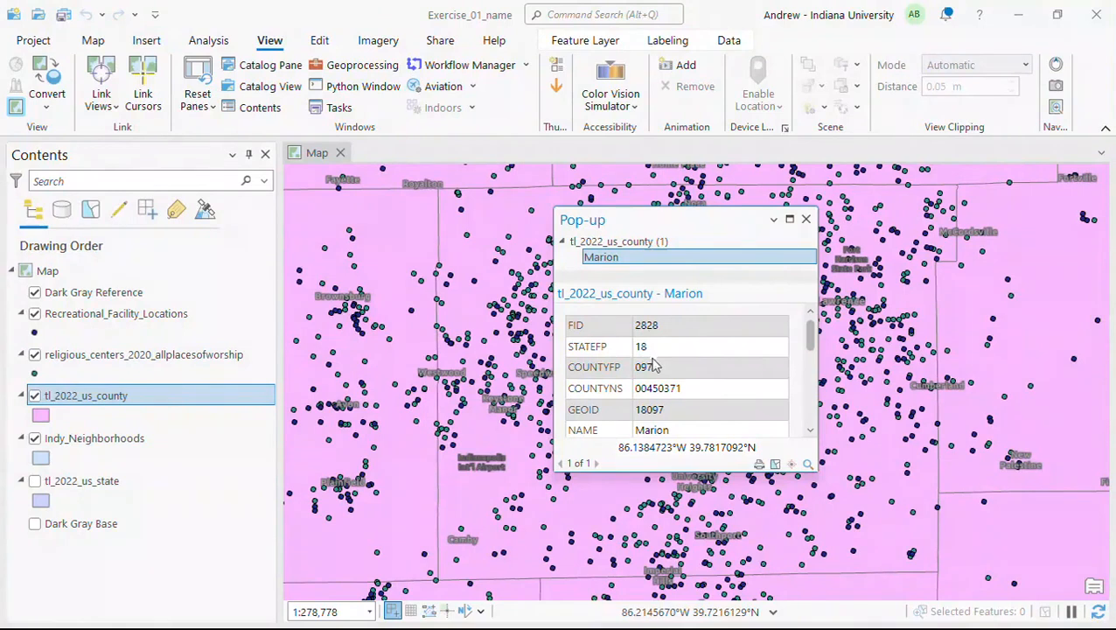
{"action": "scroll", "coordinate": [654, 367], "scroll_direction": "down", "scroll_amount": 3}
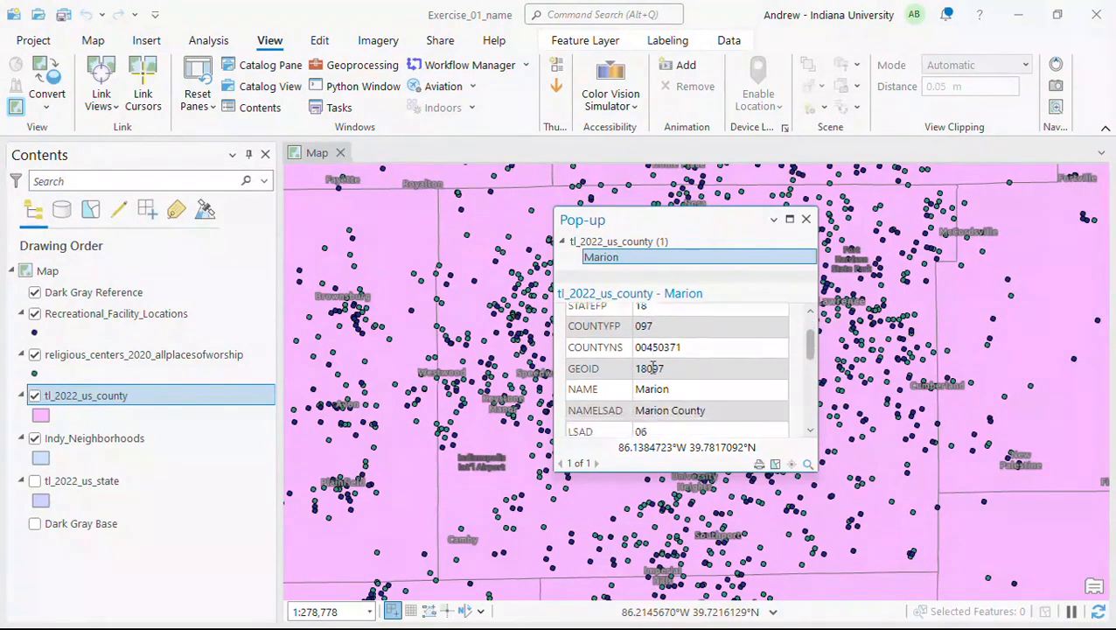
{"action": "scroll", "coordinate": [665, 371], "scroll_direction": "up", "scroll_amount": 3}
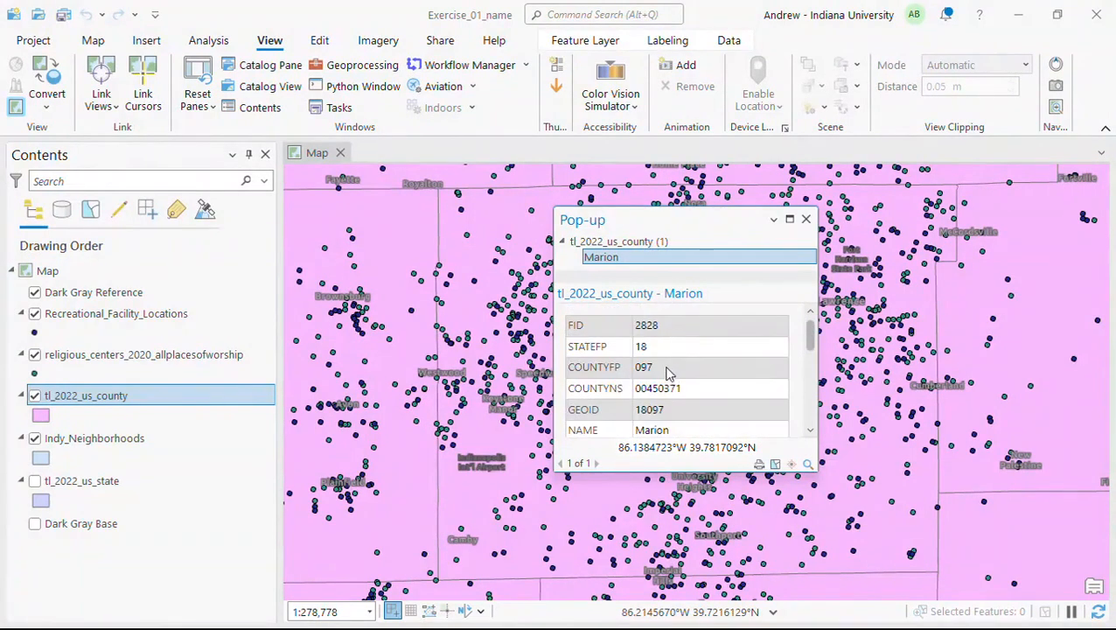
{"action": "double_click", "coordinate": [652, 409]}
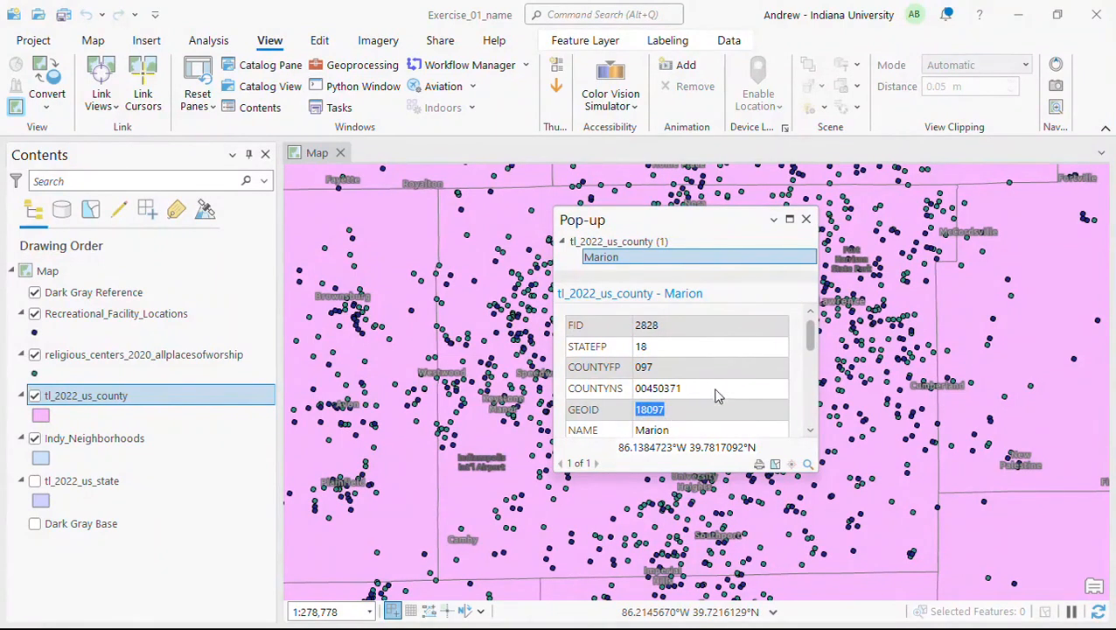
{"action": "left_click", "coordinate": [805, 219]}
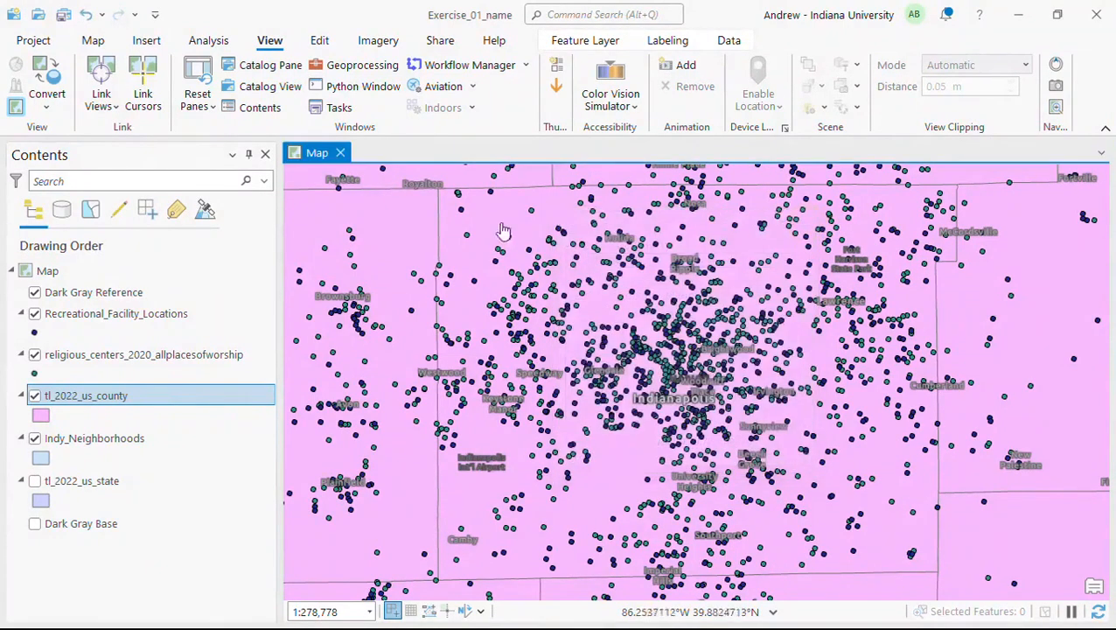
Select by attributes the tl_2022_us_county feature whose GEOID is equal to 18097, as a new selection.
{"action": "left_click", "coordinate": [93, 41]}
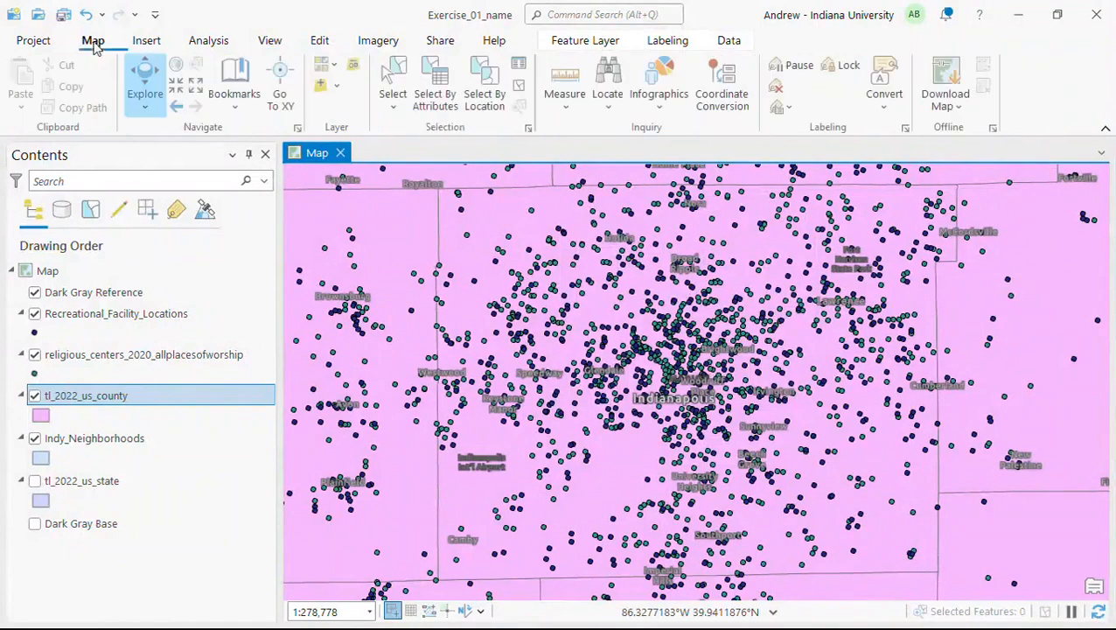
{"action": "left_click", "coordinate": [438, 98]}
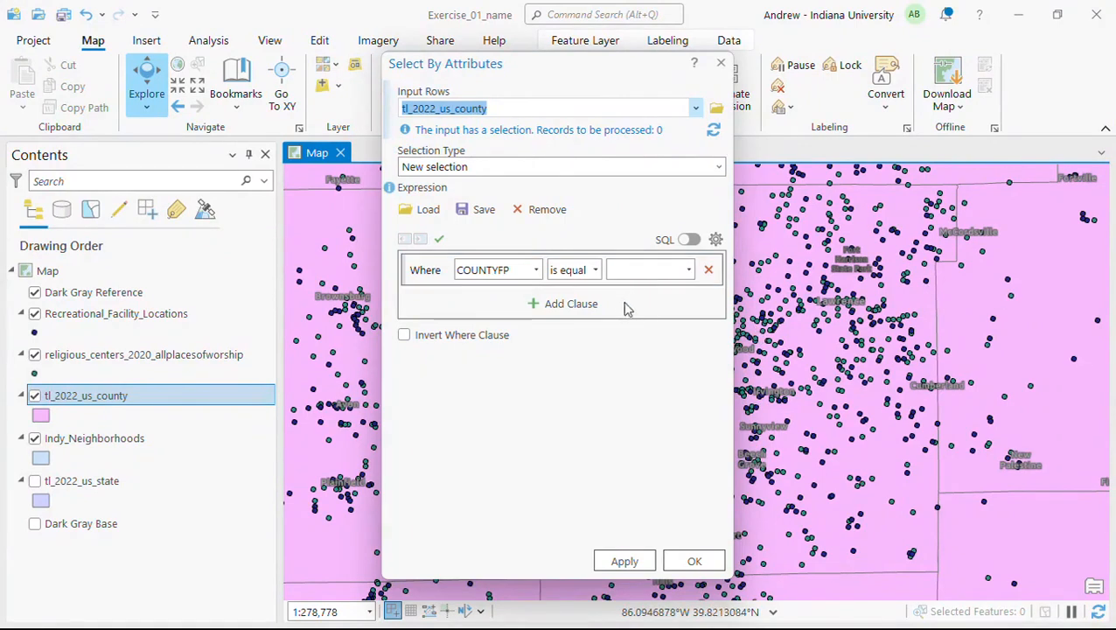
{"action": "left_click", "coordinate": [534, 270]}
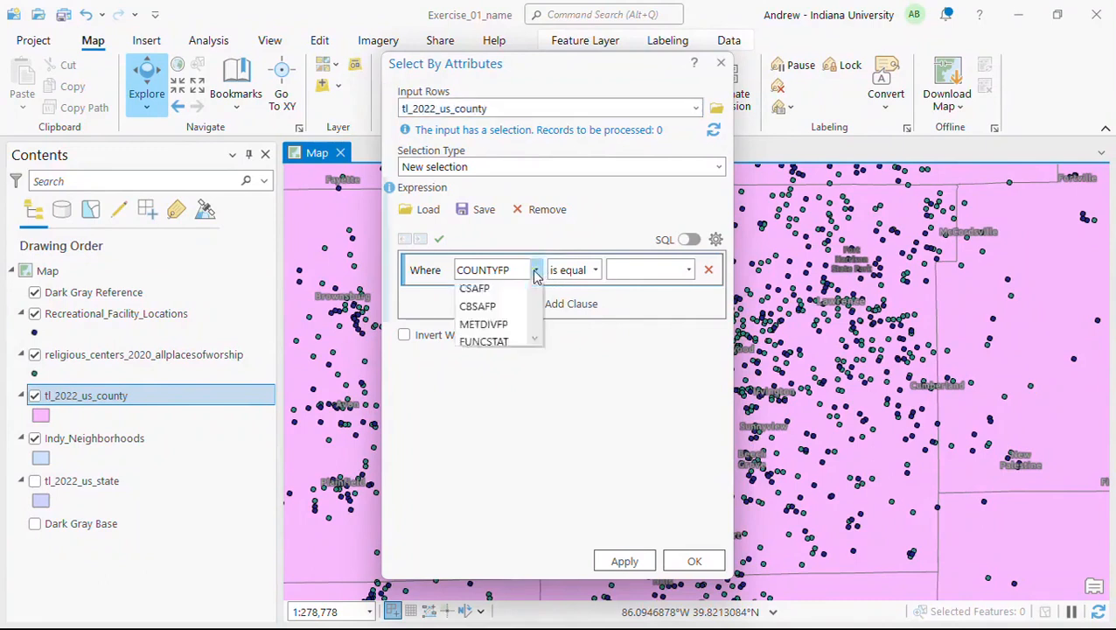
{"action": "left_click", "coordinate": [505, 329]}
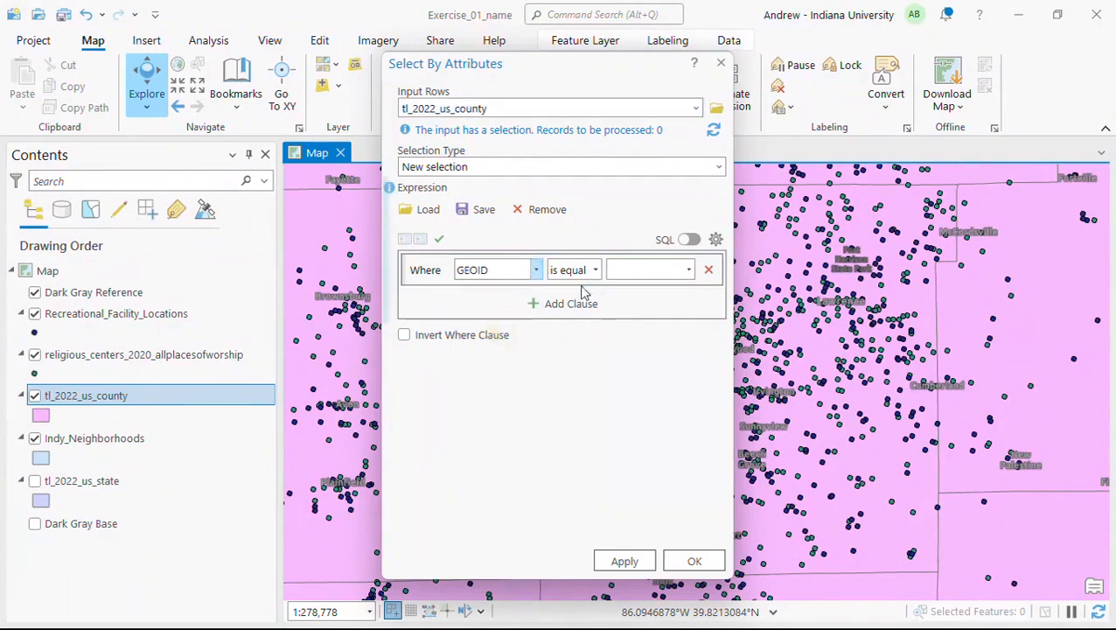
{"action": "left_click", "coordinate": [626, 269]}
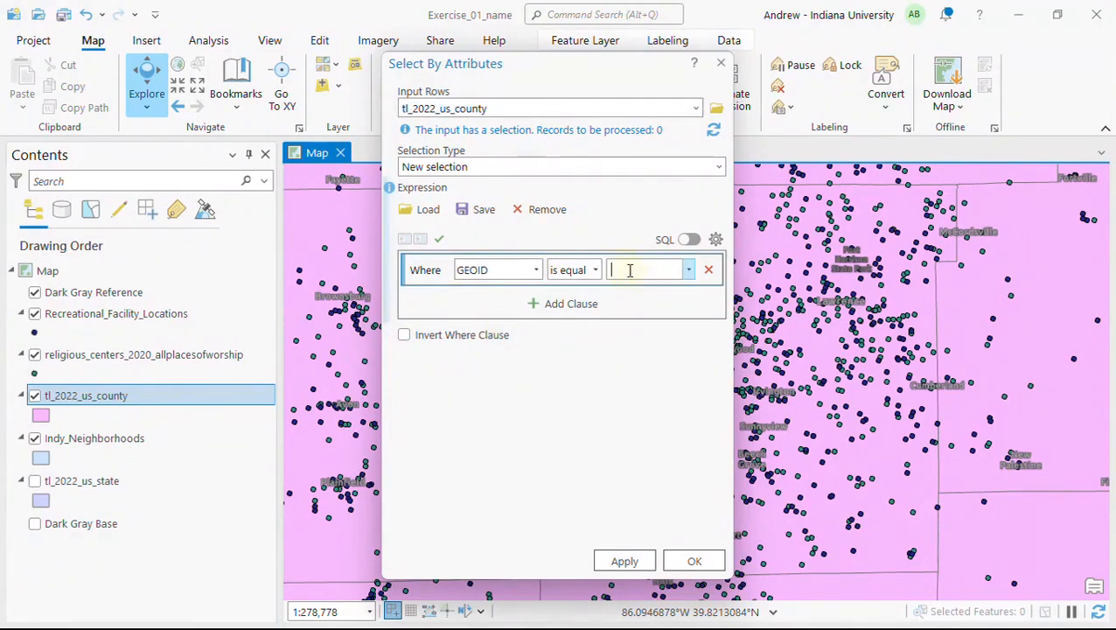
{"action": "type", "text": "18097"}
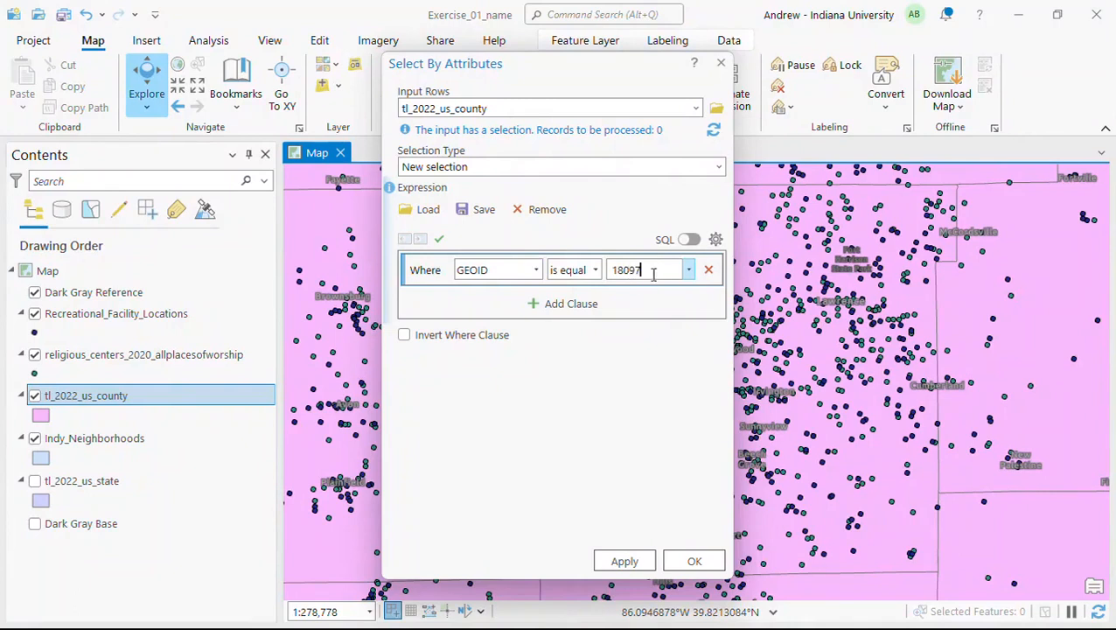
{"action": "left_click", "coordinate": [624, 561]}
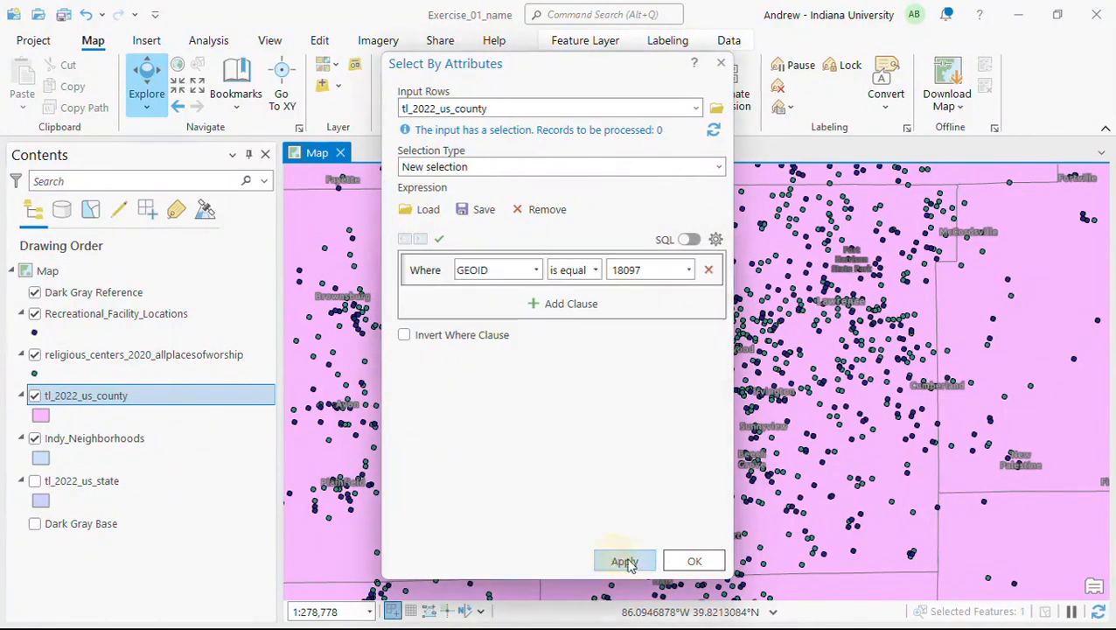
{"action": "left_click", "coordinate": [695, 561]}
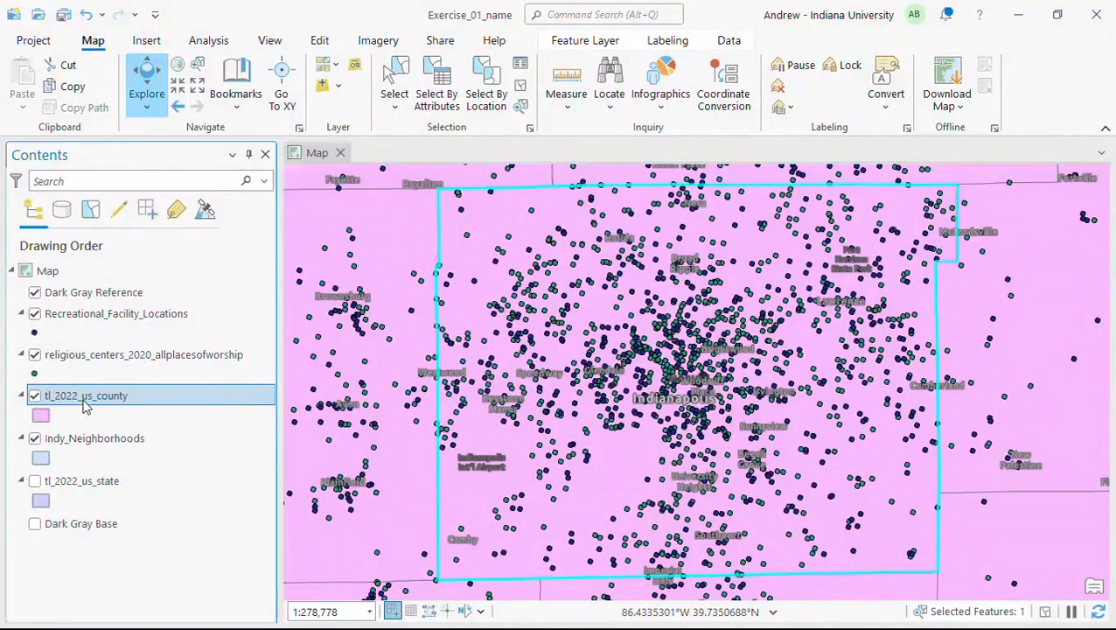
Make a new layer from the selected feature of tl_2022_us_county.
{"action": "right_click", "coordinate": [85, 404]}
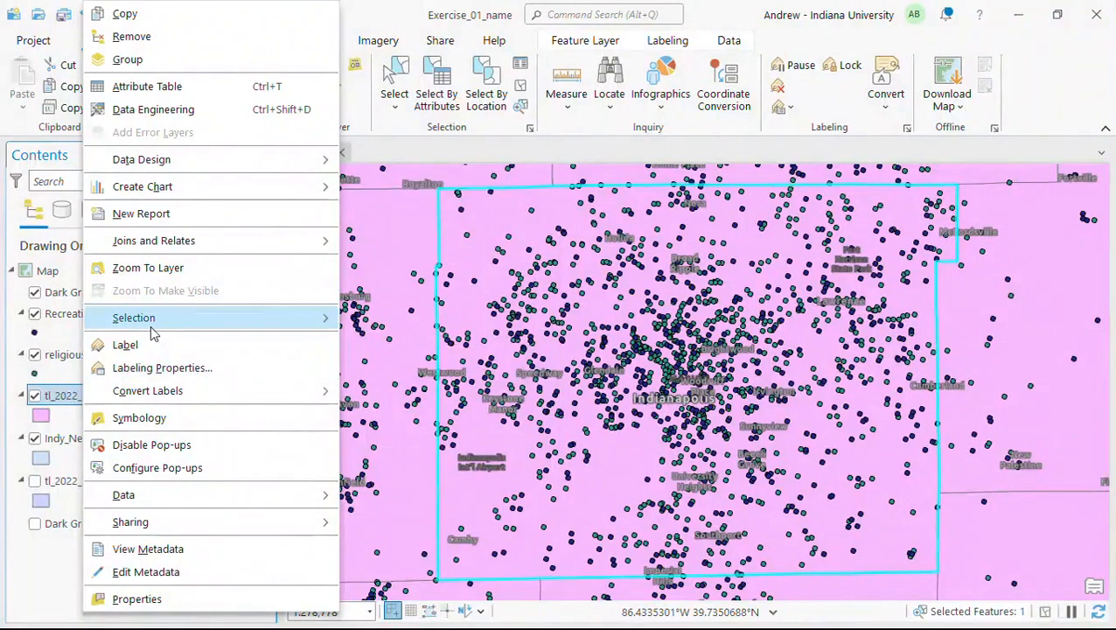
{"action": "mouse_move", "coordinate": [151, 327]}
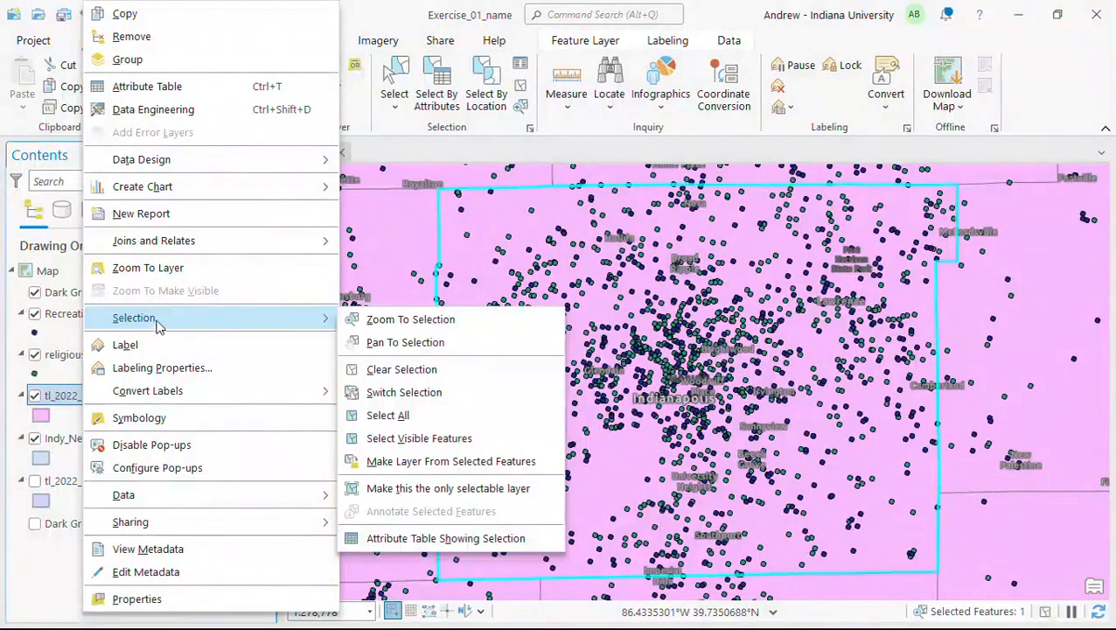
{"action": "left_click", "coordinate": [417, 461]}
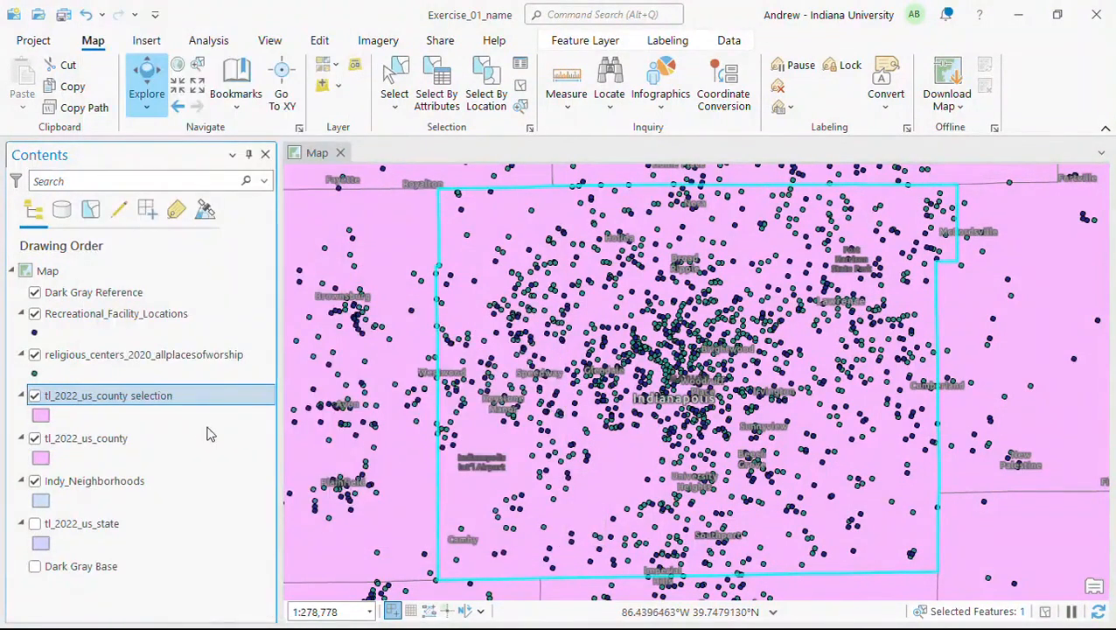
Hide the original tl_2022_us_county layer and remove it from the map.
{"action": "left_click", "coordinate": [34, 439]}
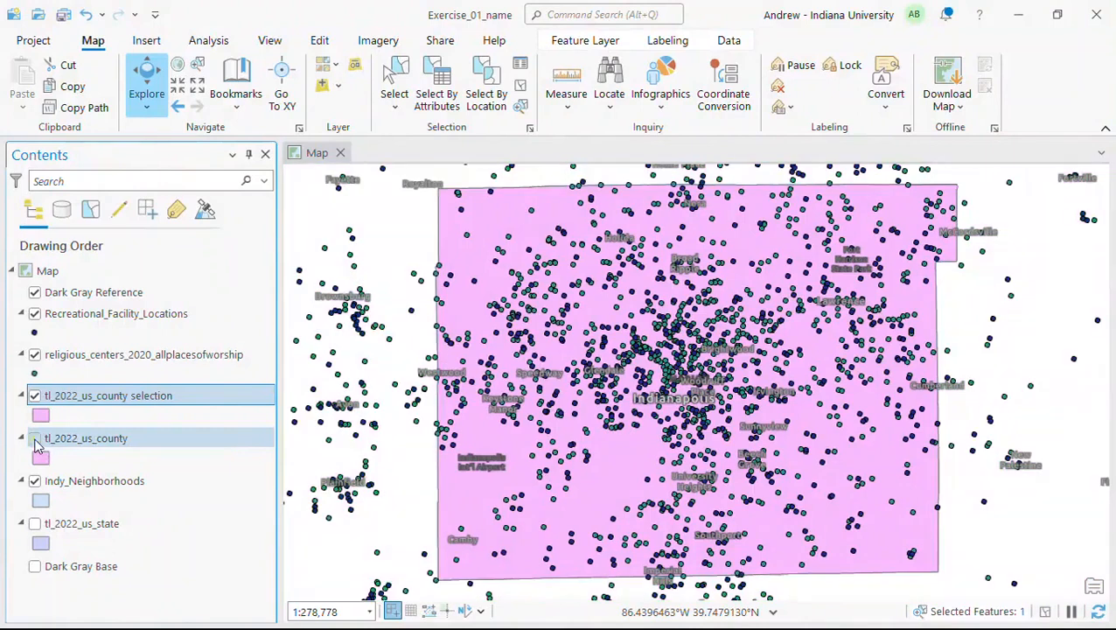
{"action": "right_click", "coordinate": [87, 439]}
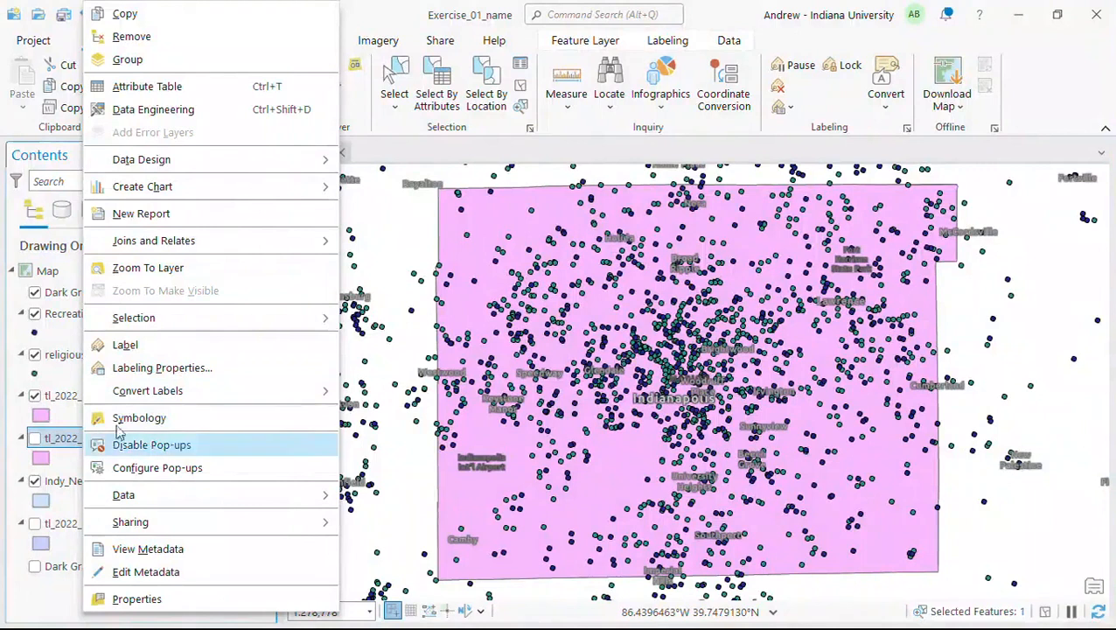
{"action": "left_click", "coordinate": [131, 37]}
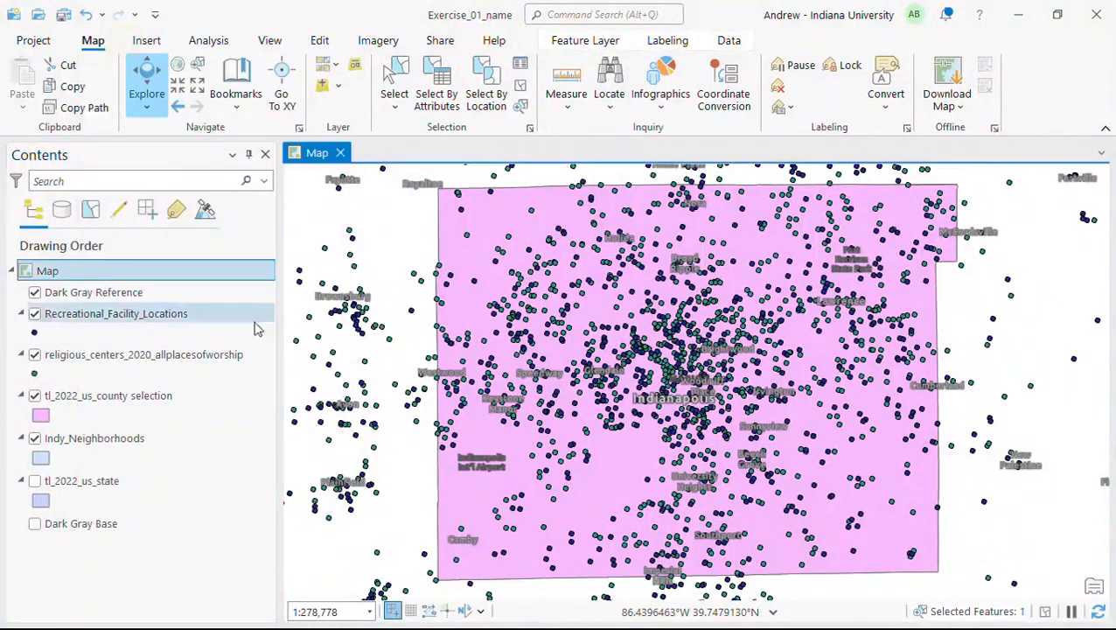
Rename the tl_2022_us_county selection layer as Marion_County in its layer properties.
{"action": "scroll", "coordinate": [598, 453], "scroll_direction": "down", "scroll_amount": 2}
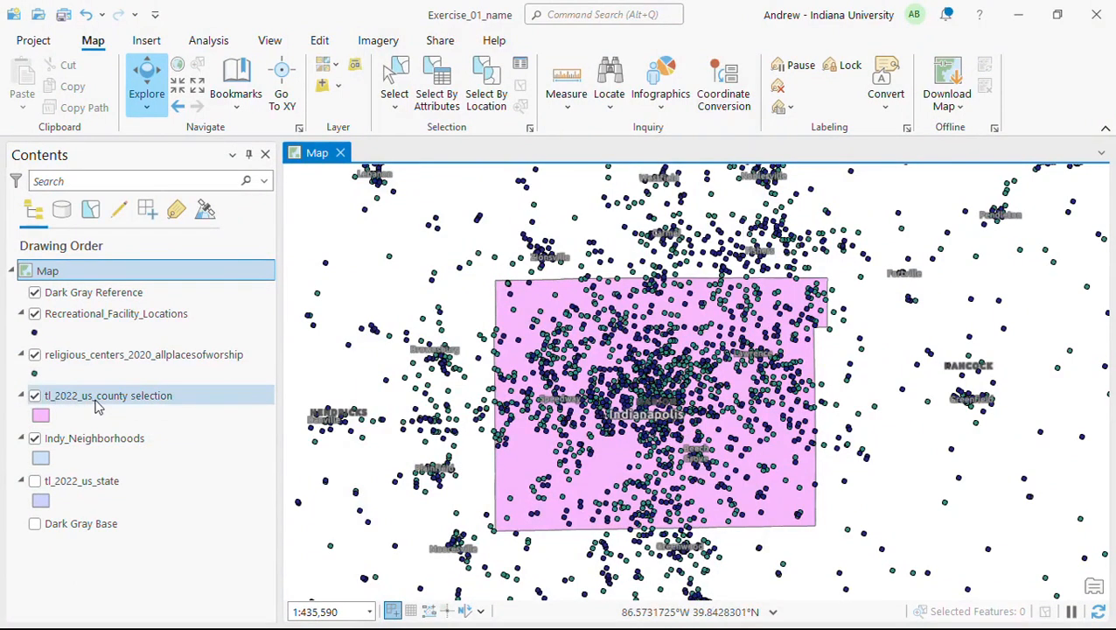
{"action": "right_click", "coordinate": [98, 407]}
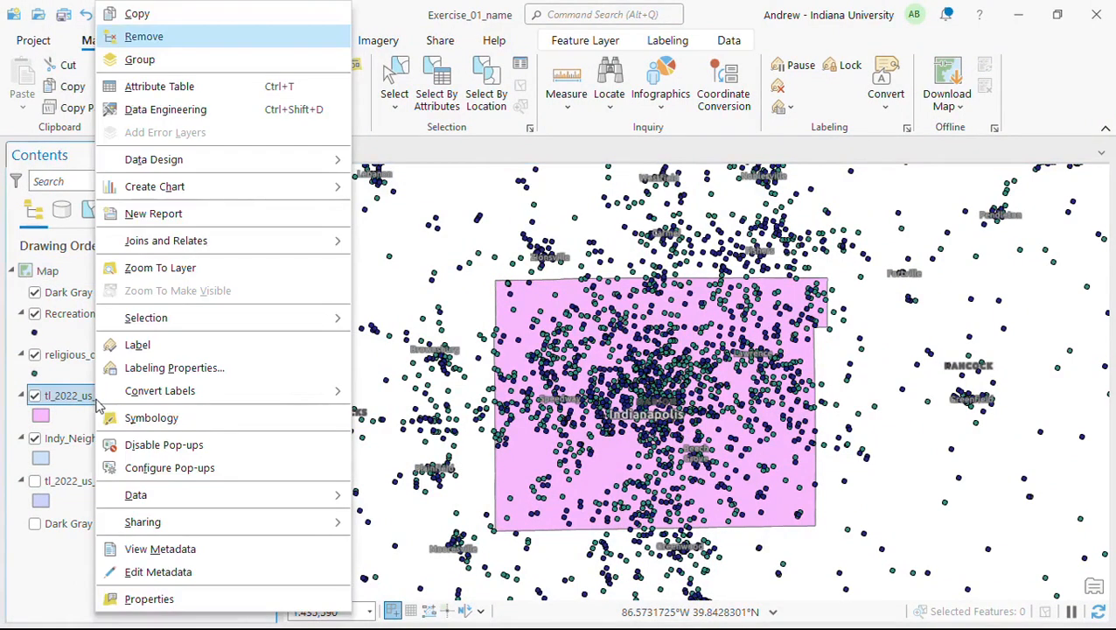
{"action": "left_click", "coordinate": [144, 600]}
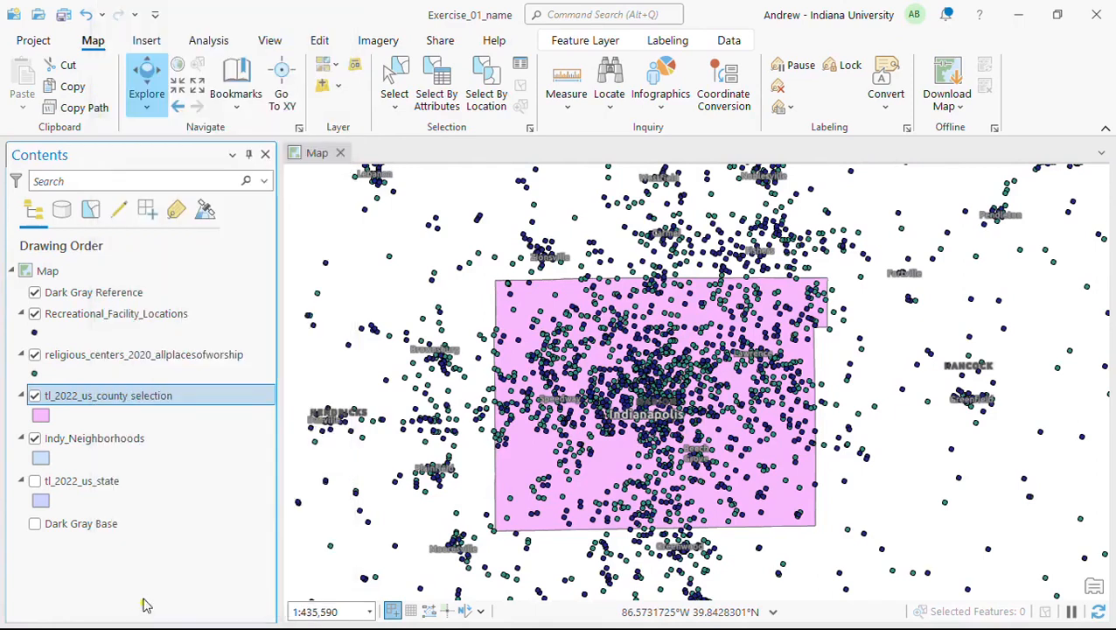
{"action": "triple_click", "coordinate": [593, 192]}
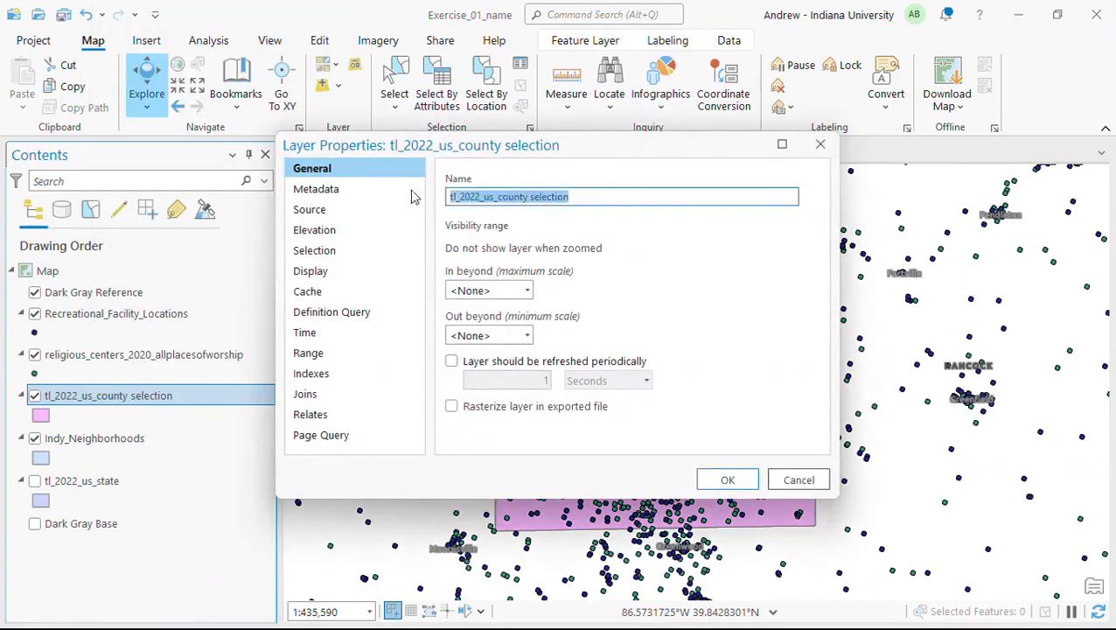
{"action": "type", "text": "Marion_County"}
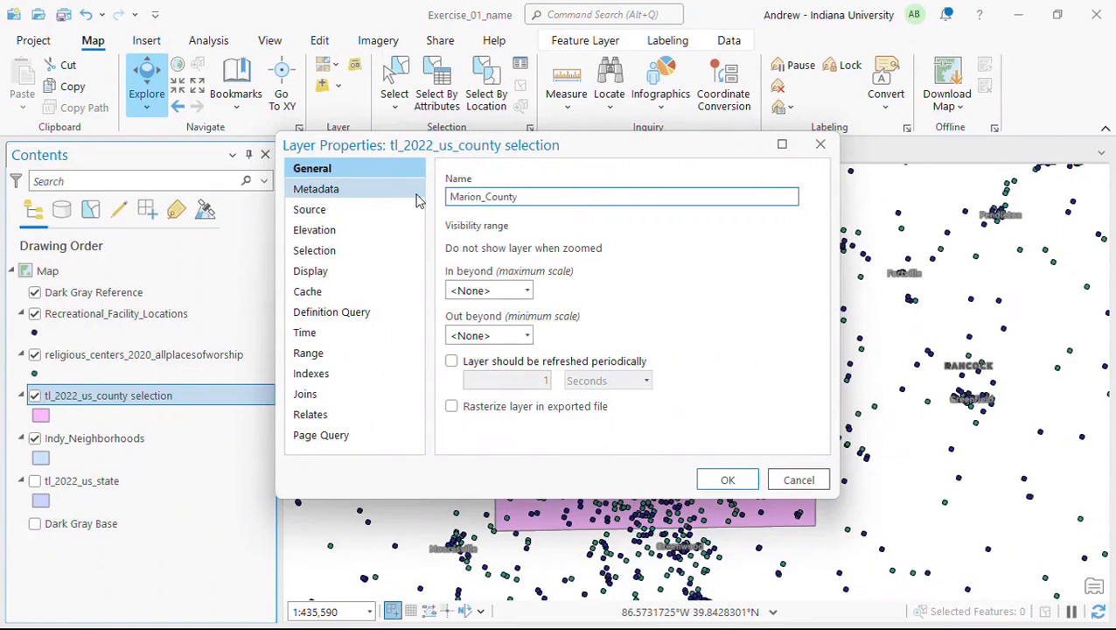
{"action": "left_click", "coordinate": [727, 479]}
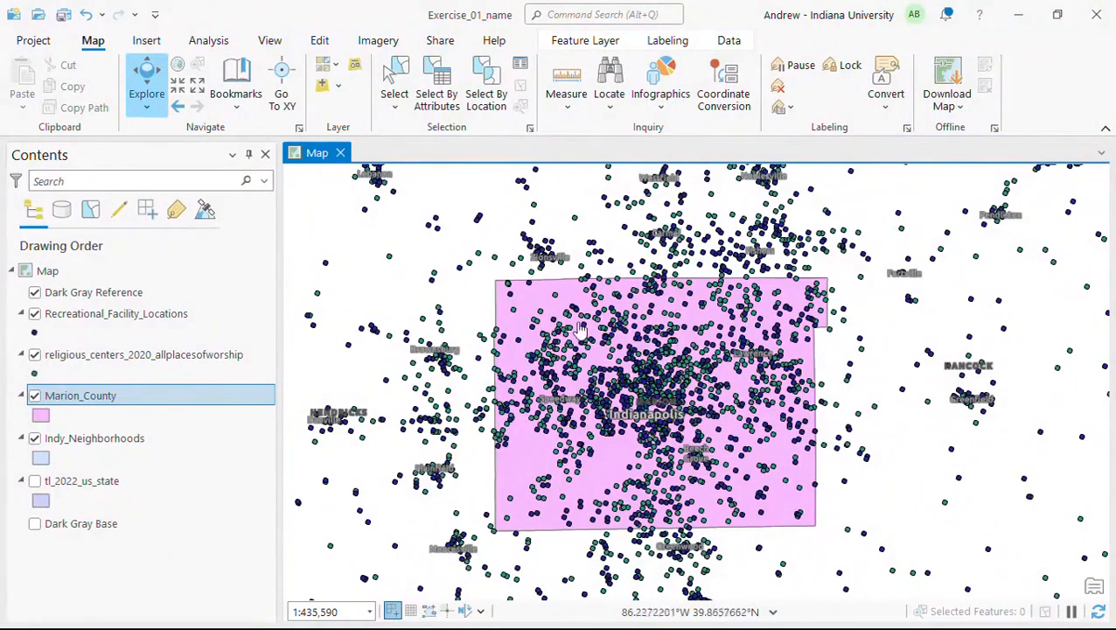
Select by location the Recreational_Facility_Locations features that are completely within Marion_County, as a new selection.
{"action": "left_click", "coordinate": [483, 98]}
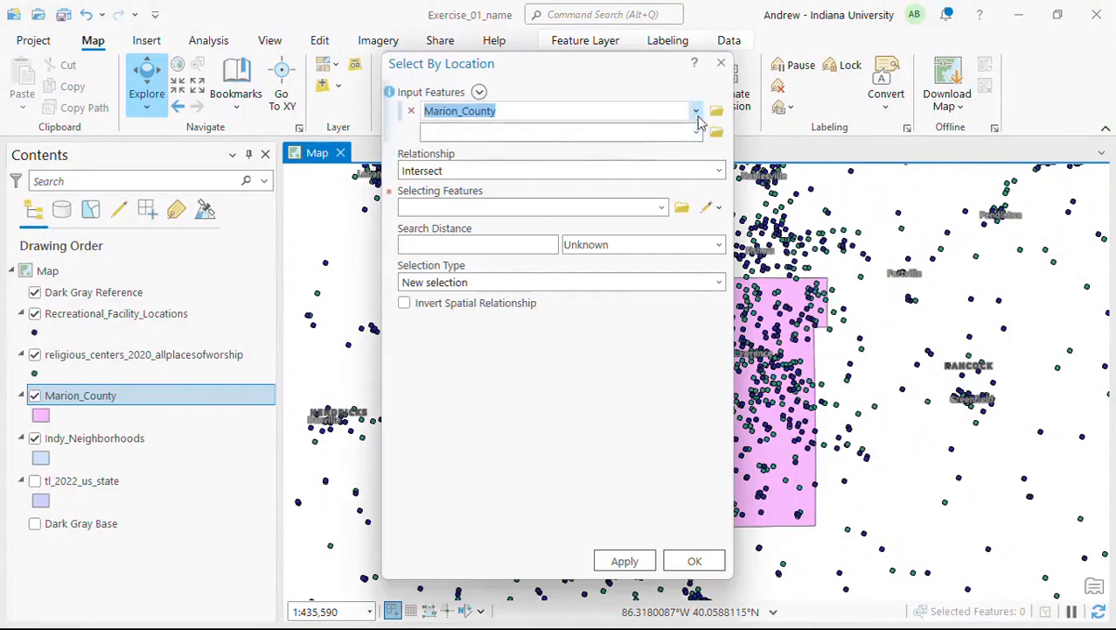
{"action": "left_click", "coordinate": [697, 111]}
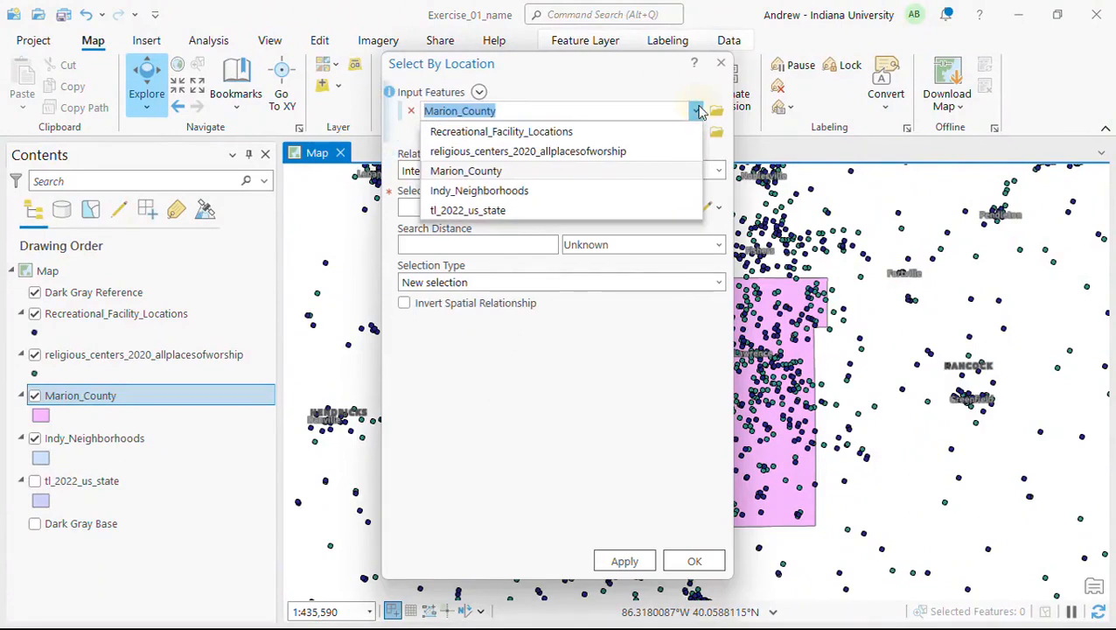
{"action": "left_click", "coordinate": [501, 132]}
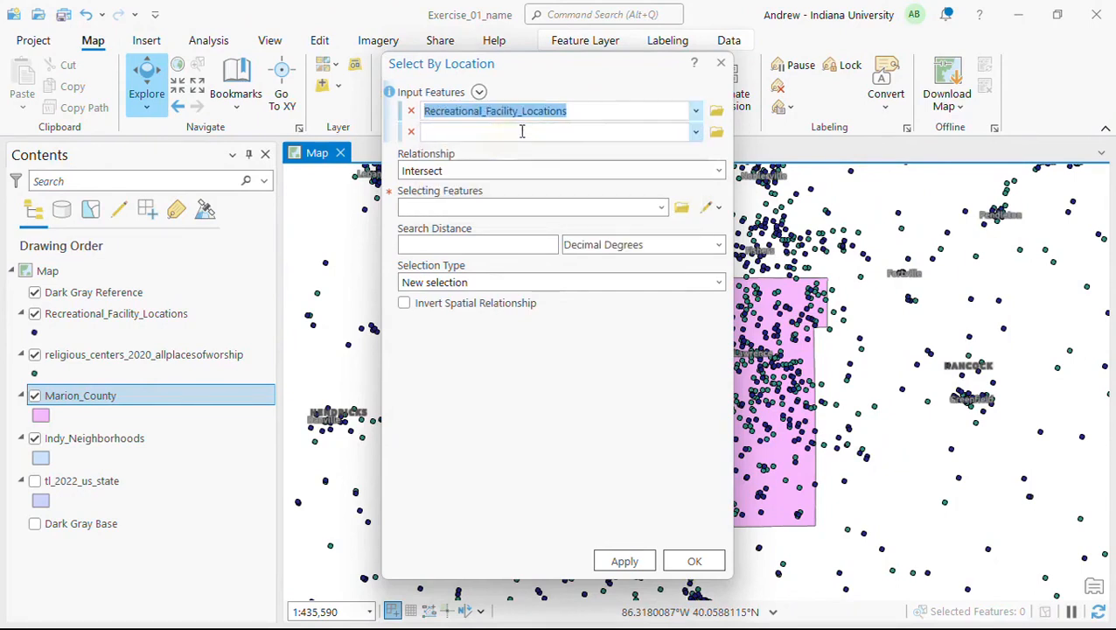
{"action": "left_click", "coordinate": [717, 171]}
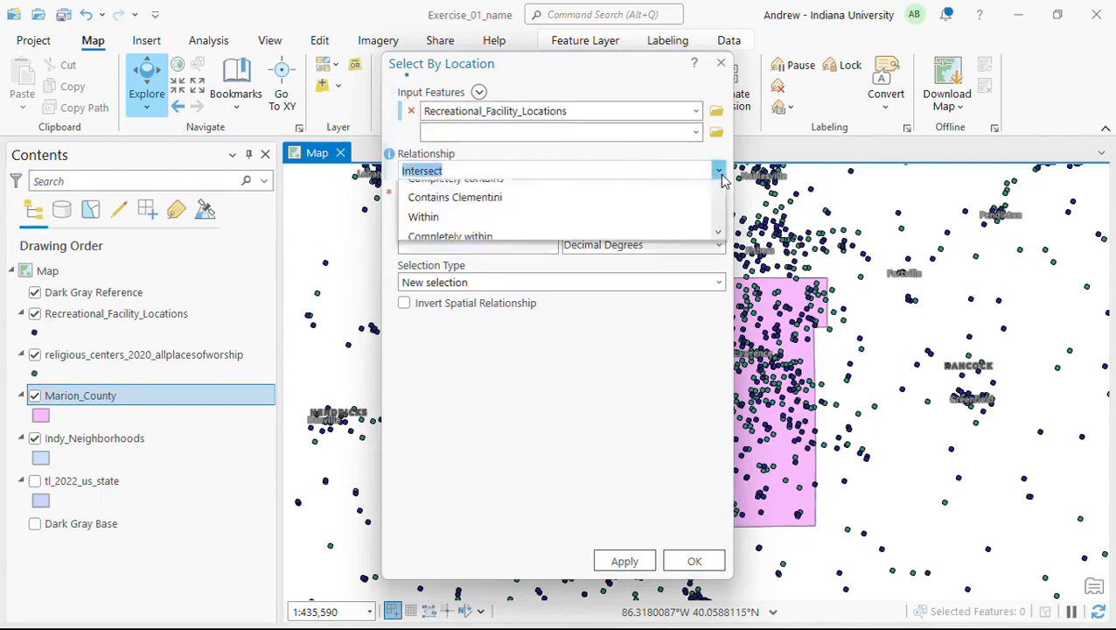
{"action": "scroll", "coordinate": [595, 262], "scroll_direction": "down", "scroll_amount": 1}
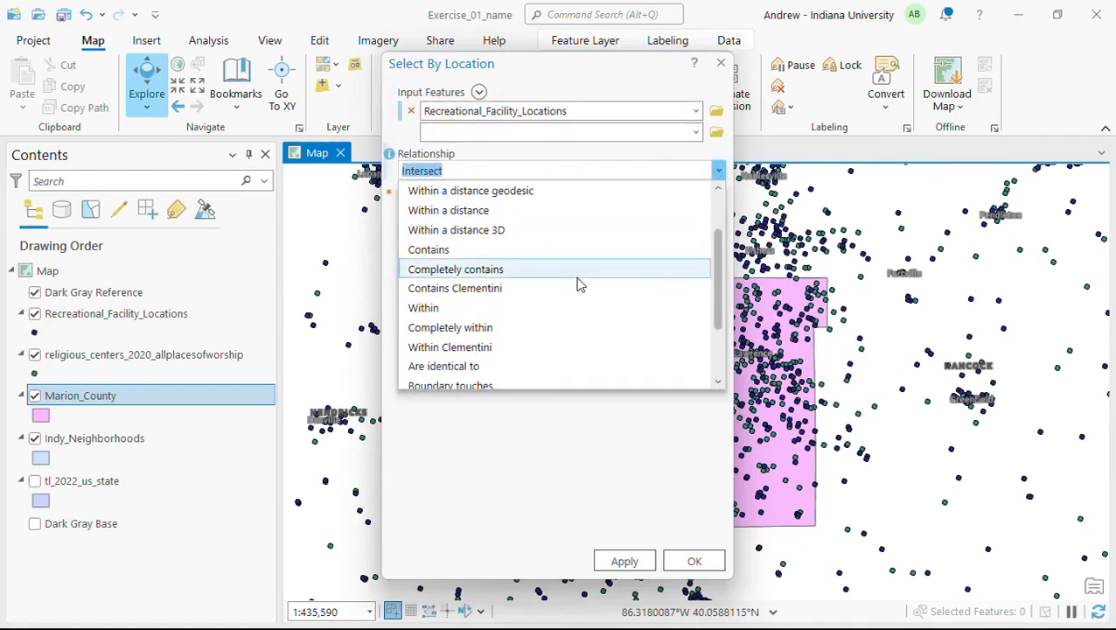
{"action": "left_click", "coordinate": [553, 333]}
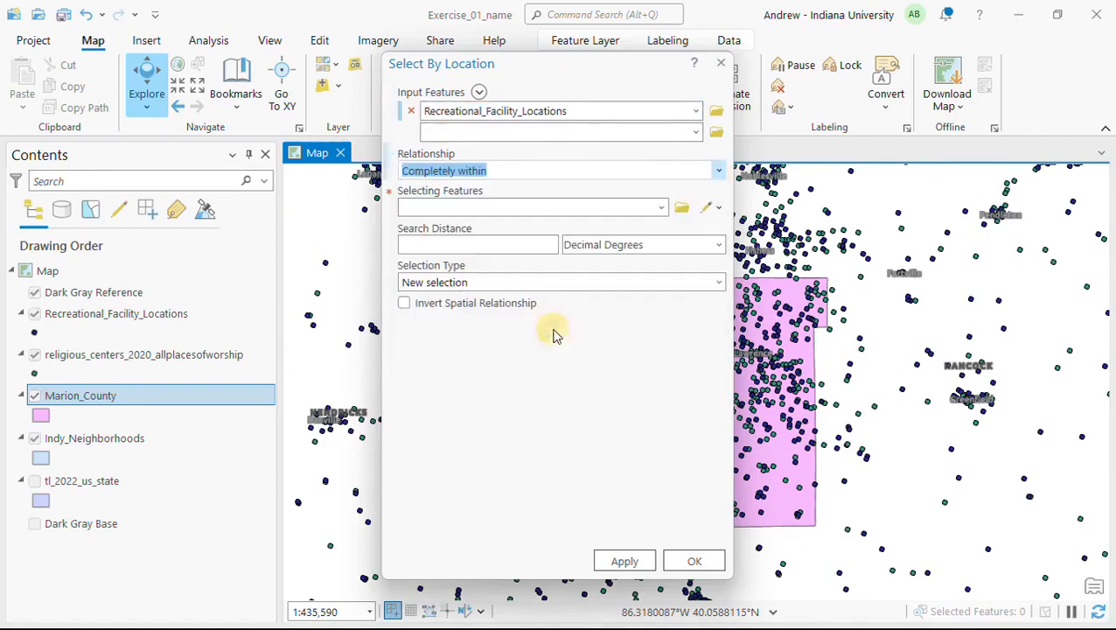
{"action": "left_click", "coordinate": [661, 209]}
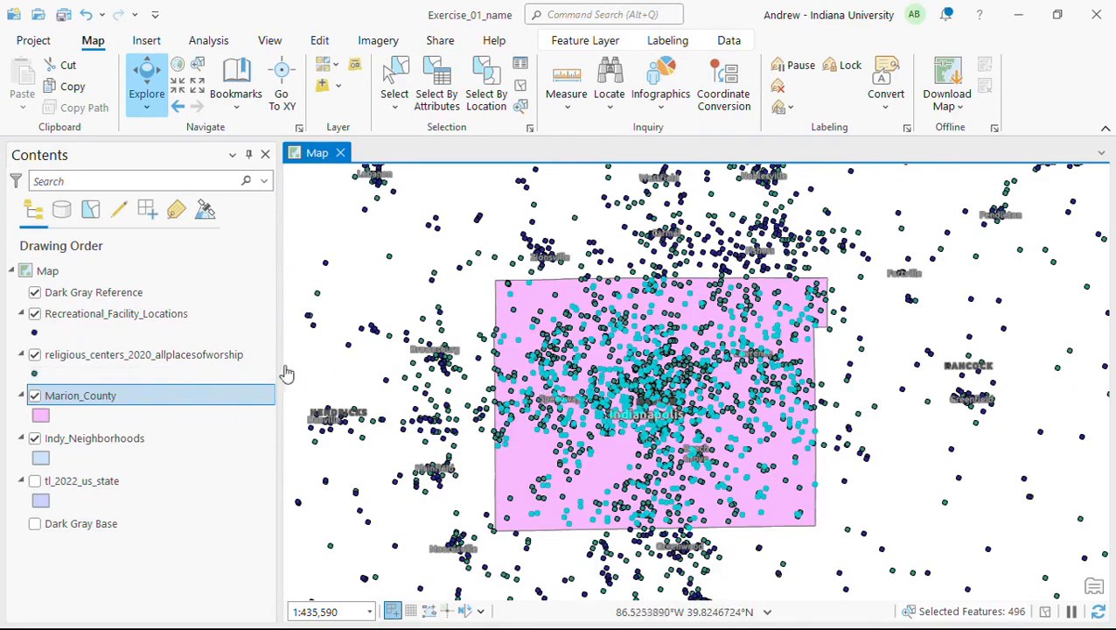
Make a new layer from the selected Recreational_Facility_Locations features and hide the original layer.
{"action": "left_click", "coordinate": [92, 325]}
{"action": "right_click", "coordinate": [90, 324]}
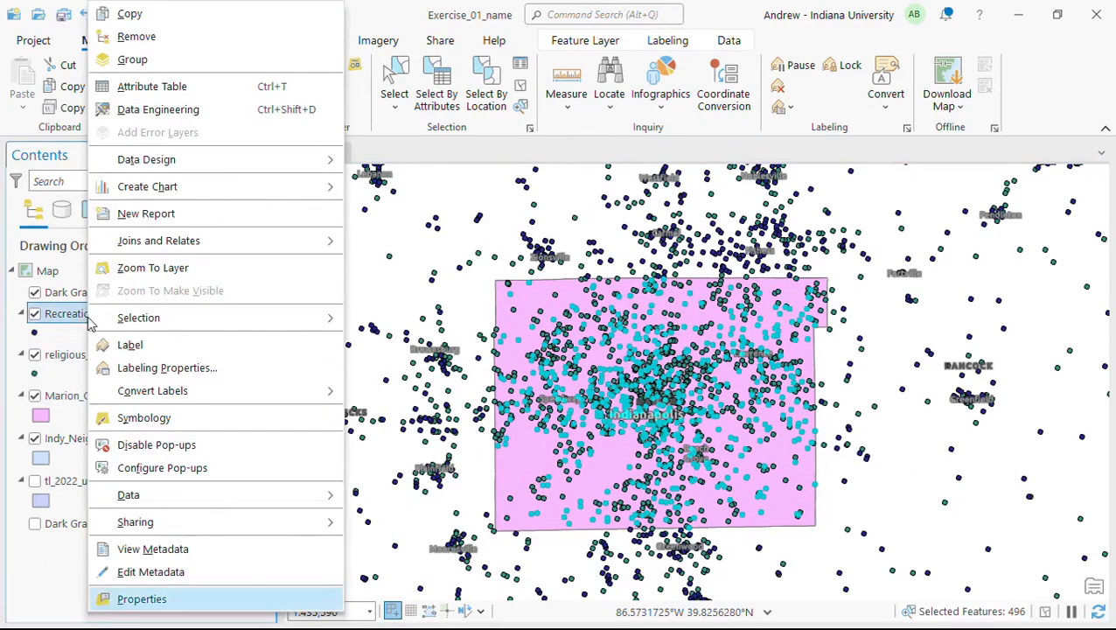
{"action": "mouse_move", "coordinate": [181, 323]}
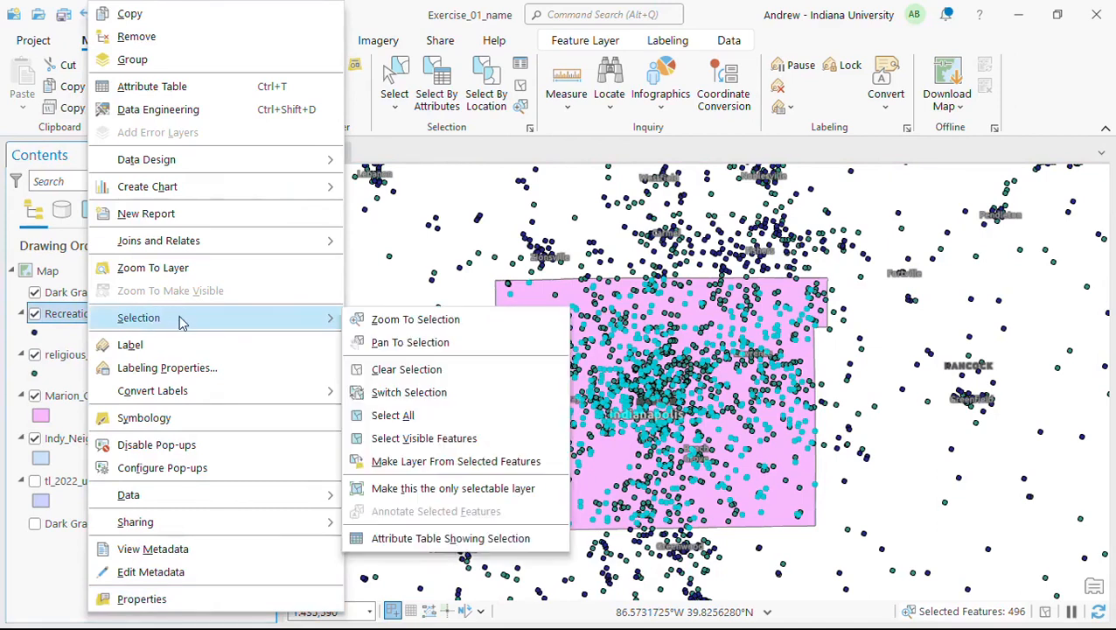
{"action": "left_click", "coordinate": [441, 464]}
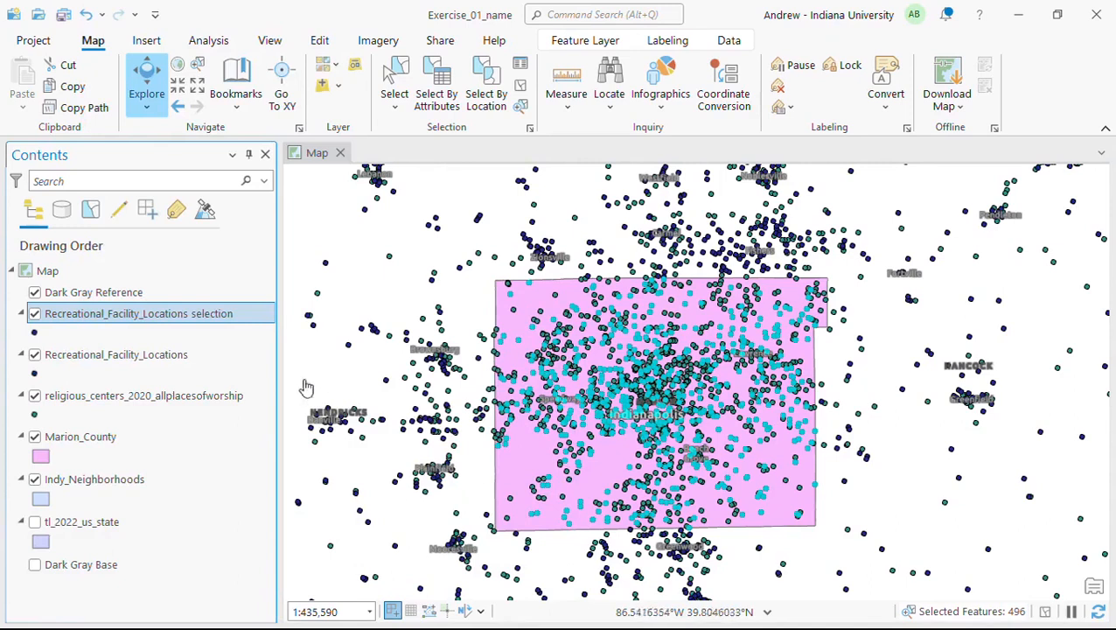
{"action": "left_click", "coordinate": [35, 356]}
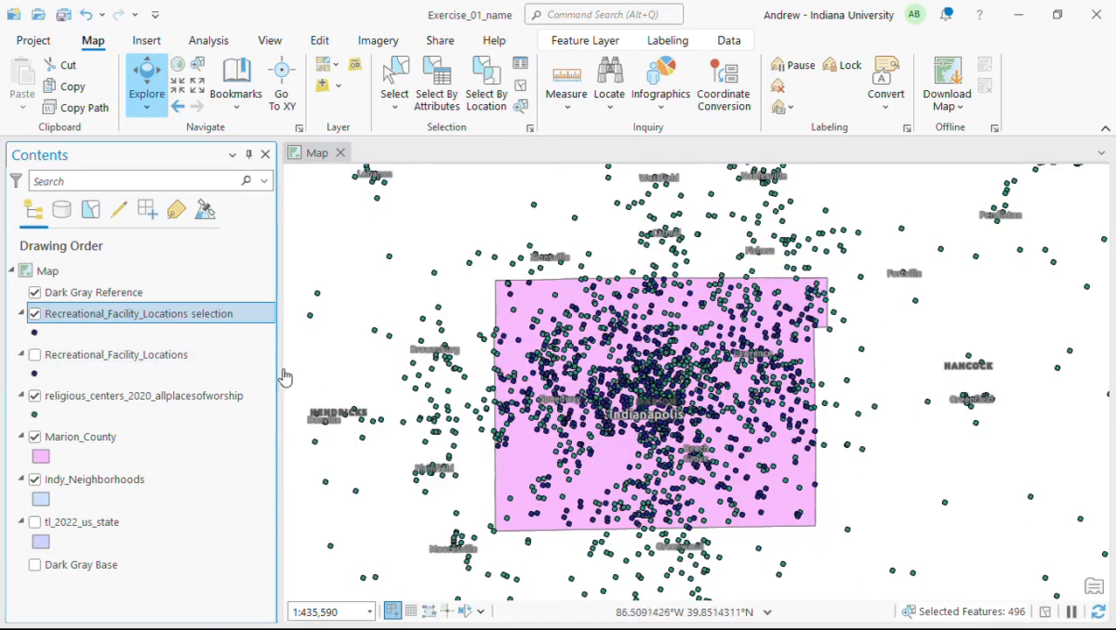
Select by location the religious_centers_2020_allplacesofworship features that are completely within Marion_County, as a new selection.
{"action": "left_click", "coordinate": [486, 96]}
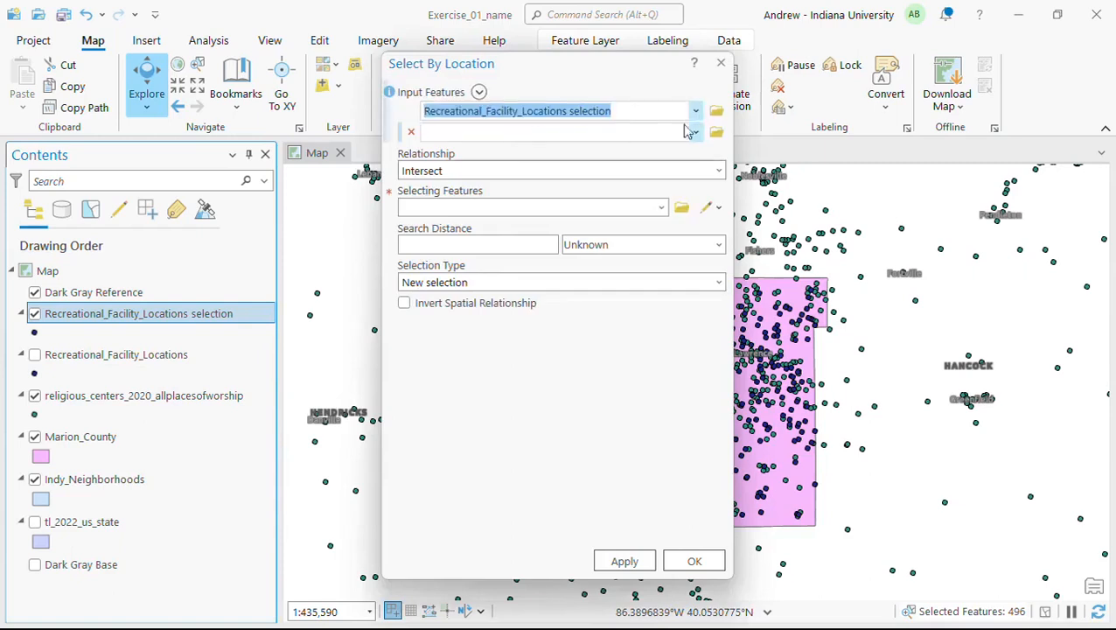
{"action": "left_click", "coordinate": [695, 111]}
{"action": "left_click", "coordinate": [645, 170]}
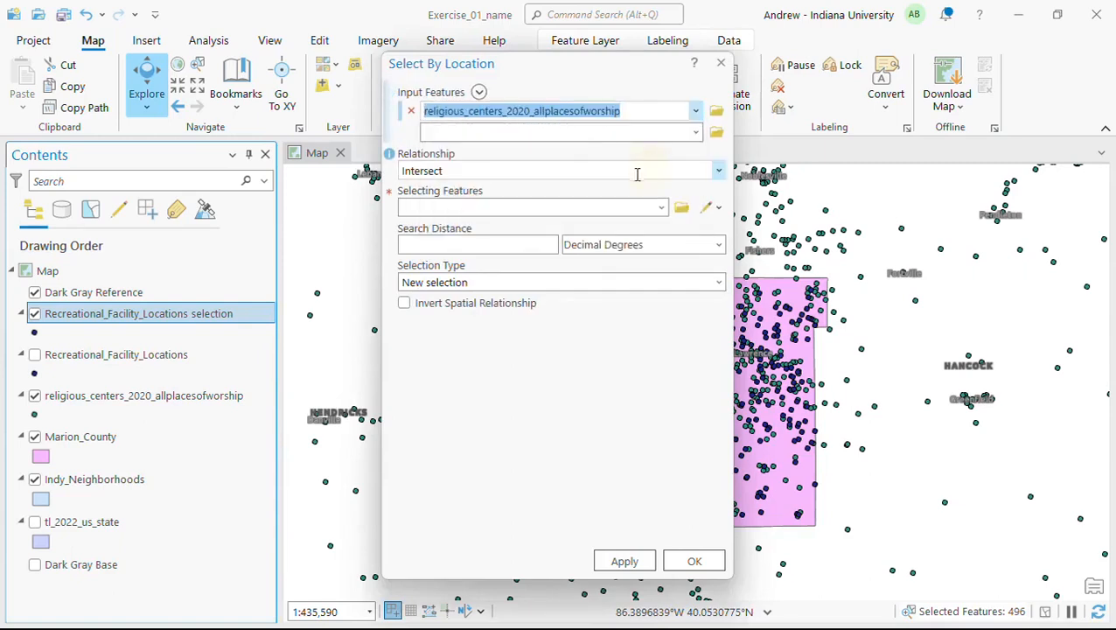
{"action": "left_click", "coordinate": [717, 170]}
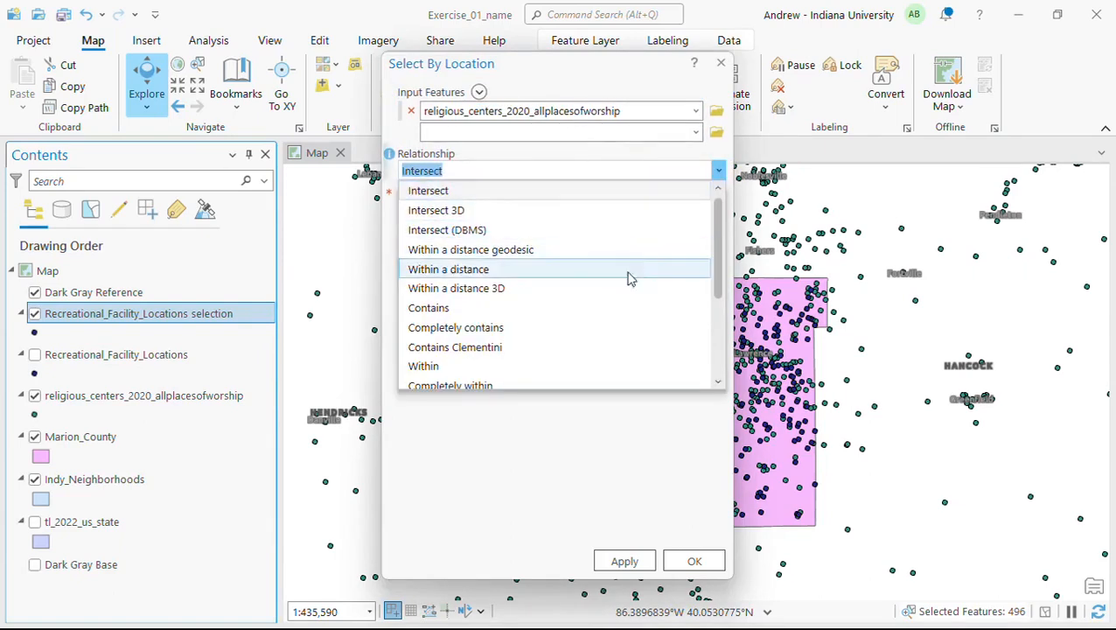
{"action": "left_click", "coordinate": [575, 383]}
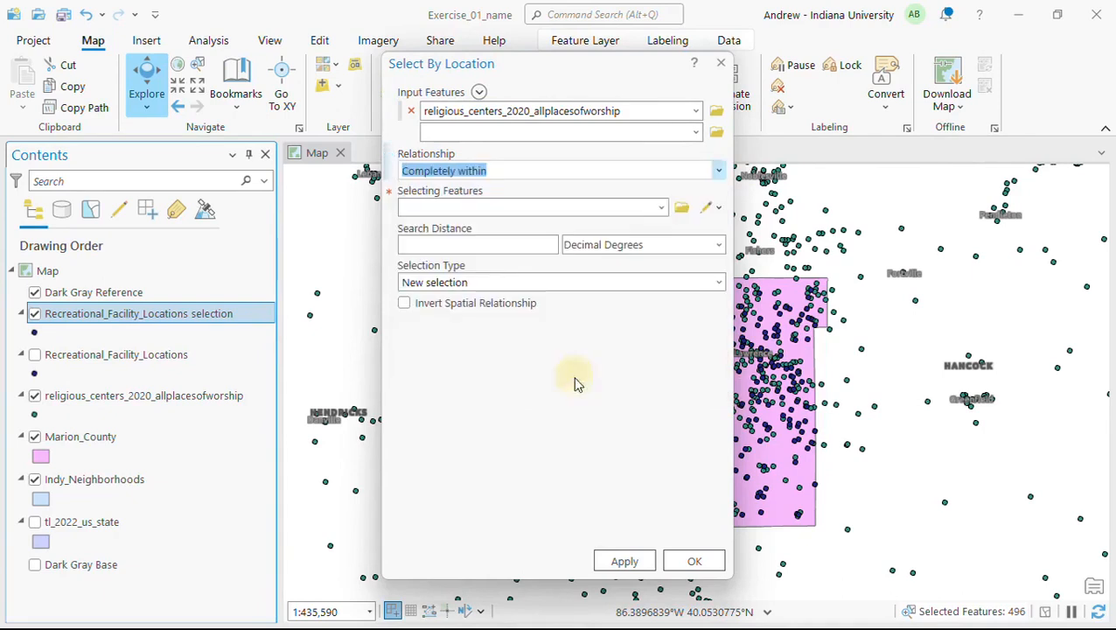
{"action": "left_click", "coordinate": [661, 208]}
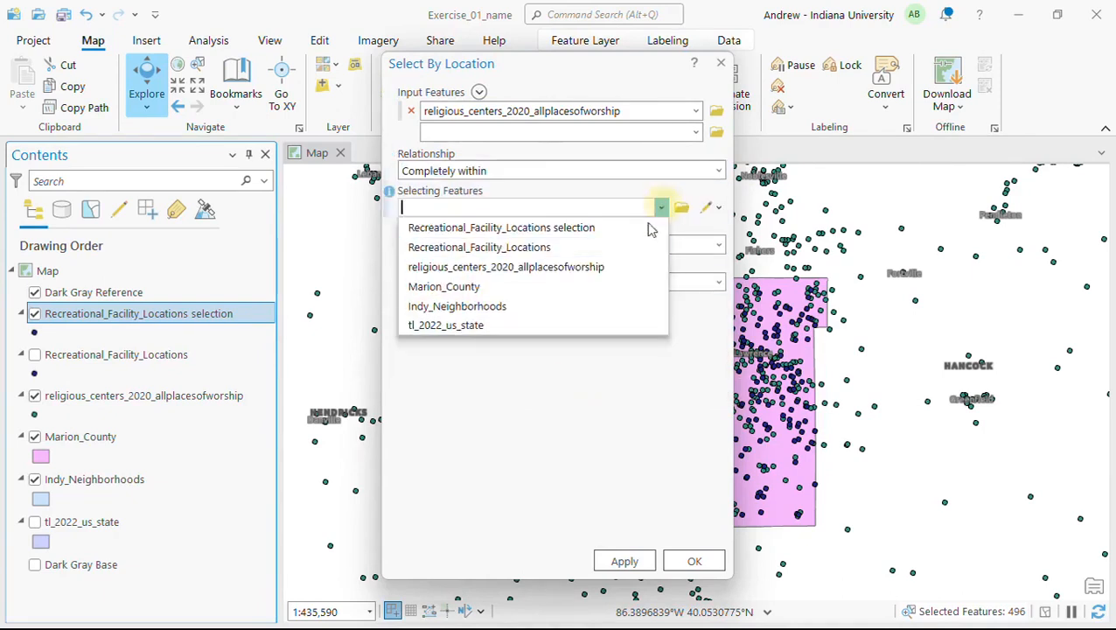
{"action": "left_click", "coordinate": [605, 290]}
{"action": "left_click", "coordinate": [627, 562]}
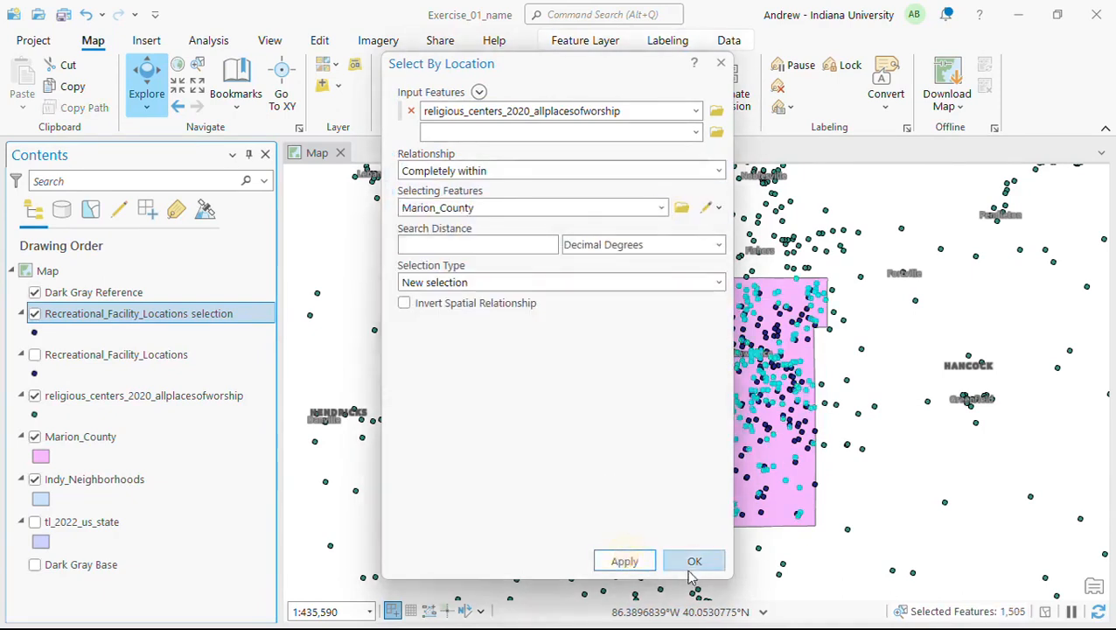
{"action": "left_click", "coordinate": [694, 560]}
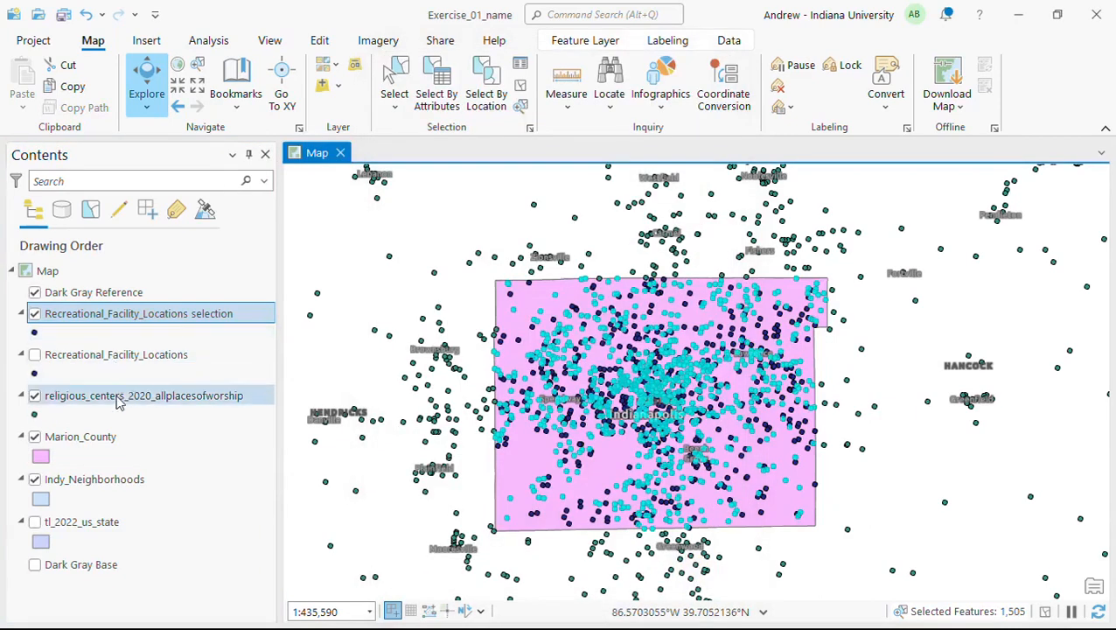
Make a new layer from the selected religious_centers_2020_allplacesofworship features and hide the original layer.
{"action": "right_click", "coordinate": [118, 400]}
{"action": "mouse_move", "coordinate": [217, 320]}
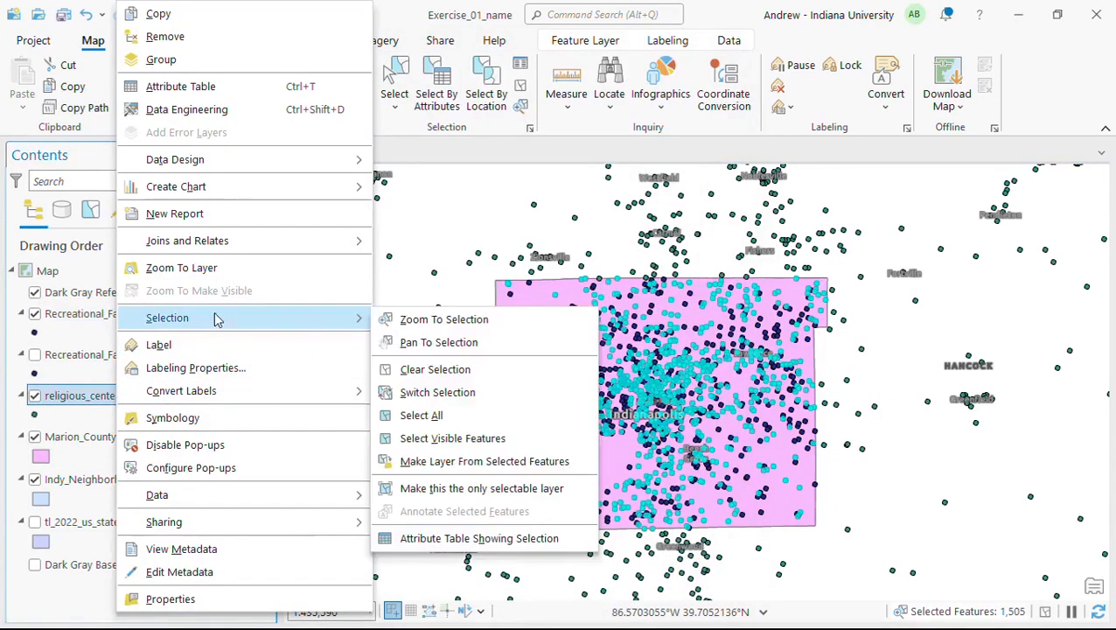
{"action": "left_click", "coordinate": [454, 462]}
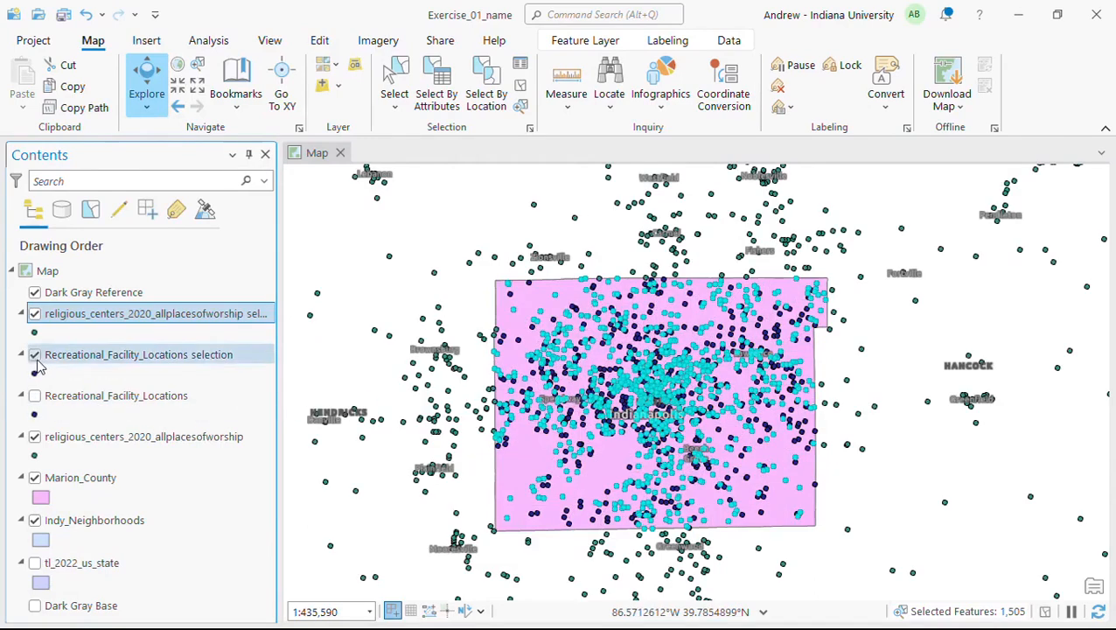
{"action": "left_click", "coordinate": [34, 436]}
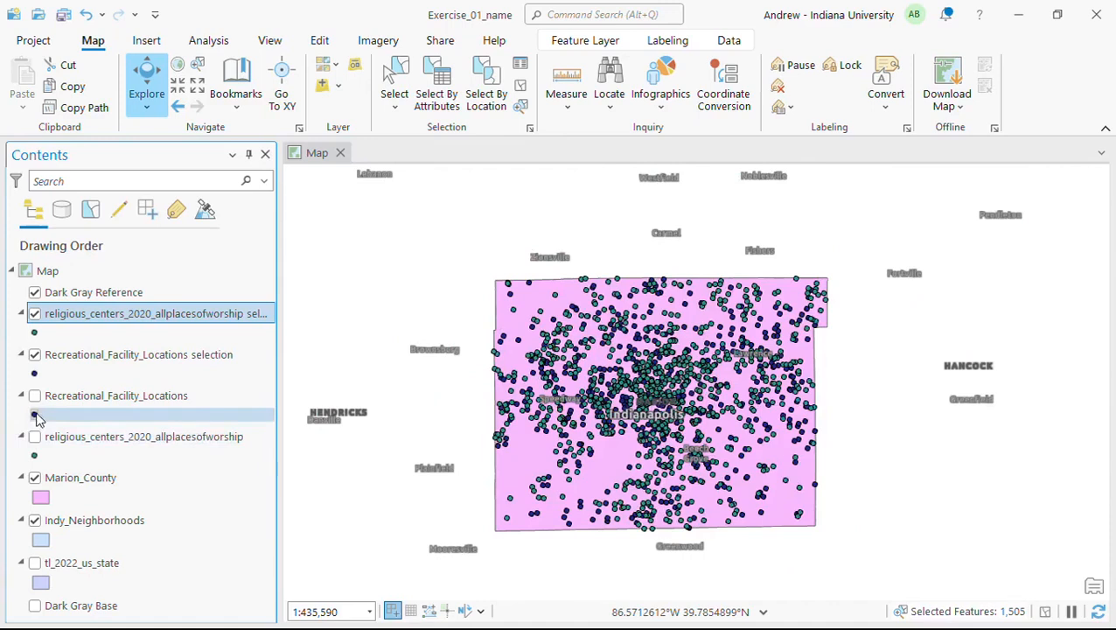
Rename the religious_centers_2020_allplacesofworship selection layer as Religious_Centers_Marion in its layer properties.
{"action": "right_click", "coordinate": [111, 320]}
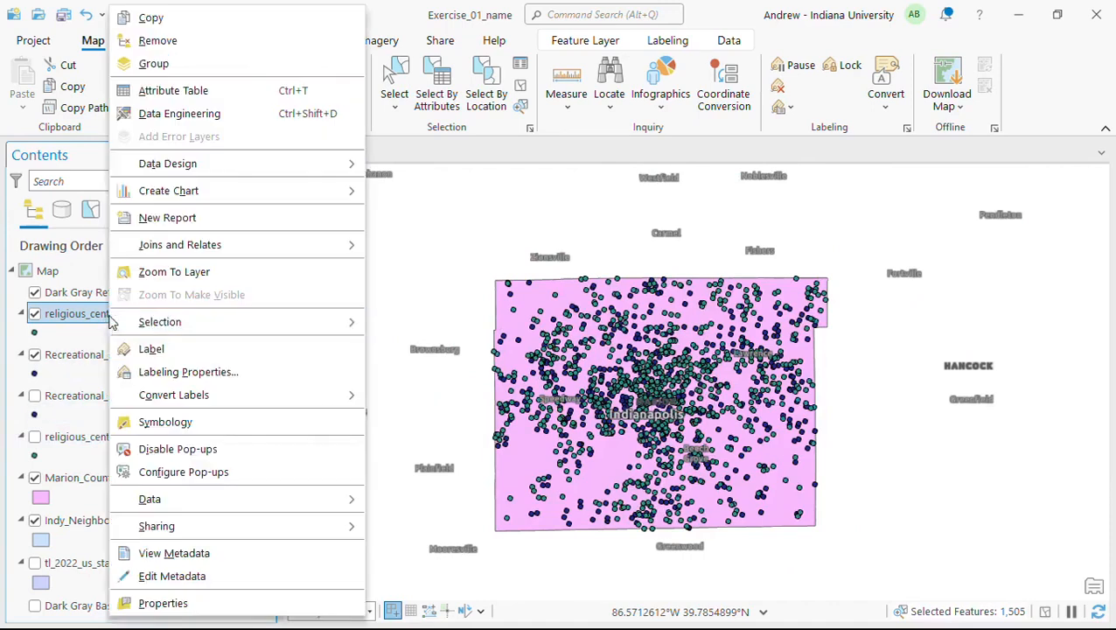
{"action": "left_click", "coordinate": [156, 603]}
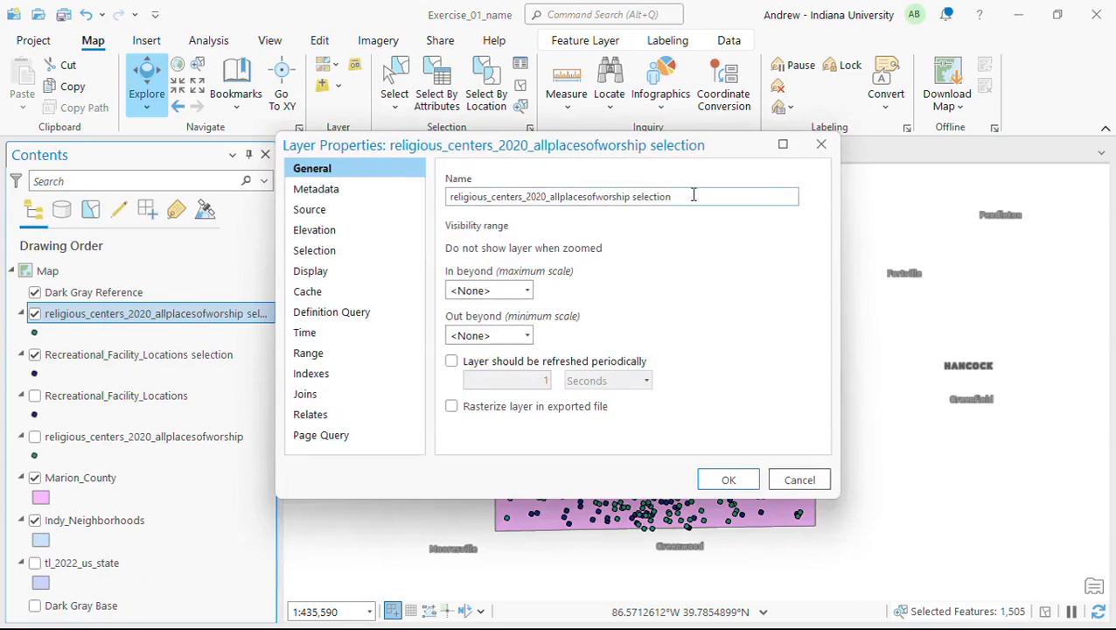
{"action": "left_click_drag", "start_coordinate": [693, 196], "coordinate": [411, 206]}
{"action": "type", "text": "Religious_Centers_Marion"}
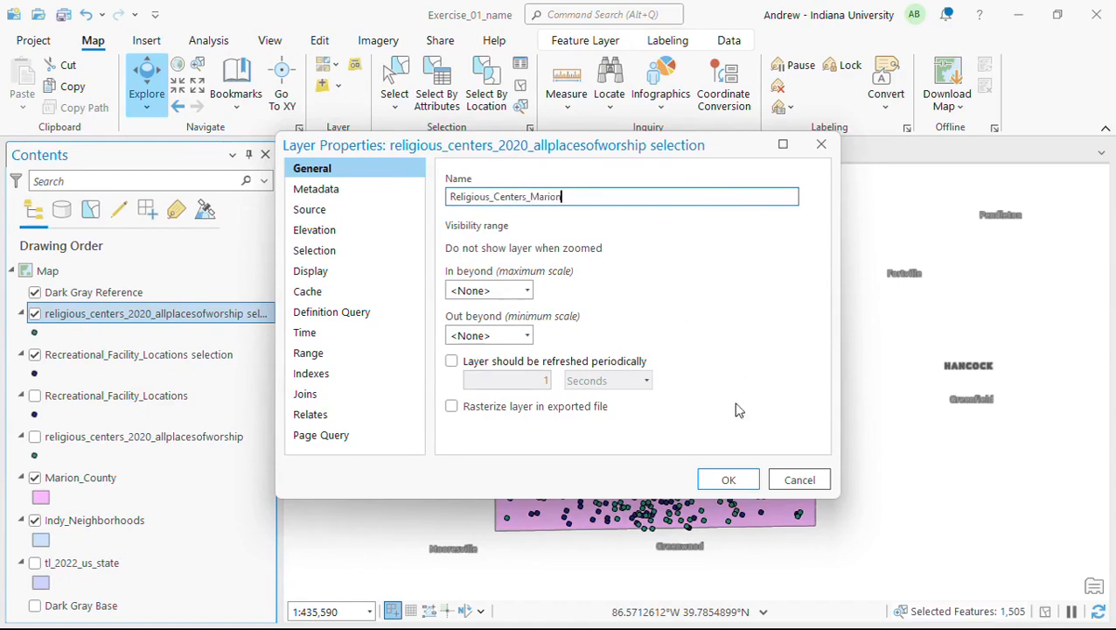
{"action": "left_click", "coordinate": [727, 479]}
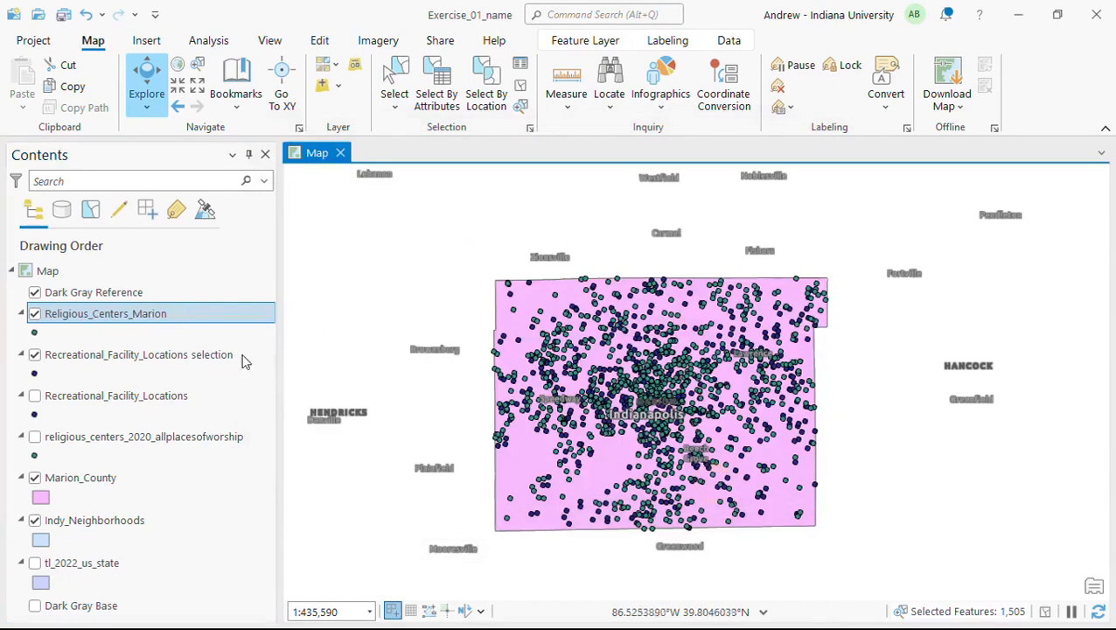
Rename the Recreational_Facility_Locations selection layer as Recreational_Facility_Marion in its layer properties.
{"action": "right_click", "coordinate": [118, 361]}
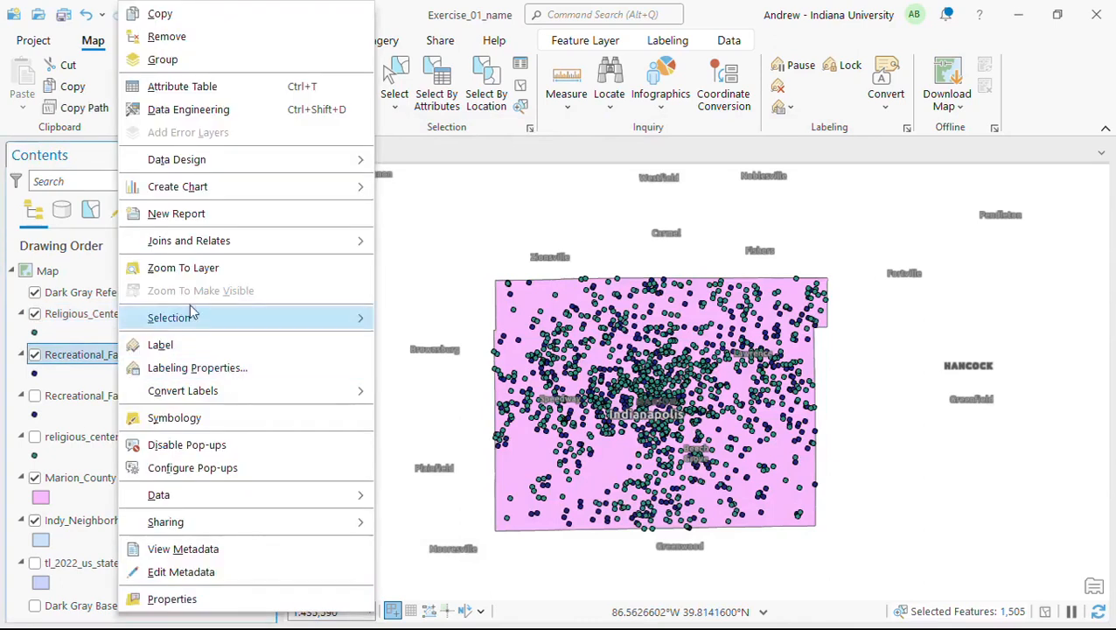
{"action": "left_click", "coordinate": [215, 599]}
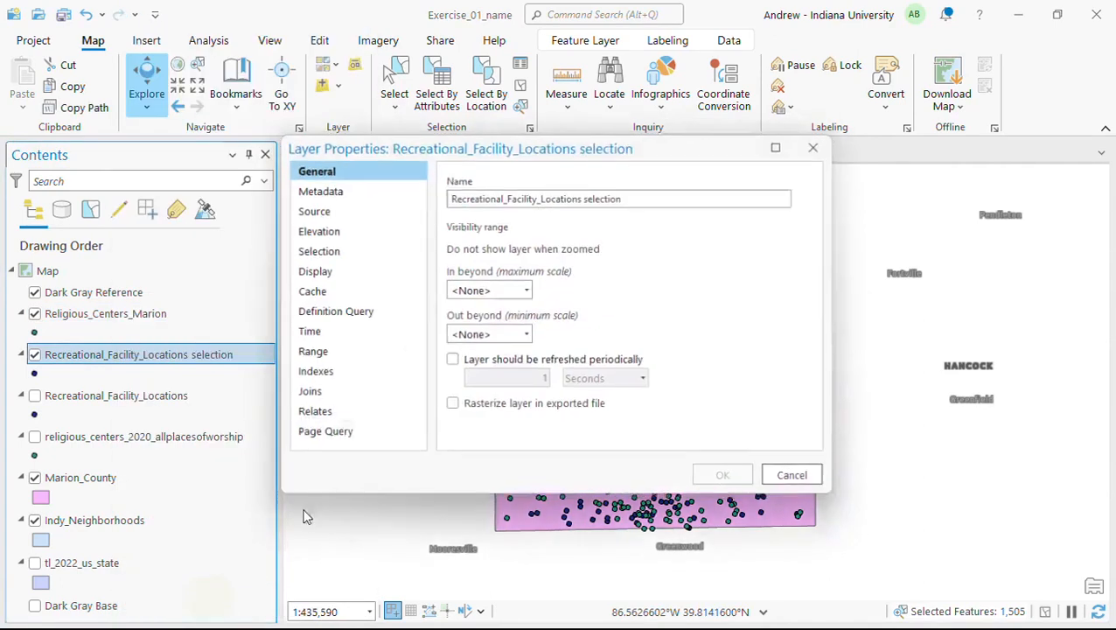
{"action": "left_click_drag", "start_coordinate": [632, 197], "coordinate": [544, 199]}
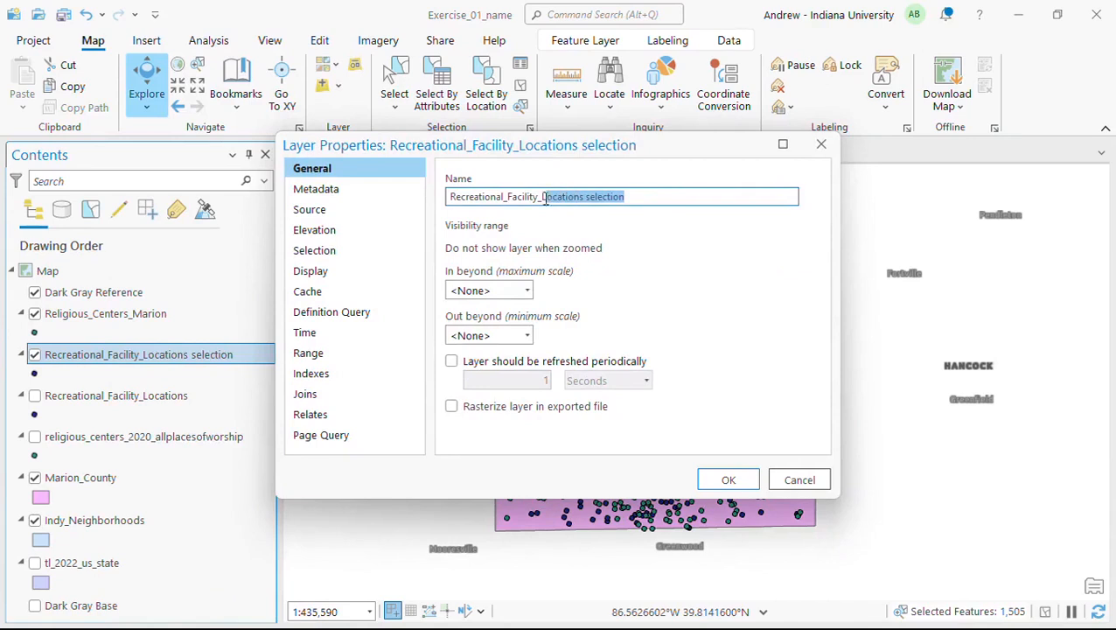
{"action": "type", "text": "Mar"}
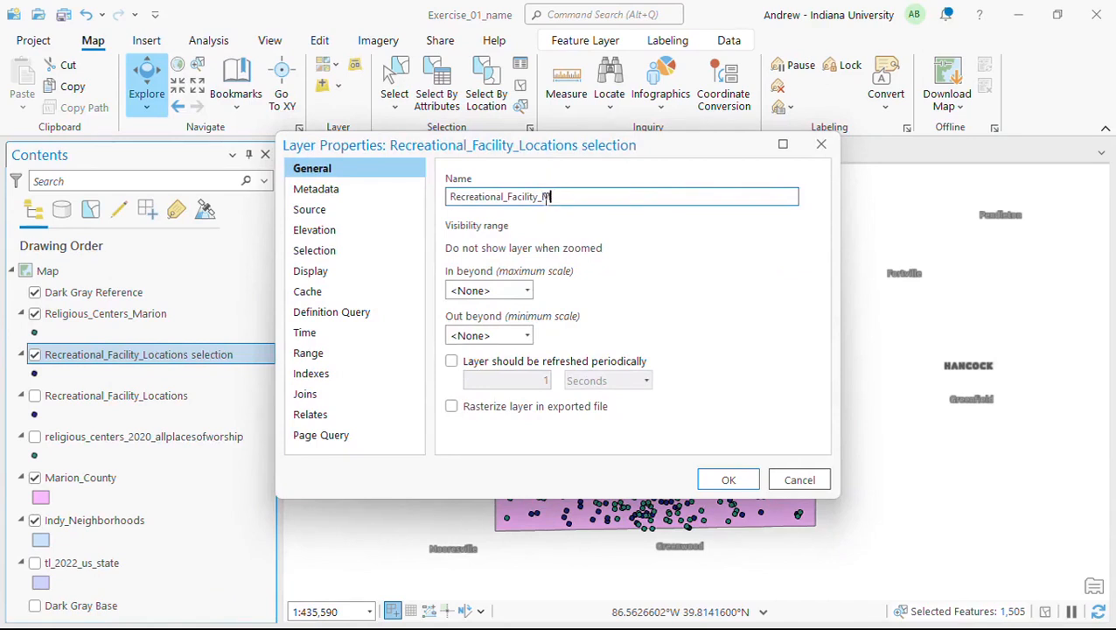
{"action": "left_click", "coordinate": [728, 480]}
Remove the original religious_centers_2020_allplacesofworship and Recreational_Facility_Locations layers from the map.
{"action": "right_click", "coordinate": [112, 441]}
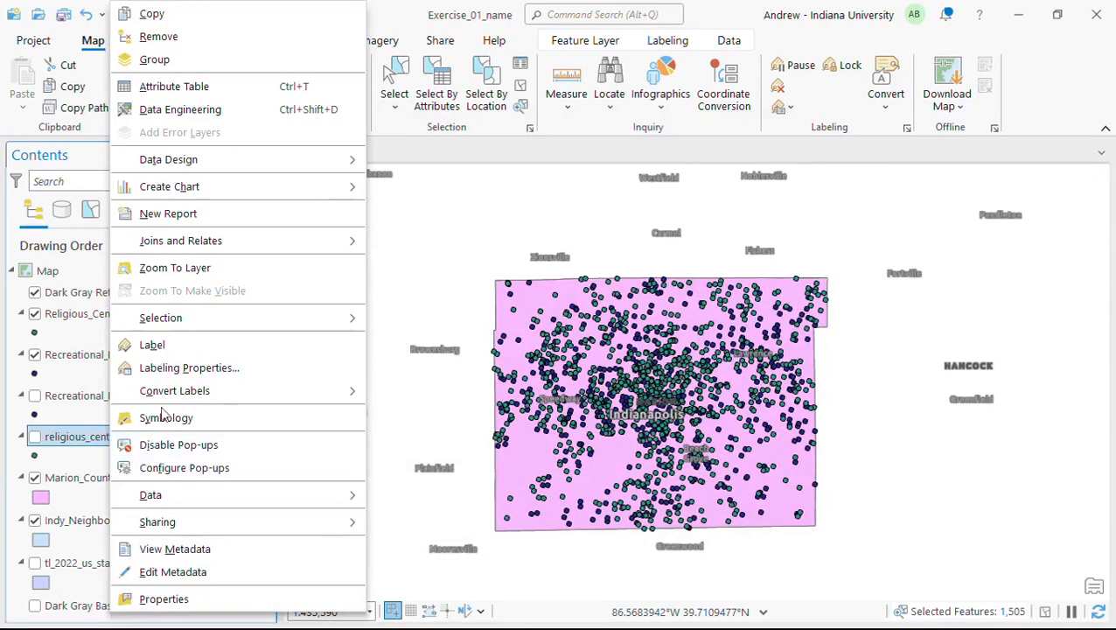
{"action": "left_click", "coordinate": [180, 36]}
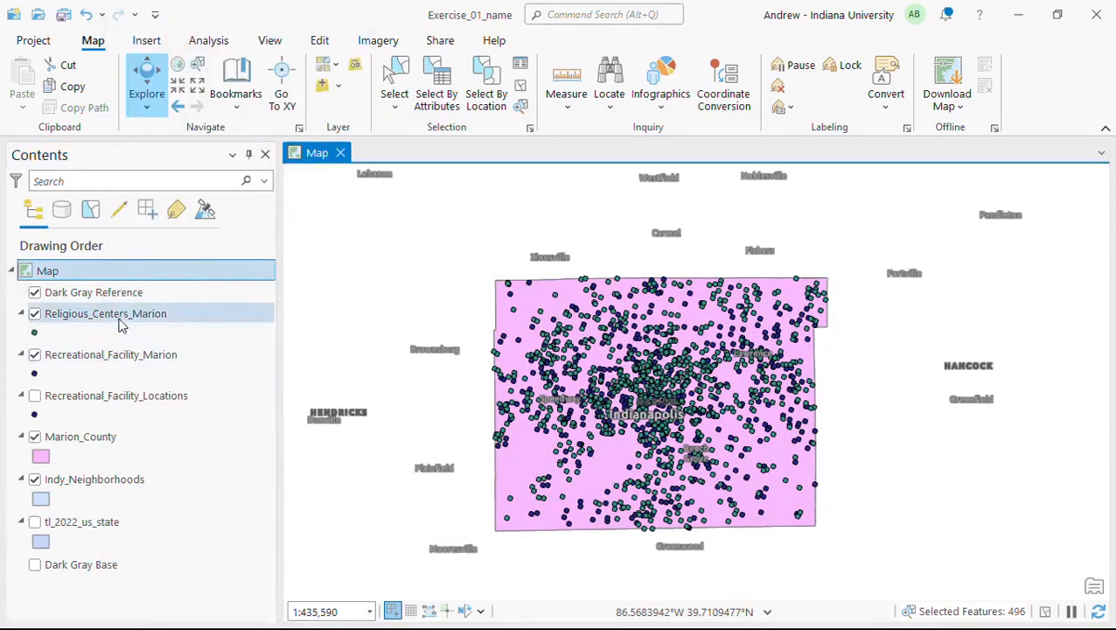
{"action": "left_click", "coordinate": [111, 401]}
{"action": "right_click", "coordinate": [111, 401]}
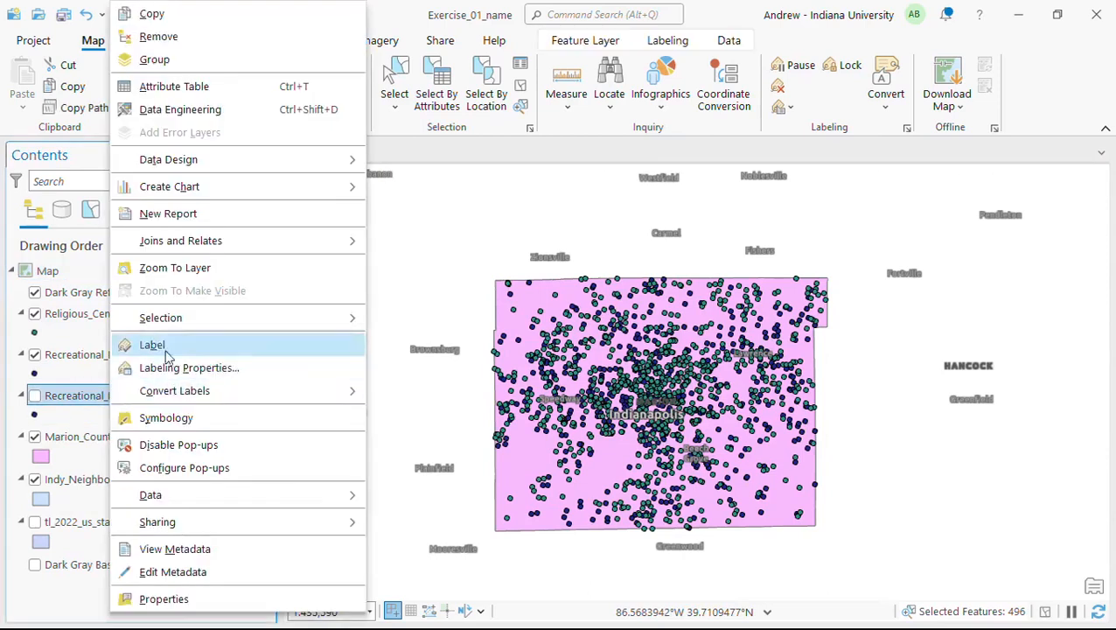
{"action": "left_click", "coordinate": [199, 37]}
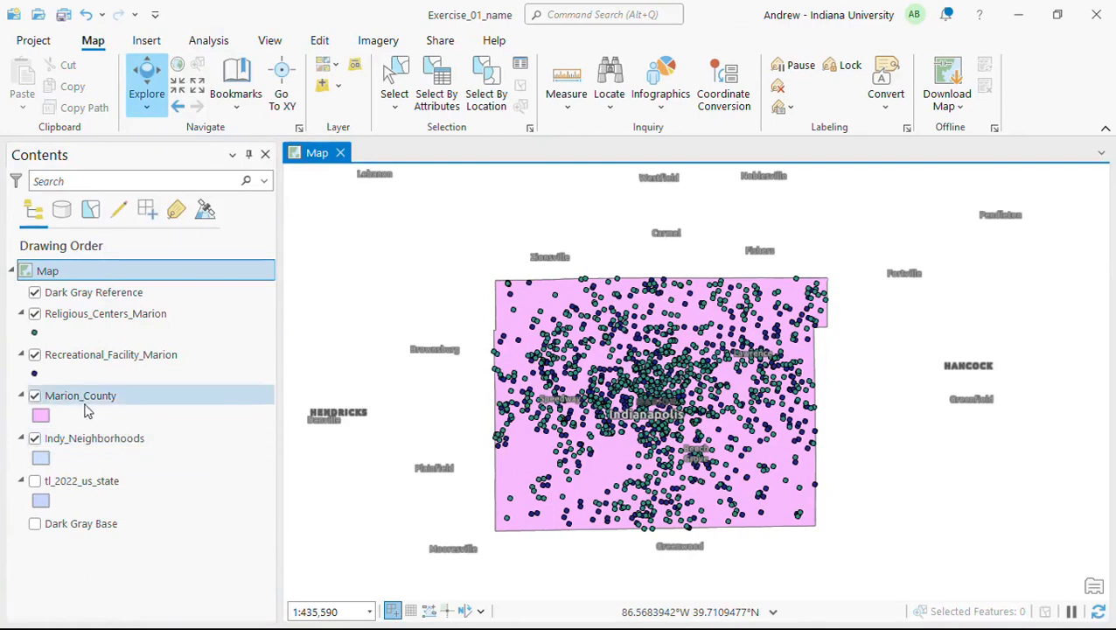
Hide the Marion_County layer to uncover the Indy_Neighborhoods polygons beneath it.
{"action": "left_click", "coordinate": [35, 396]}
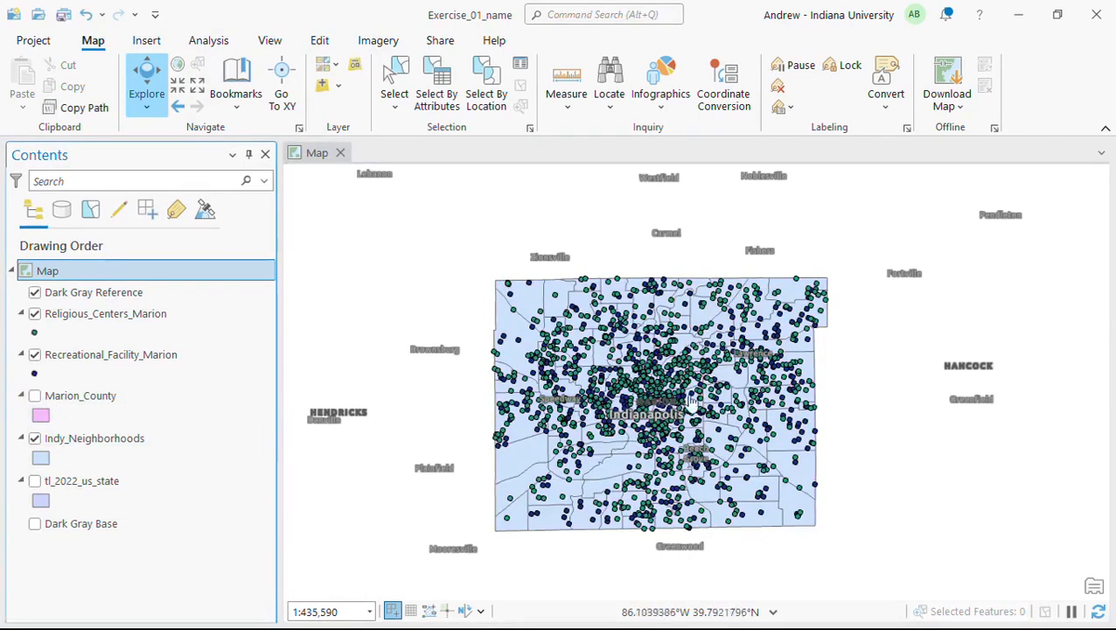
{"action": "scroll", "coordinate": [691, 401], "scroll_direction": "up", "scroll_amount": 2}
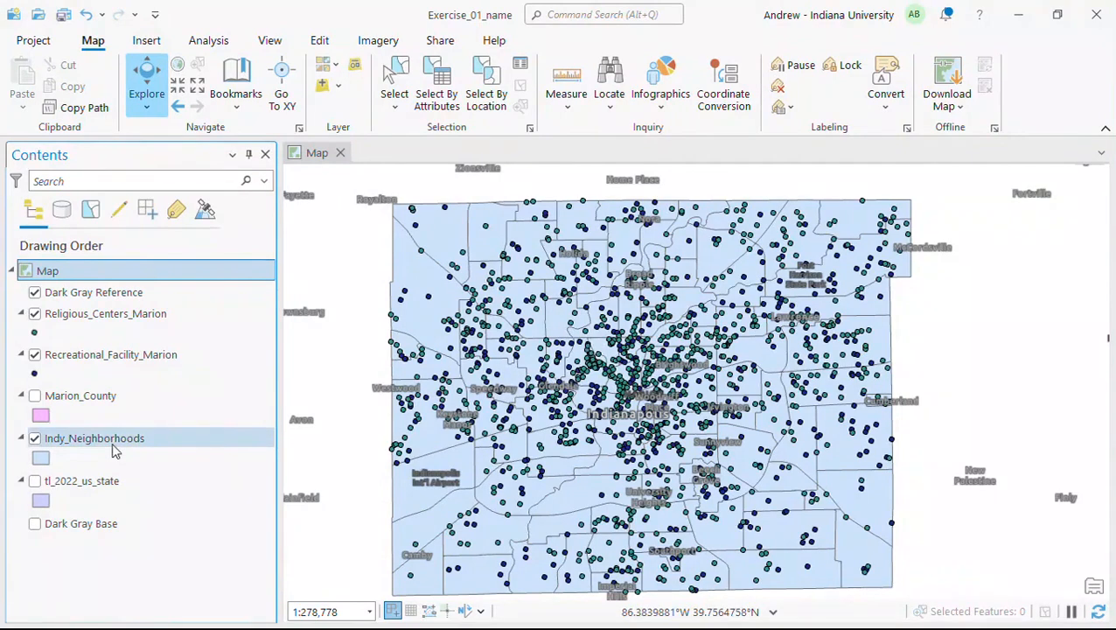
Change the Marion_County symbol to the unfilled black outline preset and turn the layer back on.
{"action": "left_click", "coordinate": [113, 414]}
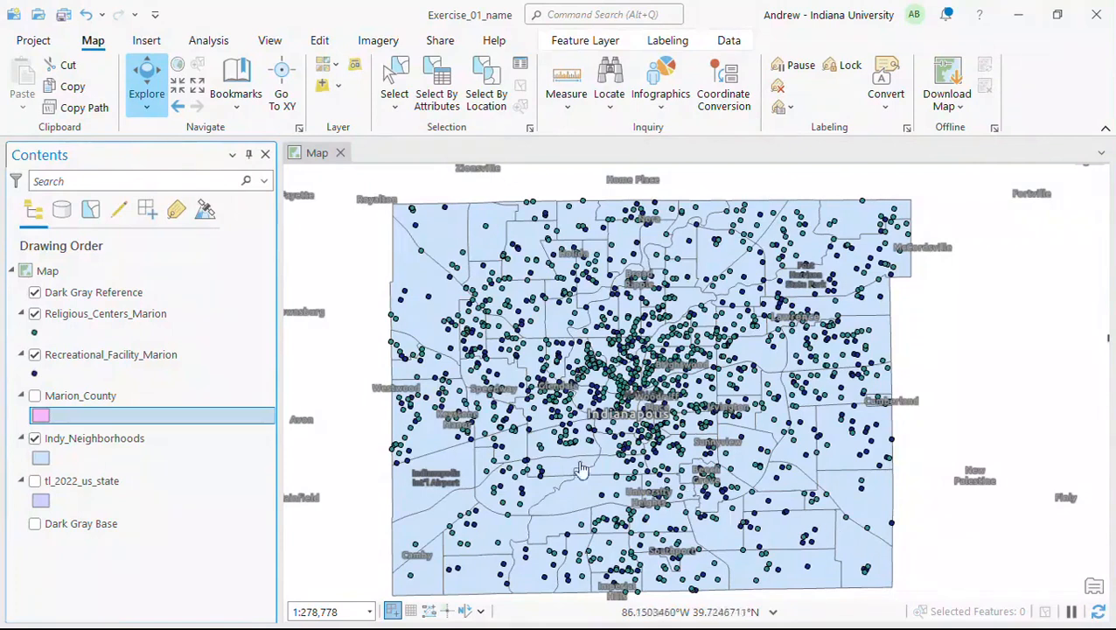
{"action": "left_click", "coordinate": [41, 416]}
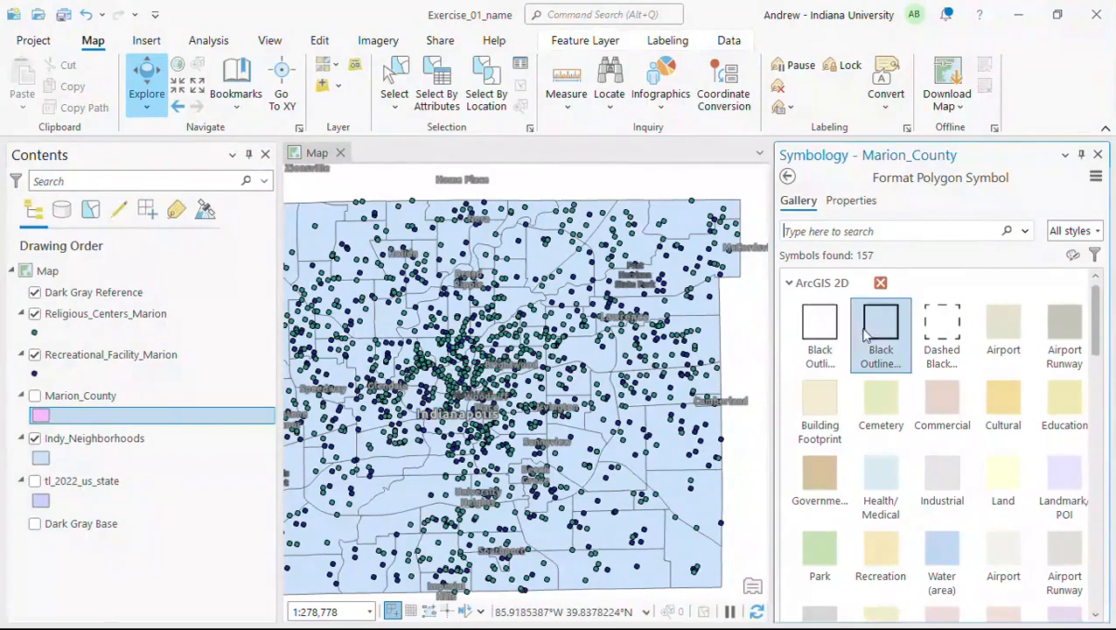
{"action": "left_click", "coordinate": [885, 348]}
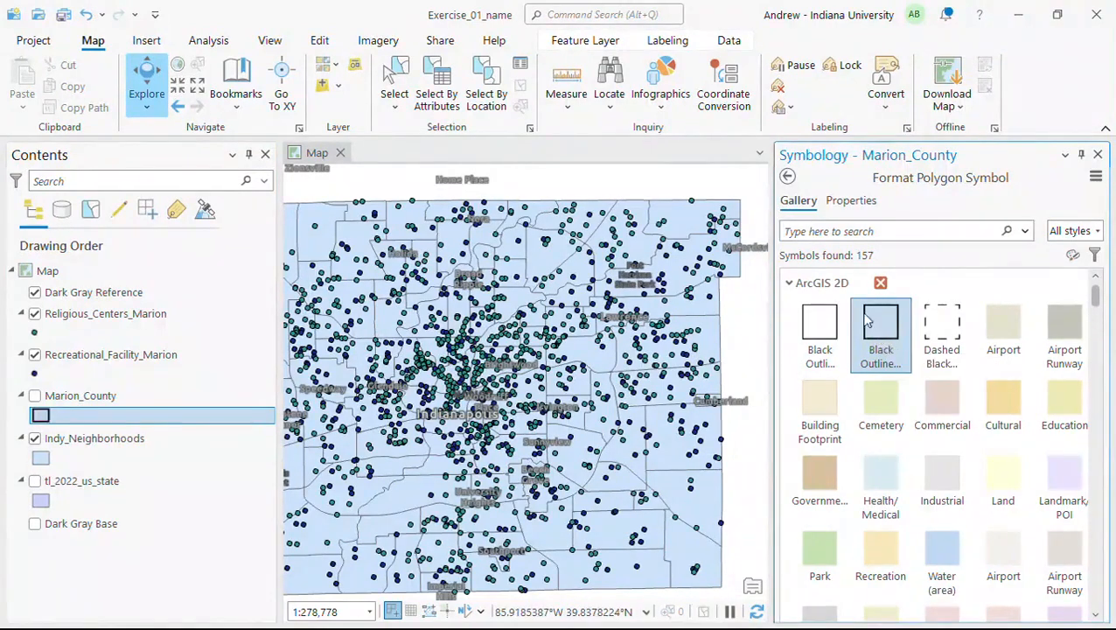
{"action": "left_click", "coordinate": [35, 395]}
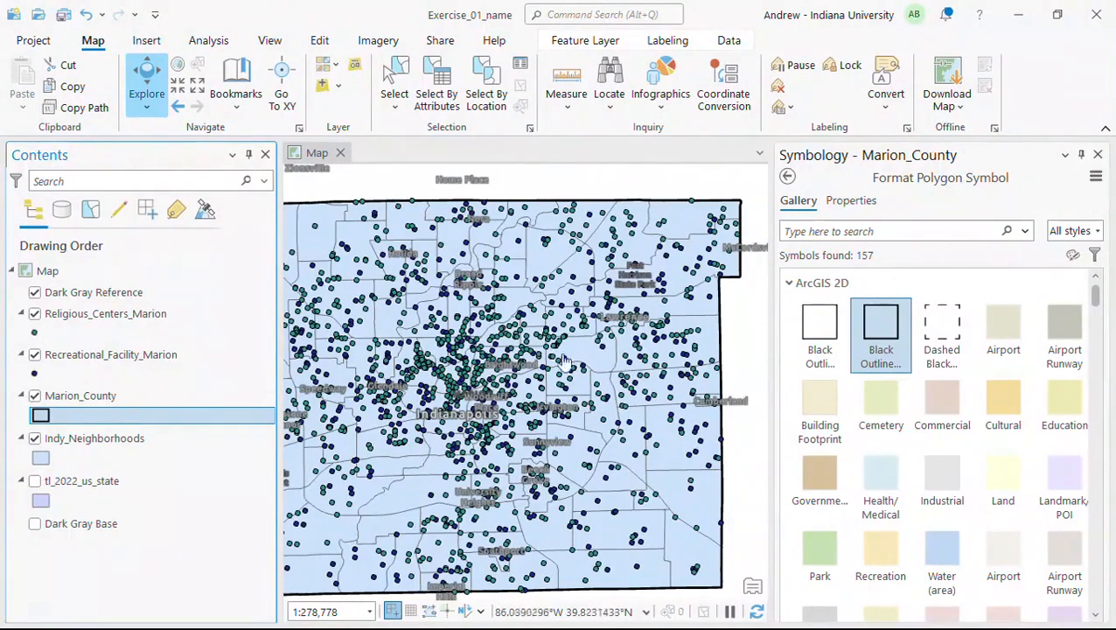
{"action": "left_click", "coordinate": [1098, 155]}
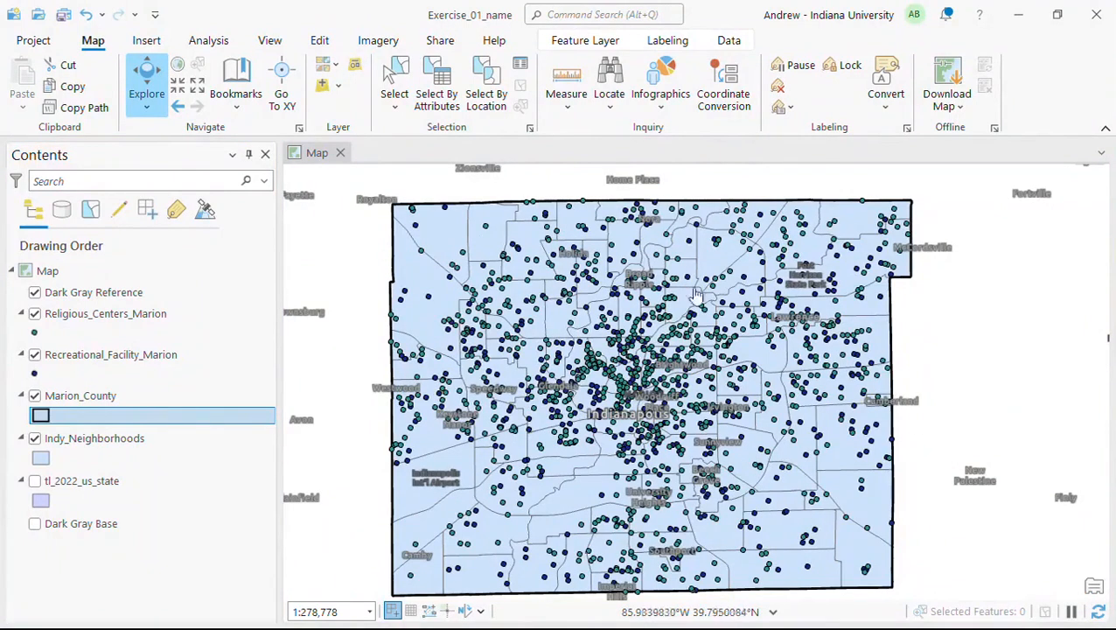
Open the geoprocessing tools and display the full list of toolboxes.
{"action": "left_click", "coordinate": [208, 40]}
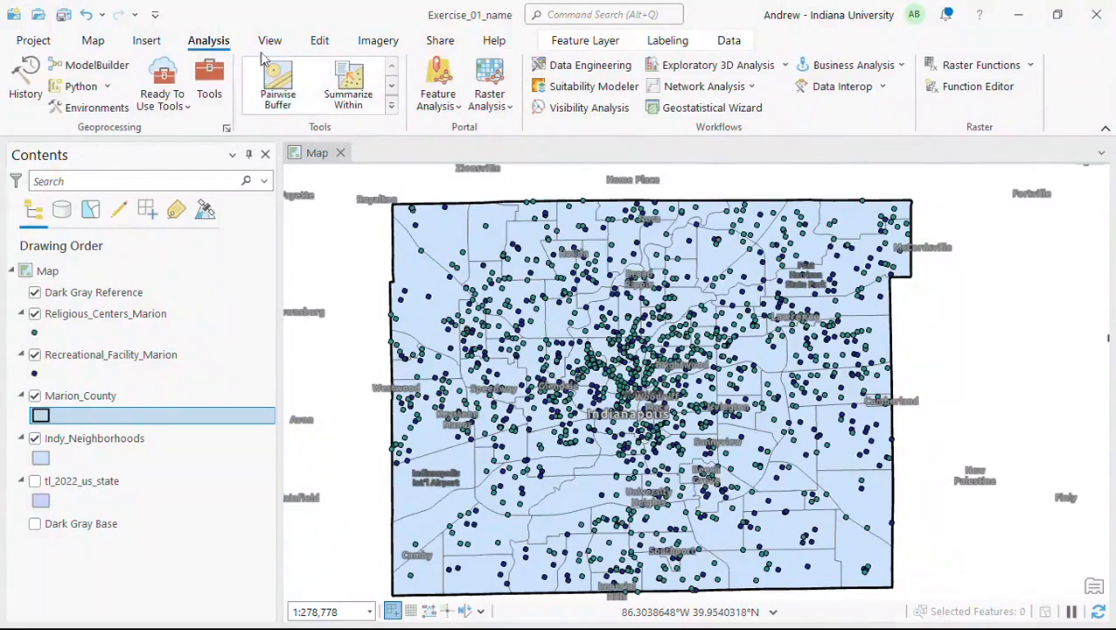
{"action": "left_click", "coordinate": [210, 84]}
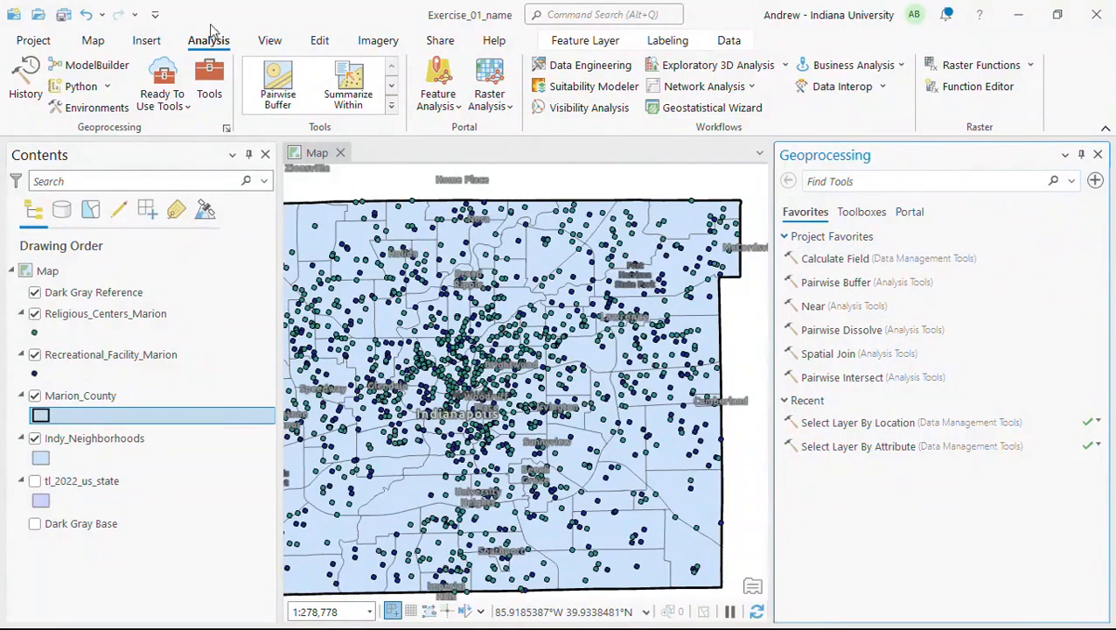
{"action": "left_click", "coordinate": [269, 41]}
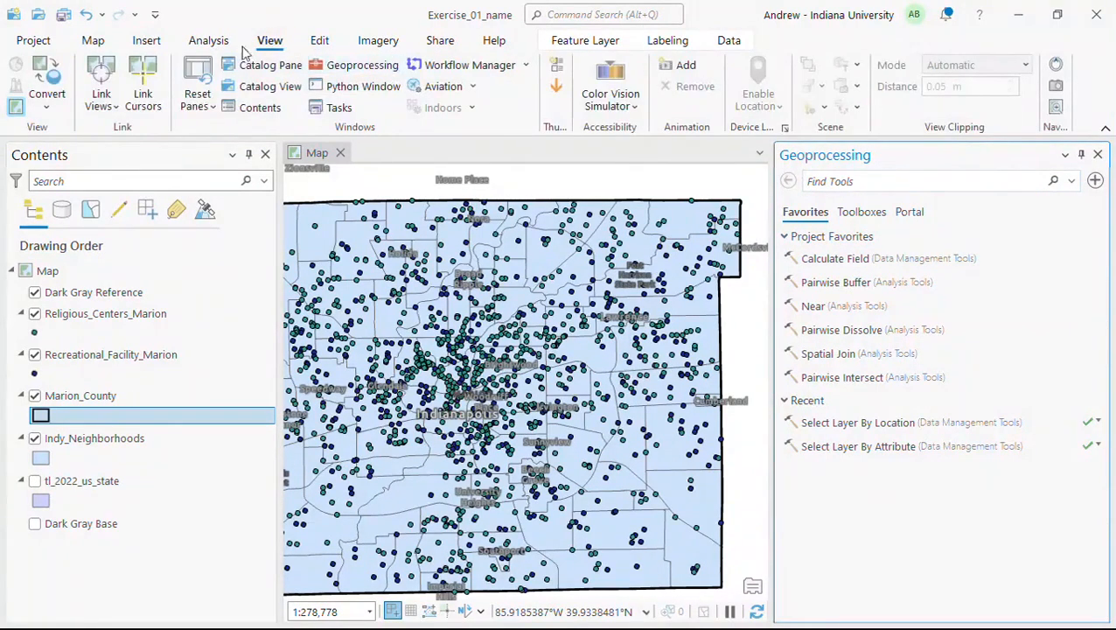
{"action": "left_click", "coordinate": [210, 44]}
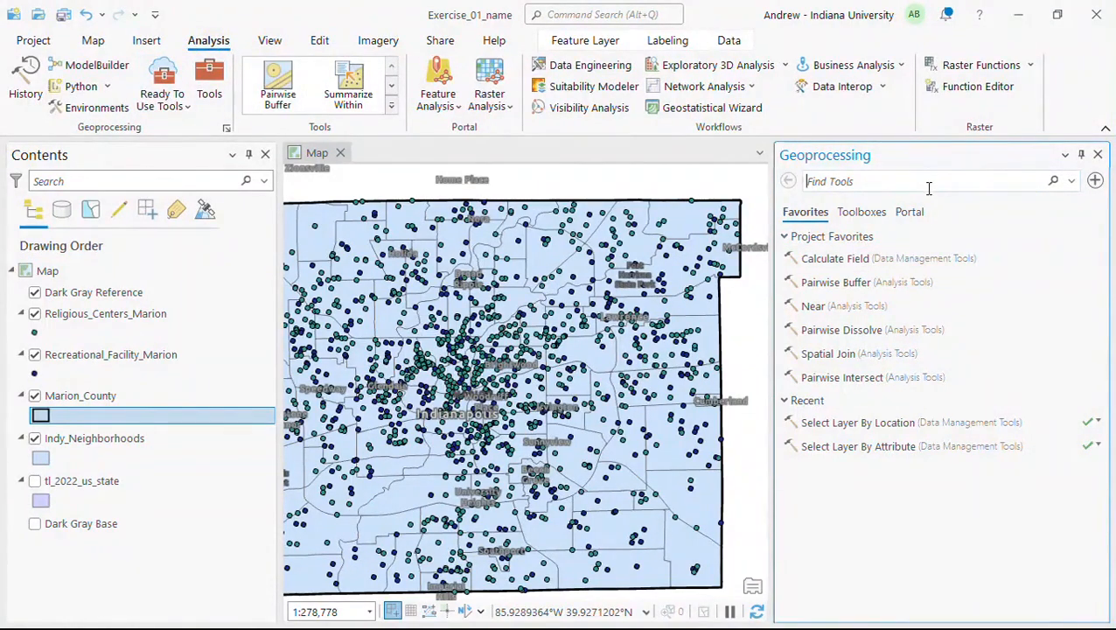
{"action": "left_click", "coordinate": [909, 213]}
{"action": "left_click", "coordinate": [866, 214]}
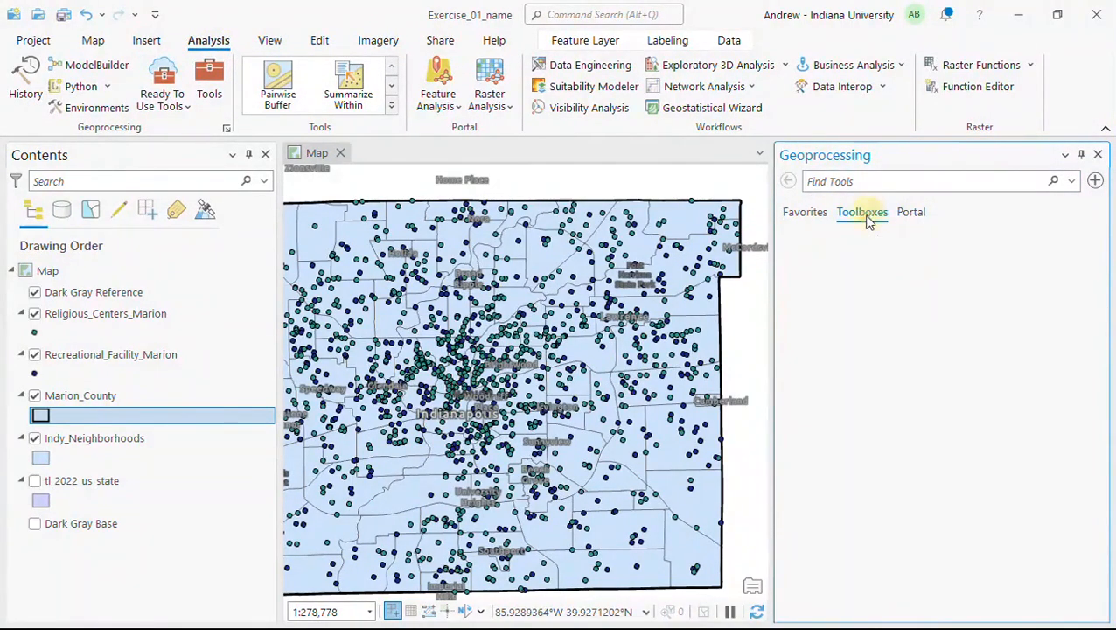
{"action": "left_click", "coordinate": [806, 215]}
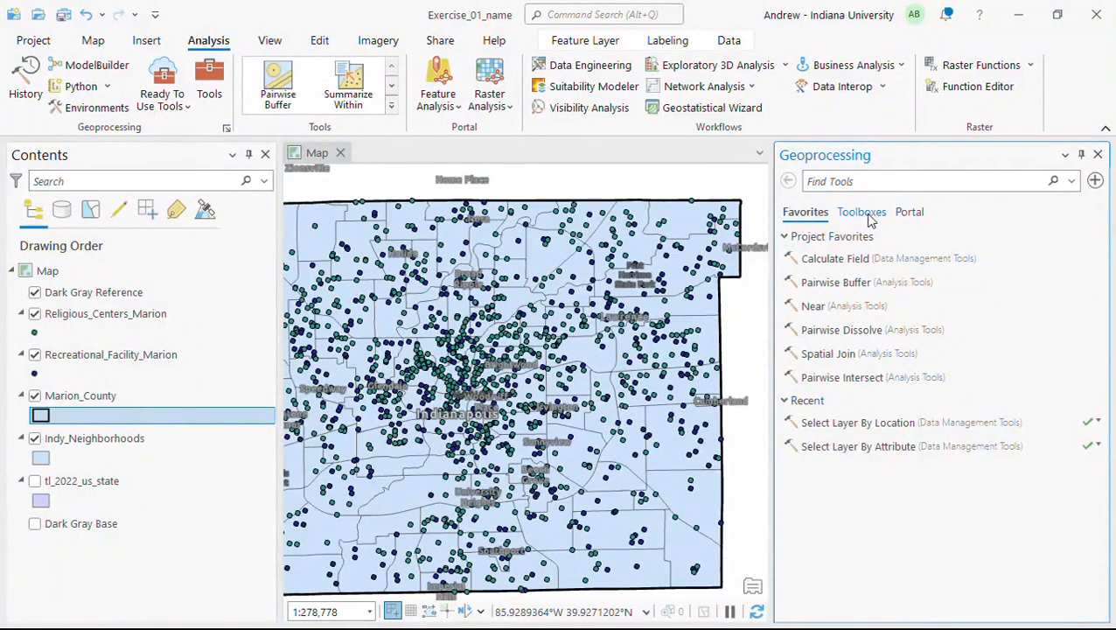
{"action": "left_click", "coordinate": [868, 216]}
{"action": "left_click", "coordinate": [807, 214]}
{"action": "left_click", "coordinate": [856, 219]}
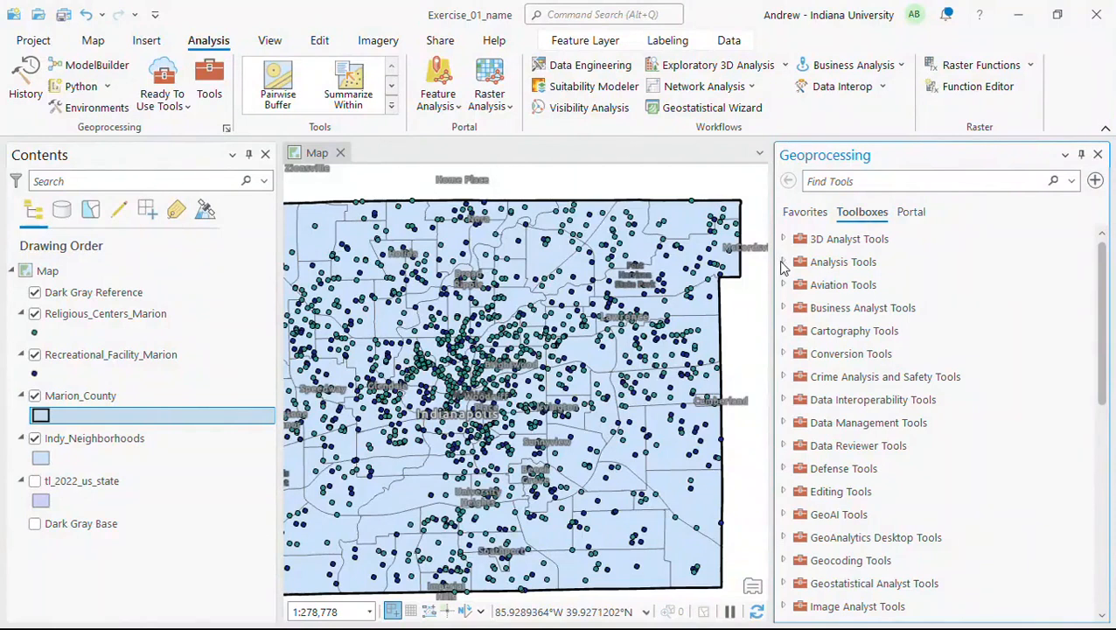
Open the Spatial Join tool from the Overlay toolset of Analysis Tools.
{"action": "left_click", "coordinate": [784, 262]}
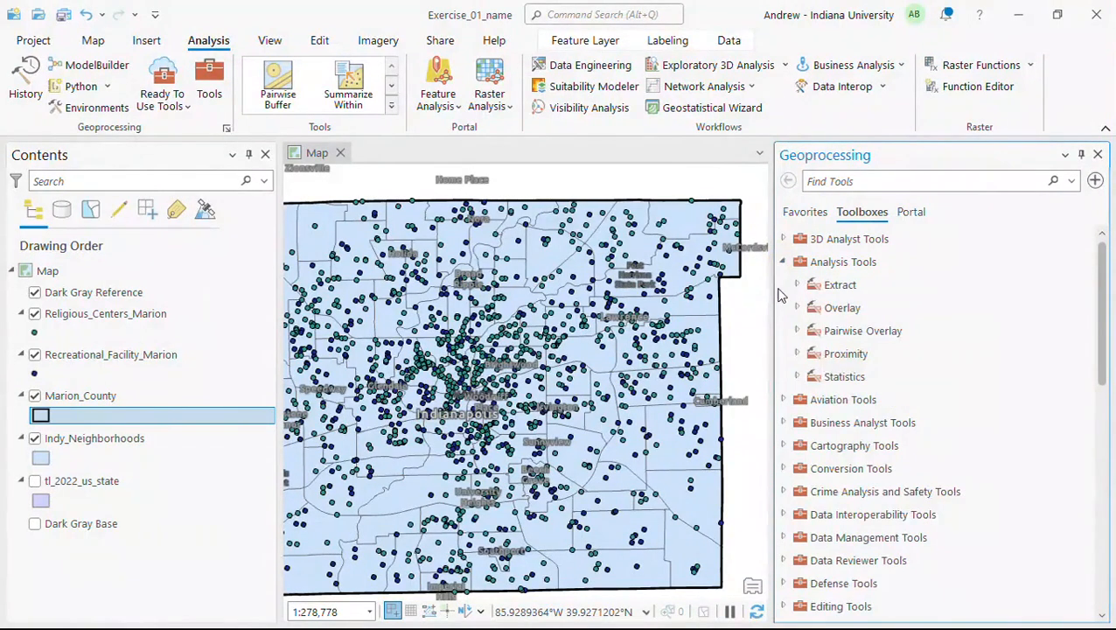
{"action": "left_click", "coordinate": [797, 308]}
{"action": "scroll", "coordinate": [796, 370], "scroll_direction": "down", "scroll_amount": 1}
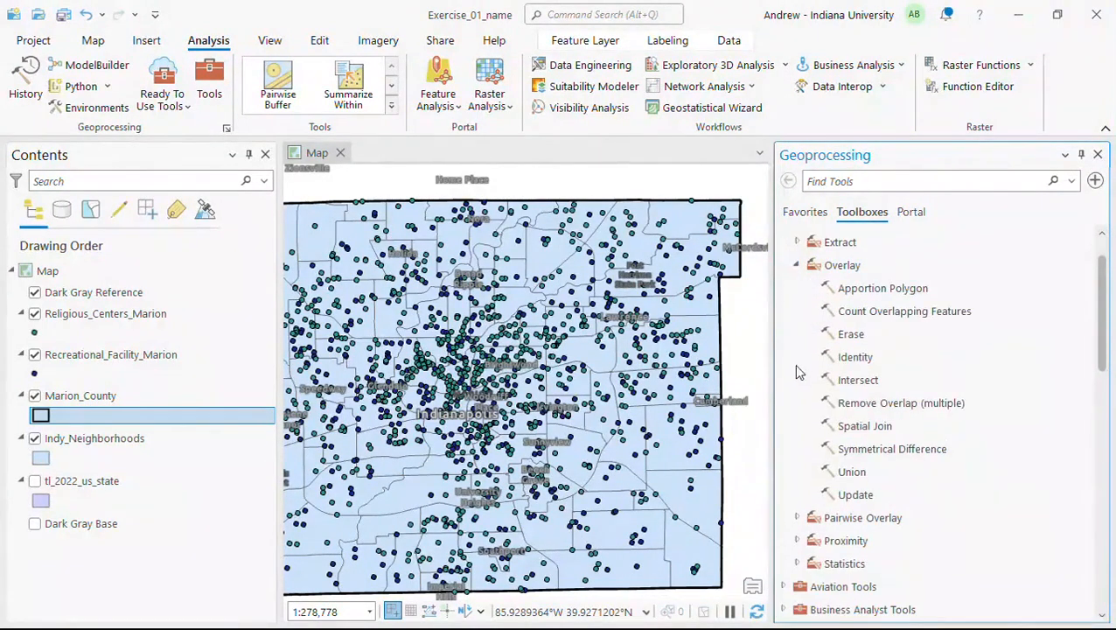
{"action": "double_click", "coordinate": [852, 426]}
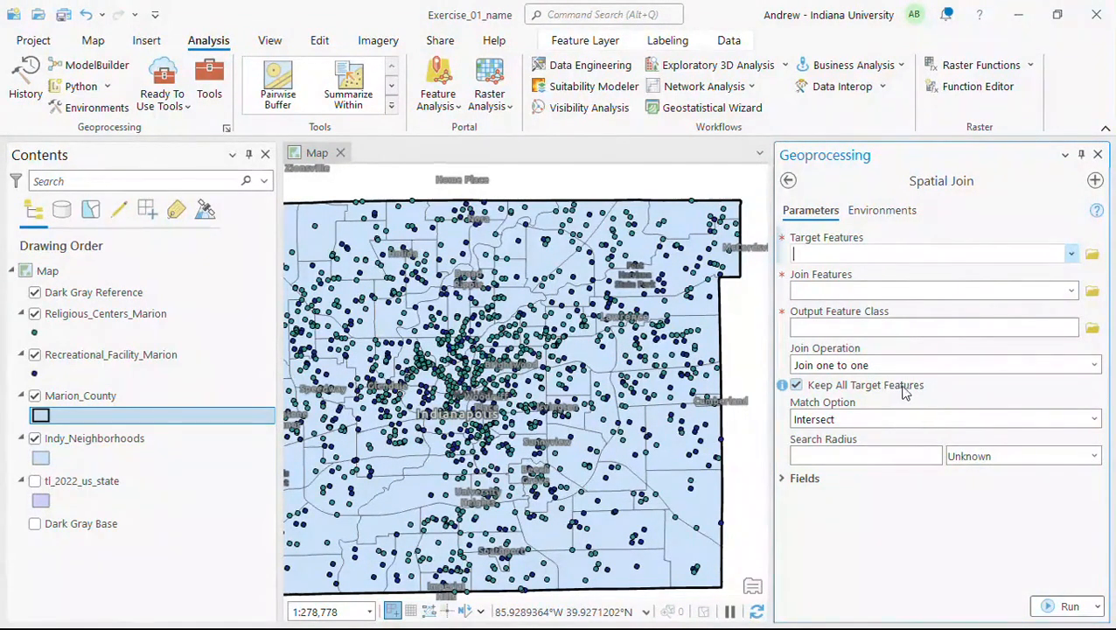
Set Indy_Neighborhoods as the target features and Religious_Centers_Marion as the join features for the Spatial Join.
{"action": "left_click", "coordinate": [1069, 257]}
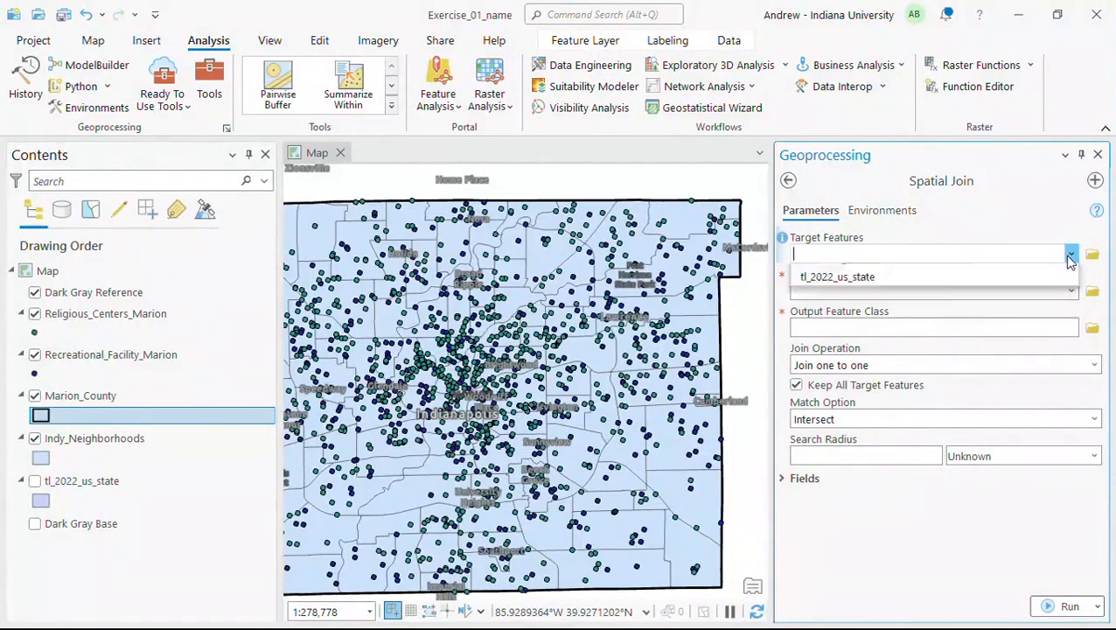
{"action": "left_click", "coordinate": [966, 332]}
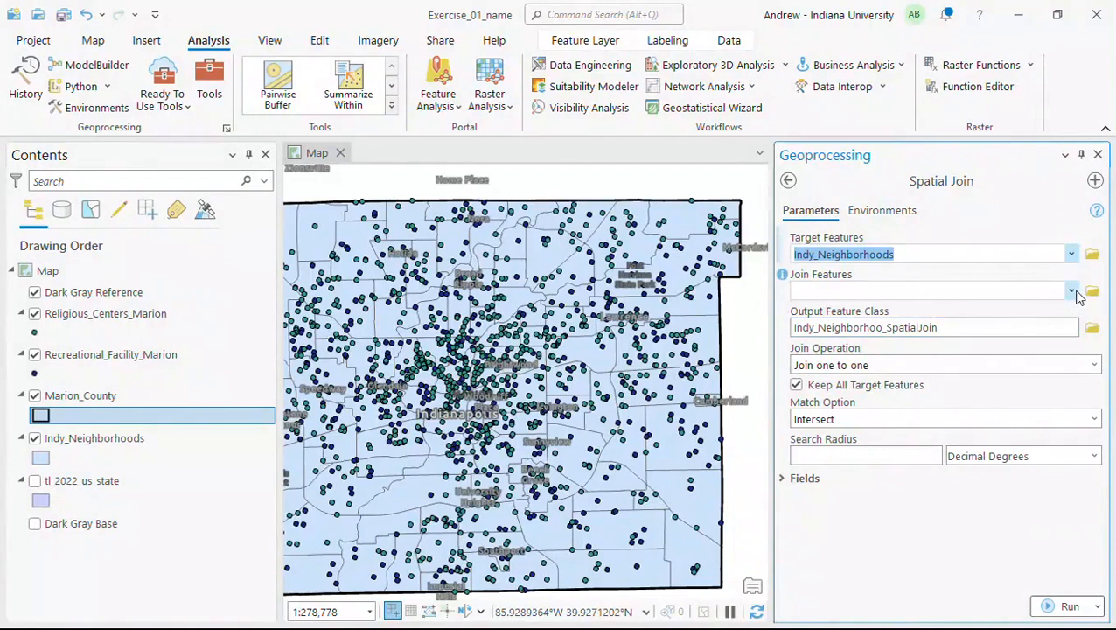
{"action": "left_click", "coordinate": [1072, 291]}
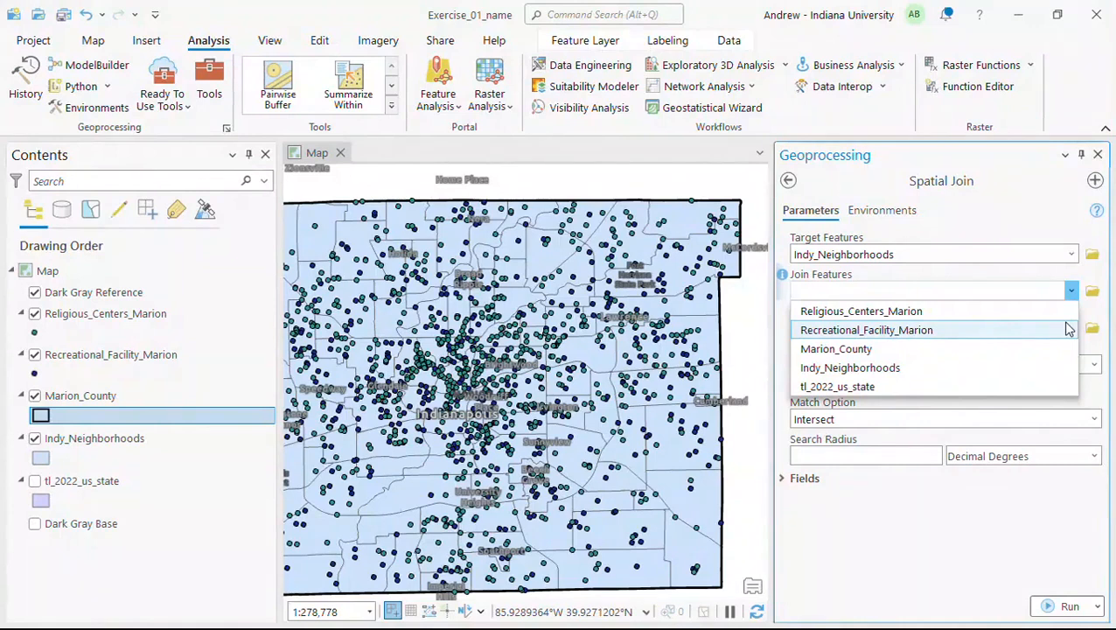
{"action": "left_click", "coordinate": [1042, 317]}
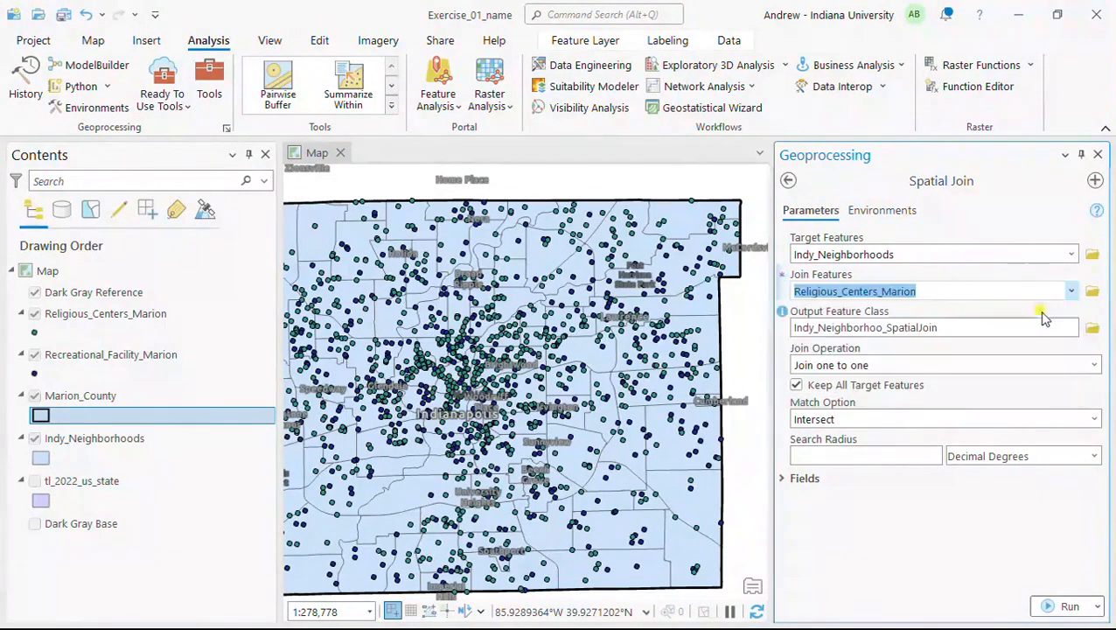
Save the join output as IndyRelNeighbor in the Exercise_01_name folder and run the Spatial Join.
{"action": "left_click", "coordinate": [964, 327]}
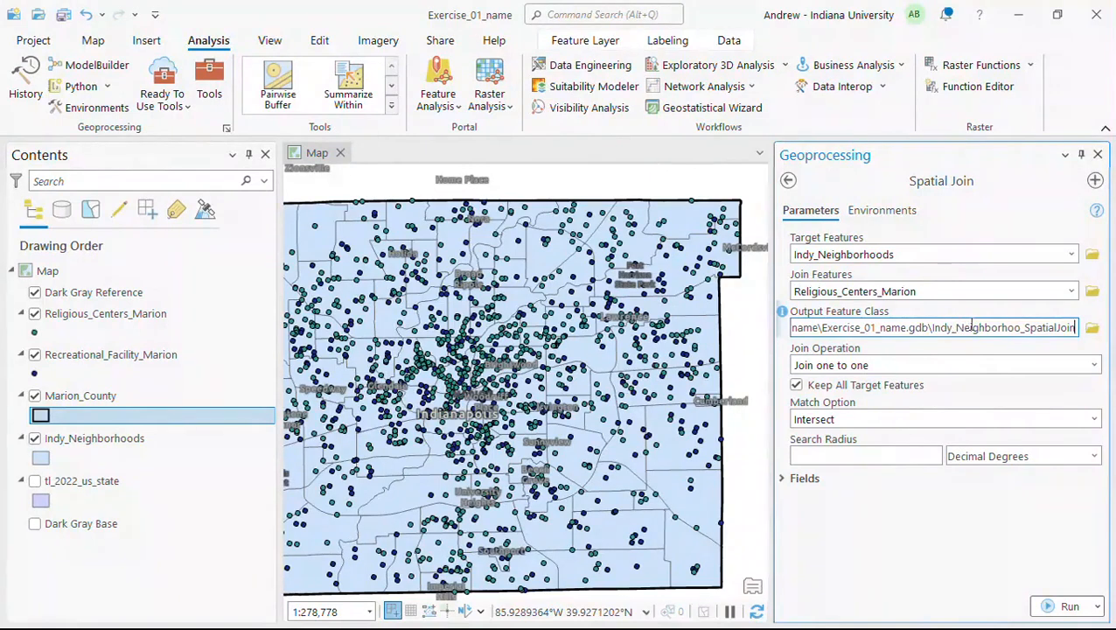
{"action": "left_click", "coordinate": [1091, 327]}
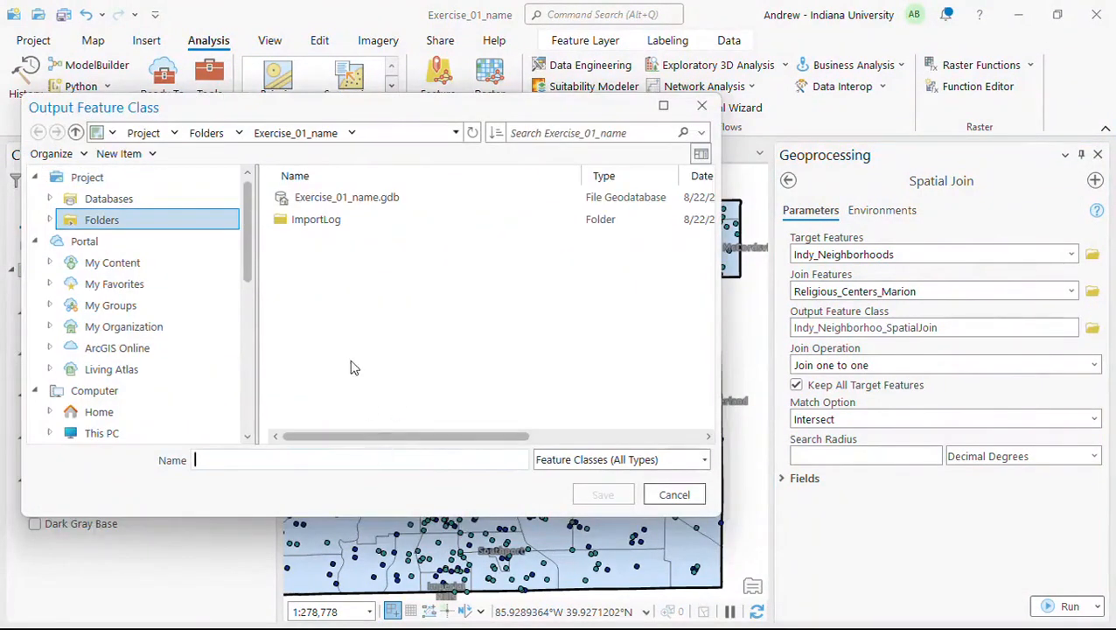
{"action": "left_click", "coordinate": [423, 459]}
{"action": "type", "text": "In"}
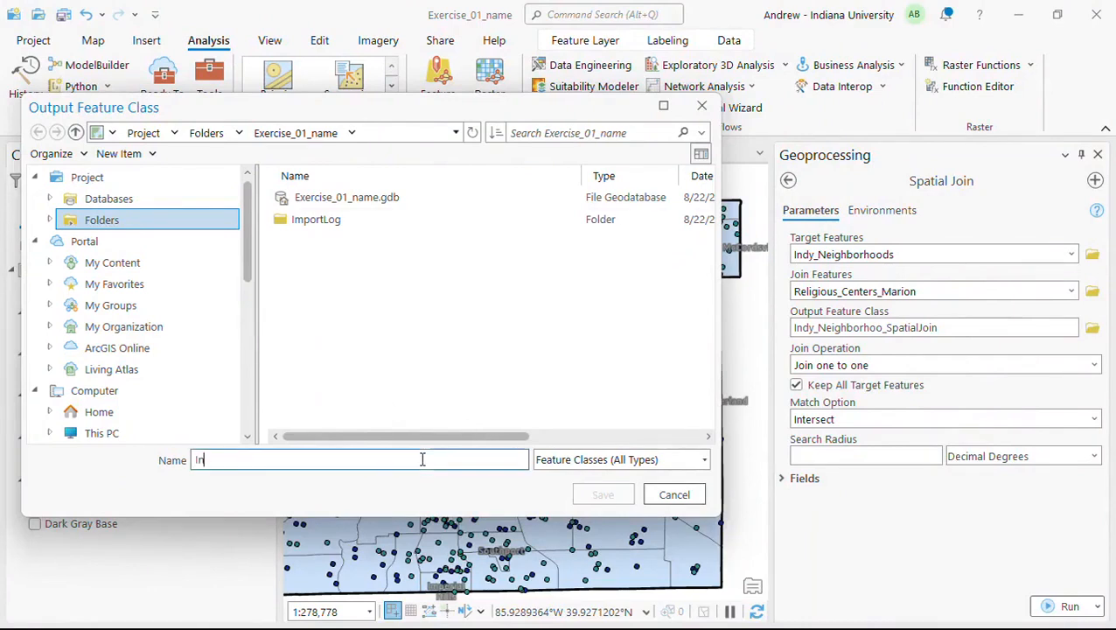
{"action": "type", "text": "dyRel"}
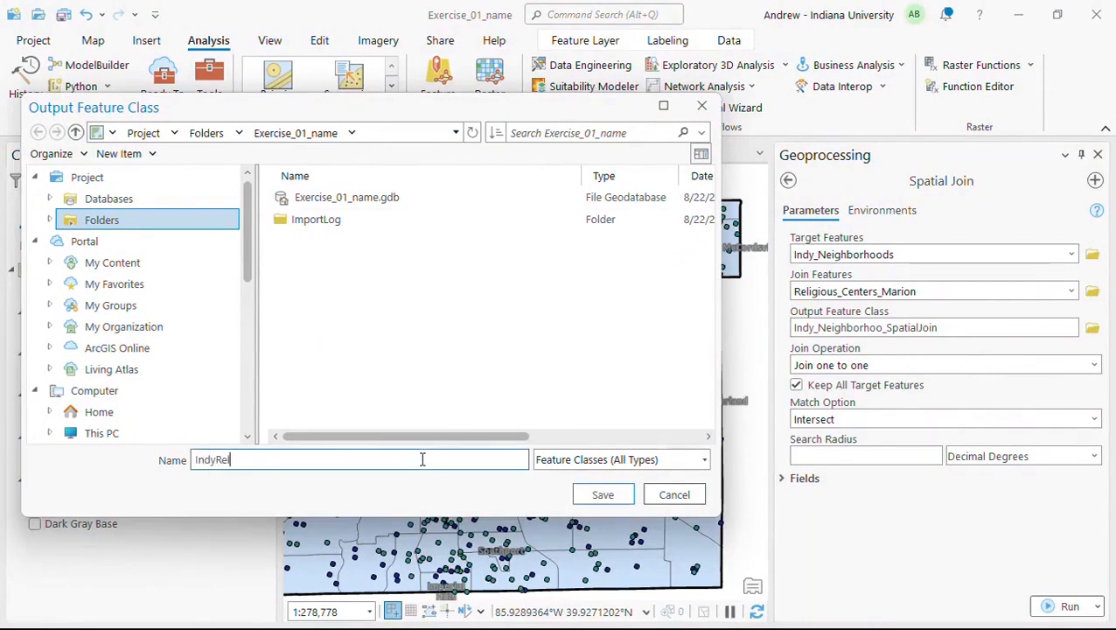
{"action": "type", "text": "Neighbor"}
{"action": "left_click", "coordinate": [603, 494]}
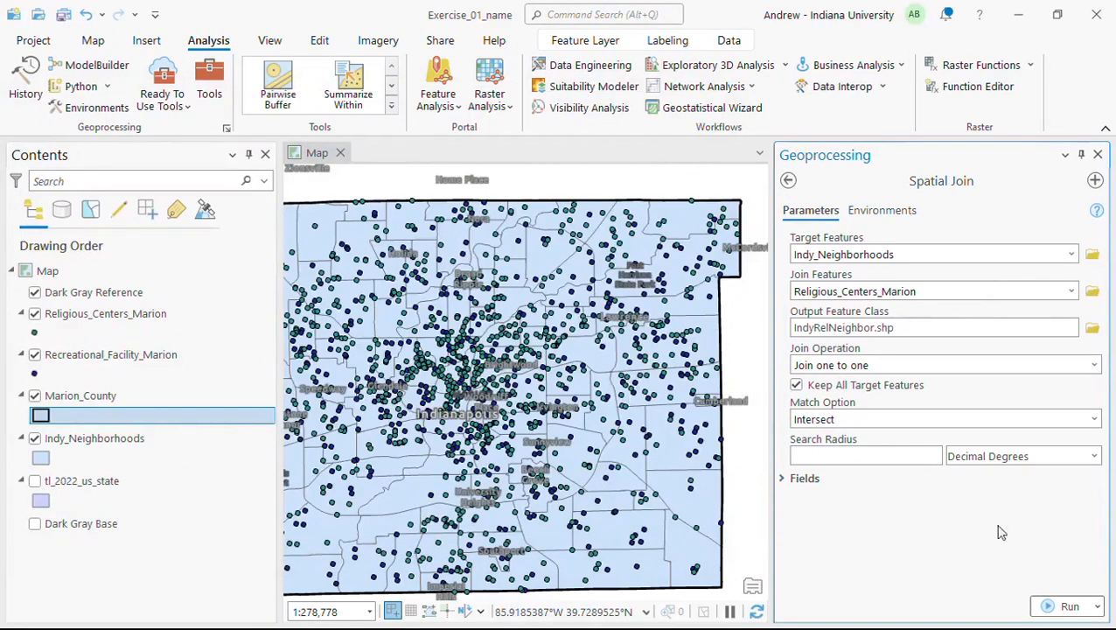
{"action": "left_click", "coordinate": [1066, 608]}
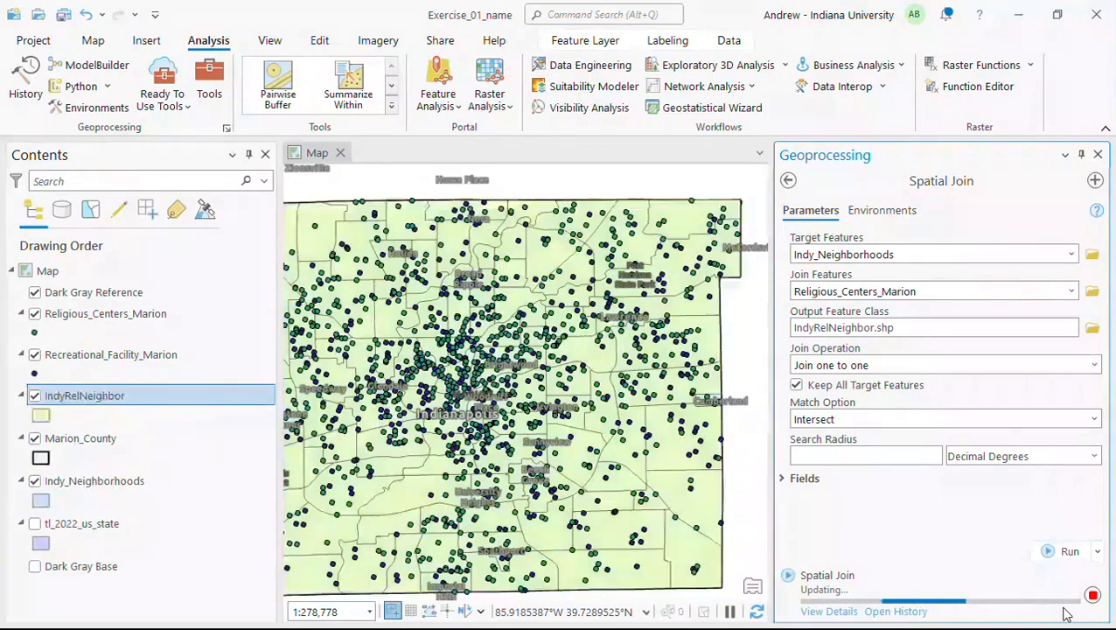
Examine the parameters and field map in the run details of the finished Spatial Join.
{"action": "mouse_move", "coordinate": [1066, 614]}
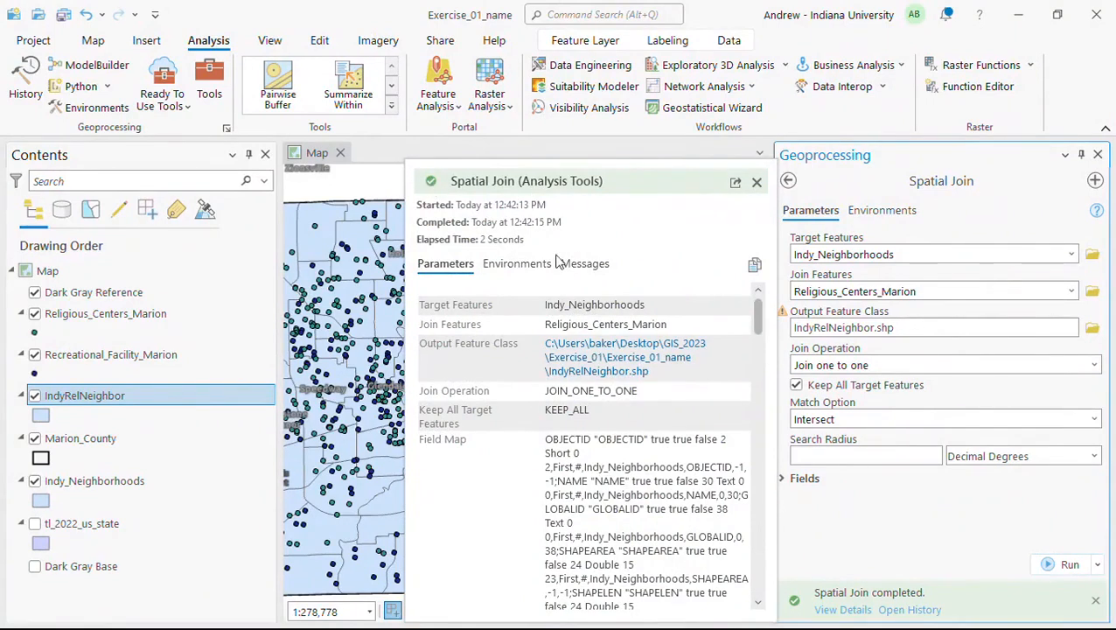
{"action": "scroll", "coordinate": [684, 426], "scroll_direction": "down", "scroll_amount": 8}
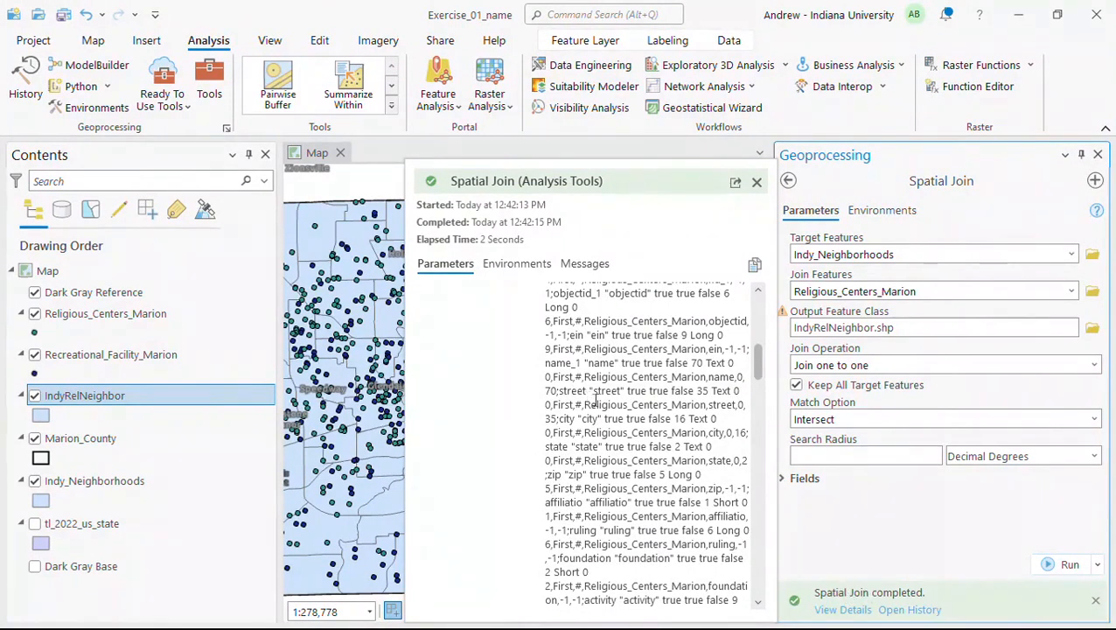
{"action": "scroll", "coordinate": [595, 400], "scroll_direction": "up", "scroll_amount": 10}
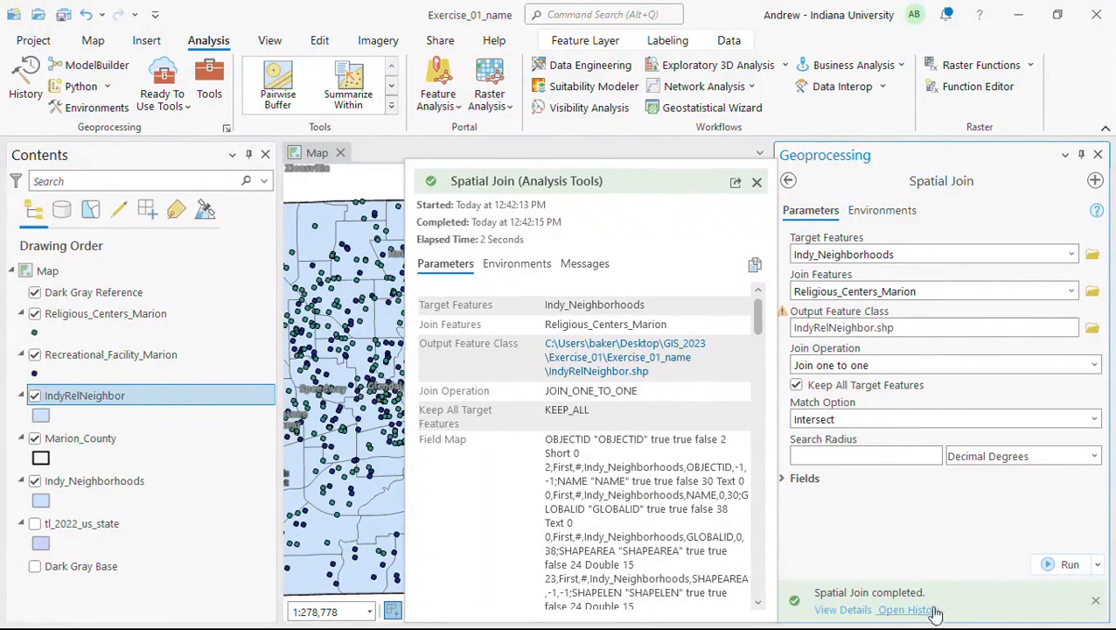
{"action": "scroll", "coordinate": [691, 454], "scroll_direction": "down", "scroll_amount": 15}
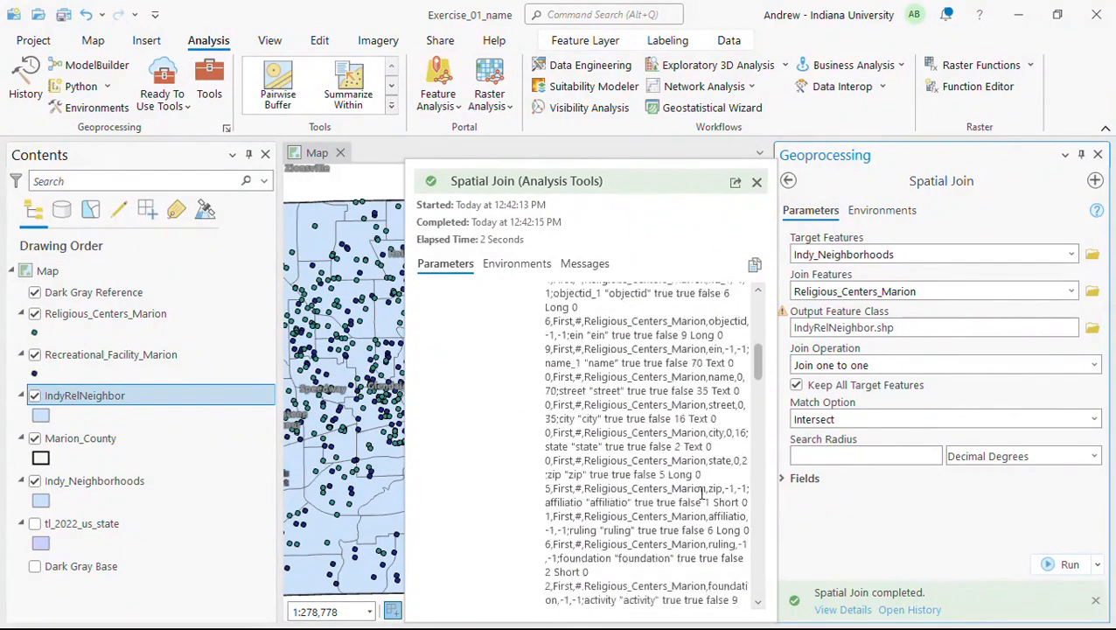
{"action": "scroll", "coordinate": [710, 495], "scroll_direction": "down", "scroll_amount": 3}
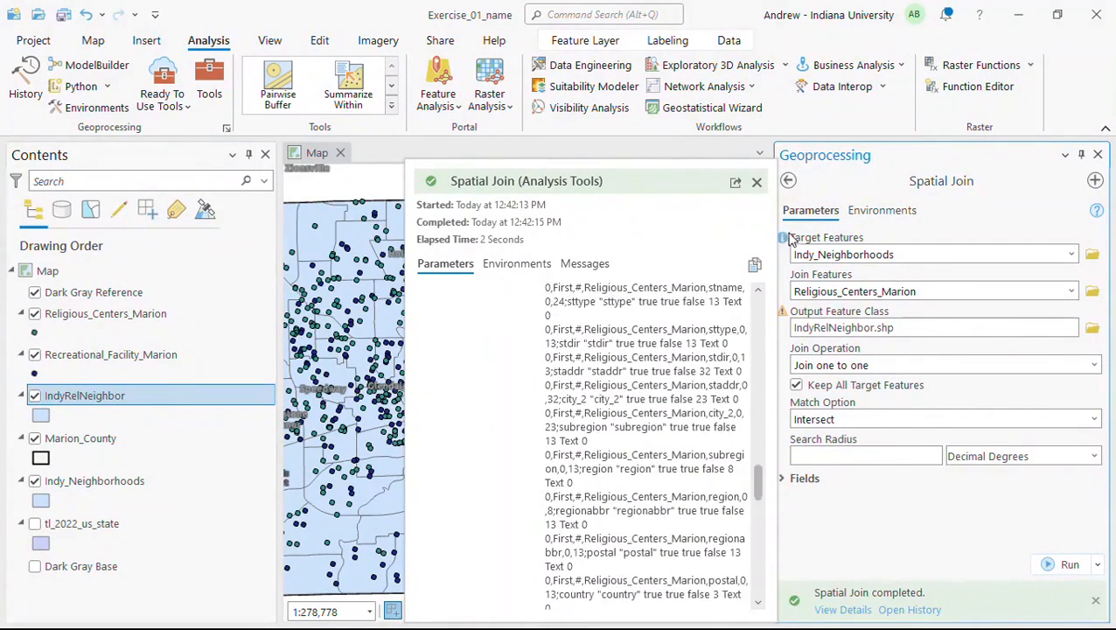
{"action": "left_click", "coordinate": [756, 181]}
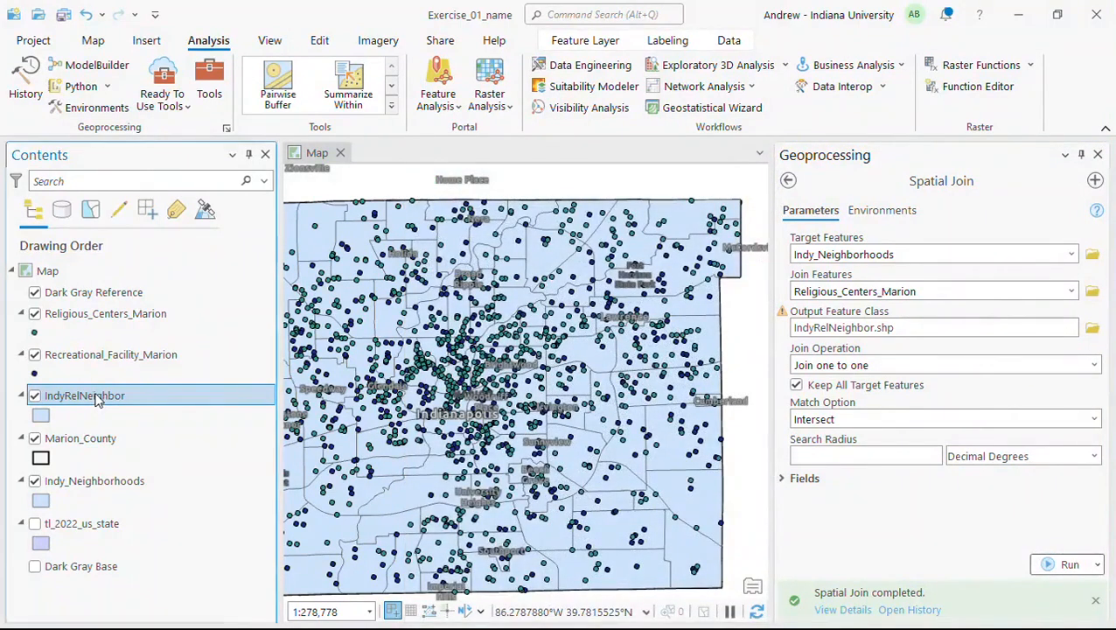
Open the IndyRelNeighbor attribute table and examine the Join_Count values for each neighborhood.
{"action": "right_click", "coordinate": [96, 397]}
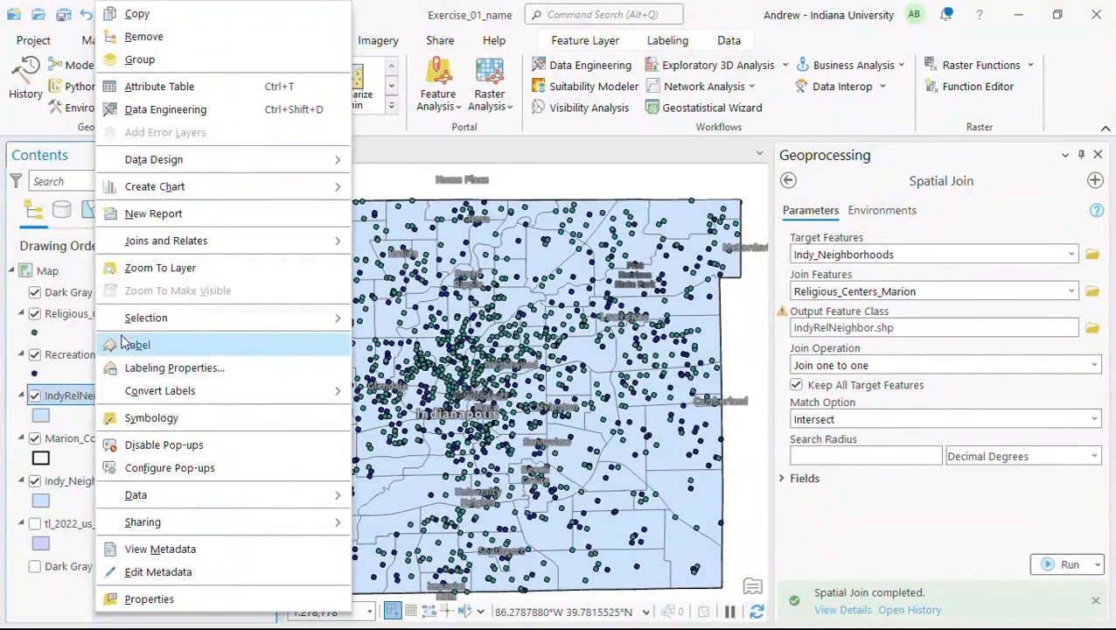
{"action": "left_click", "coordinate": [365, 281]}
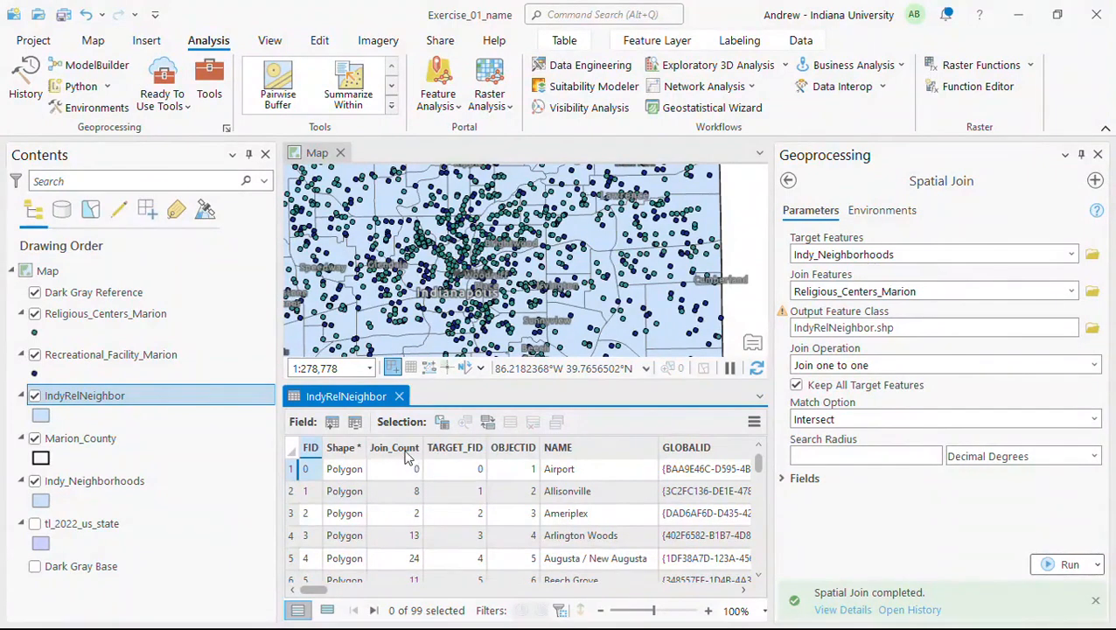
{"action": "scroll", "coordinate": [405, 472], "scroll_direction": "down", "scroll_amount": 2}
{"action": "scroll", "coordinate": [420, 477], "scroll_direction": "up", "scroll_amount": 2}
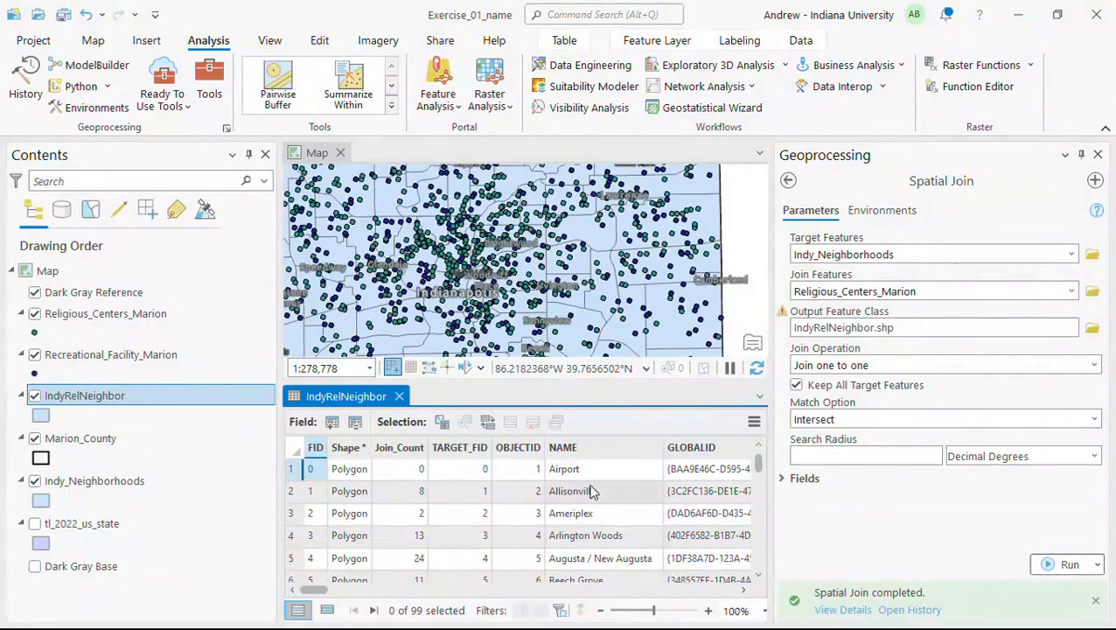
{"action": "scroll", "coordinate": [605, 533], "scroll_direction": "down", "scroll_amount": 1}
{"action": "scroll", "coordinate": [605, 532], "scroll_direction": "down", "scroll_amount": 2}
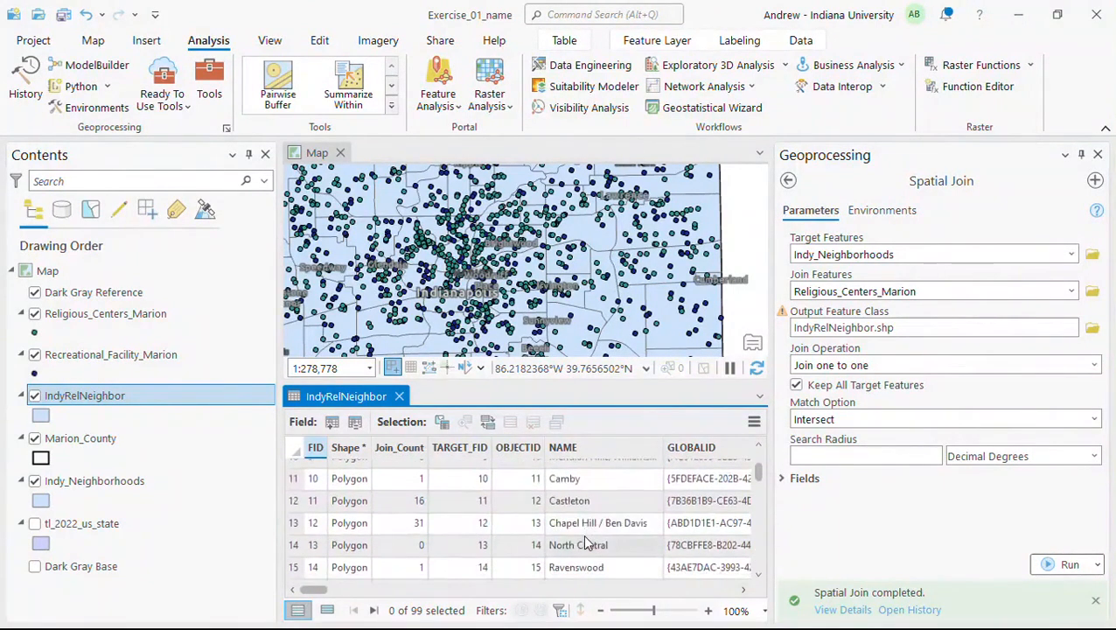
Examine further rows of the IndyRelNeighbor attribute table for the religious center counts of other neighborhoods.
{"action": "scroll", "coordinate": [583, 533], "scroll_direction": "down", "scroll_amount": 1}
{"action": "scroll", "coordinate": [585, 539], "scroll_direction": "down", "scroll_amount": 2}
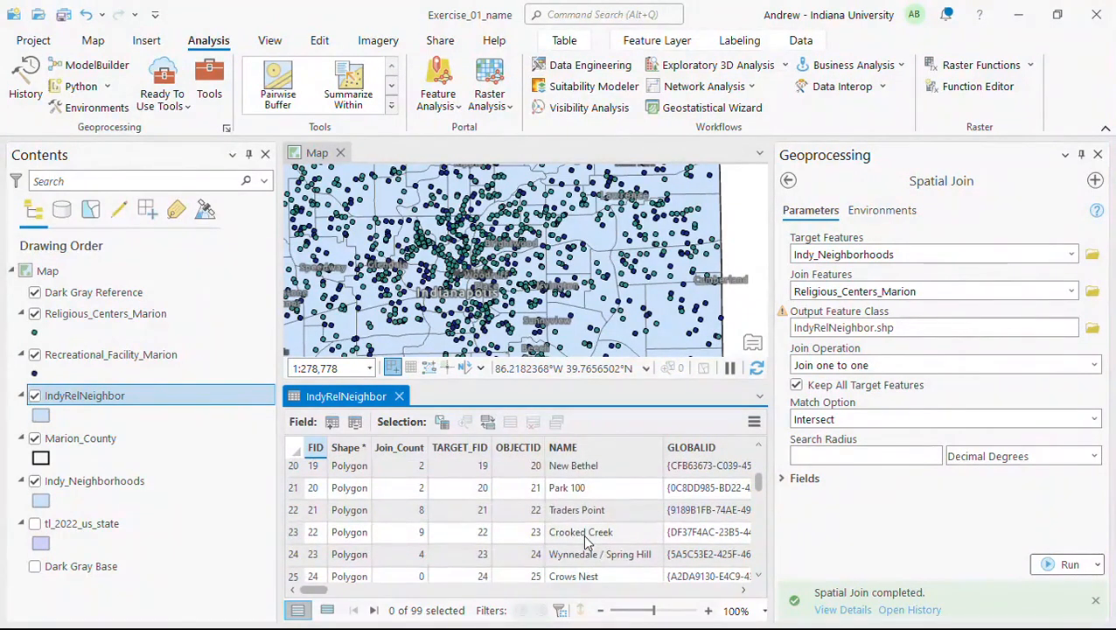
{"action": "scroll", "coordinate": [586, 541], "scroll_direction": "up", "scroll_amount": 2}
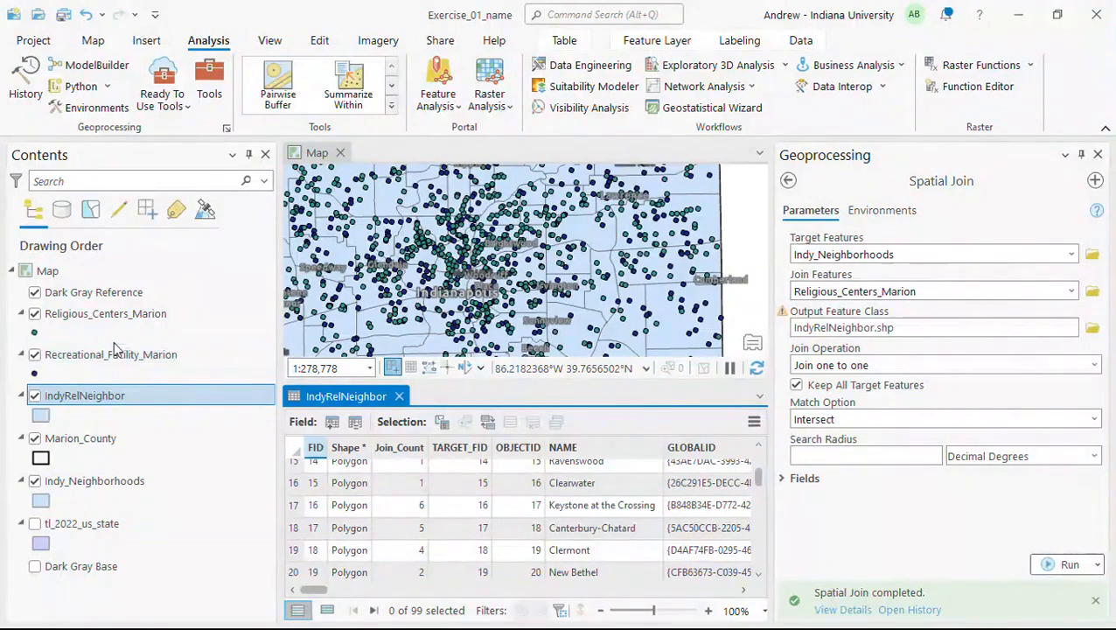
Set up a new Spatial Join with Indy_Neighborhoods as the target features and Recreational_Facility_Marion as the join features.
{"action": "left_click", "coordinate": [788, 180]}
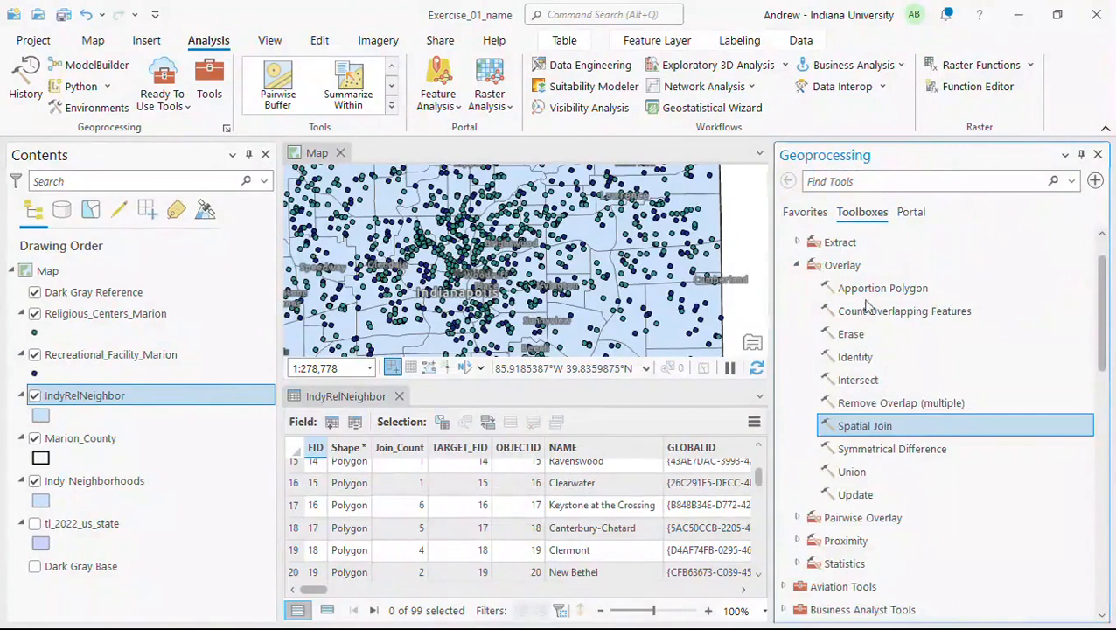
{"action": "double_click", "coordinate": [862, 424]}
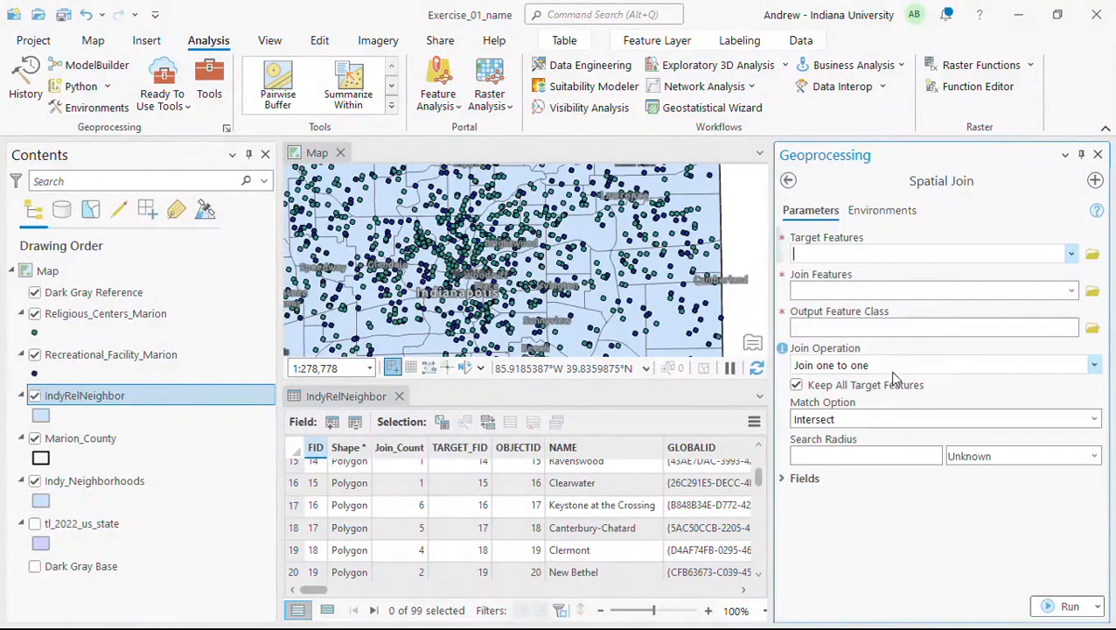
{"action": "left_click", "coordinate": [1071, 253]}
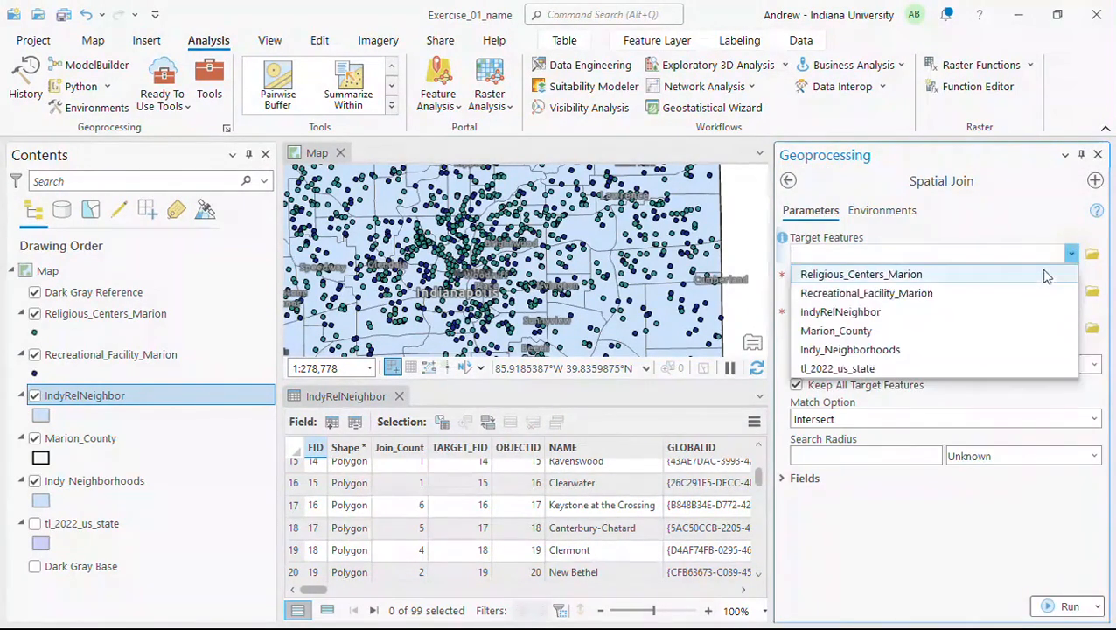
{"action": "left_click", "coordinate": [972, 349]}
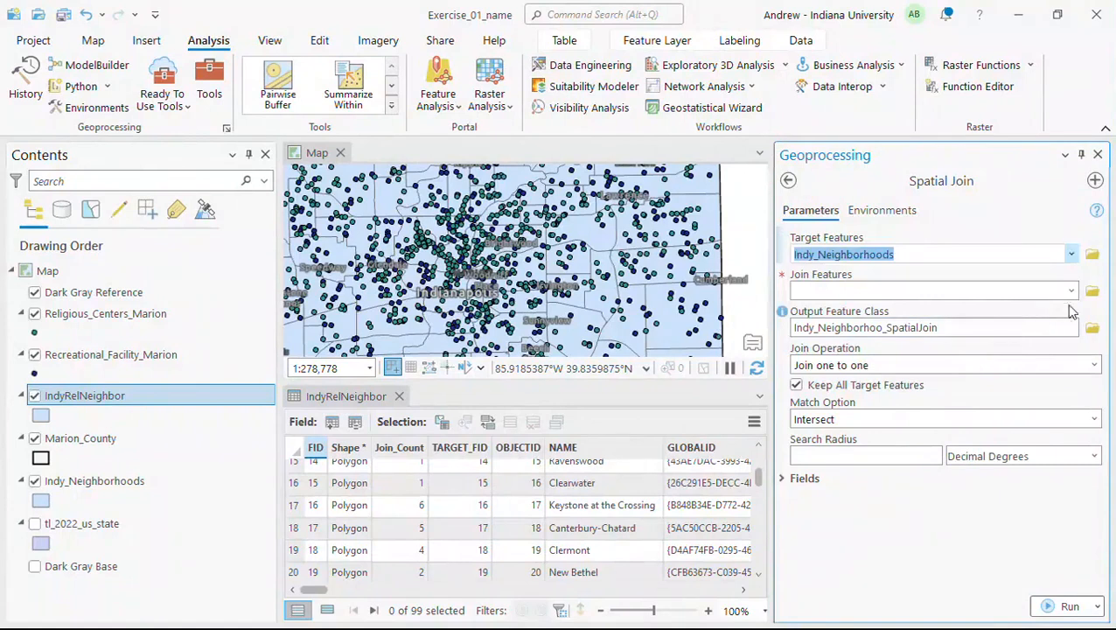
{"action": "left_click", "coordinate": [1070, 290]}
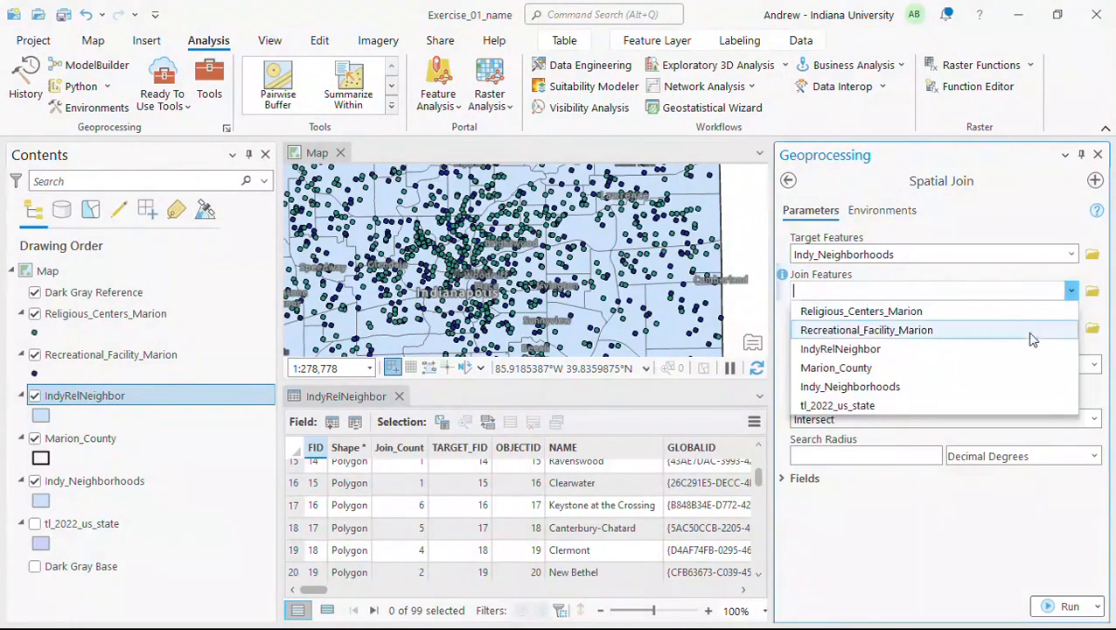
{"action": "left_click", "coordinate": [1031, 337]}
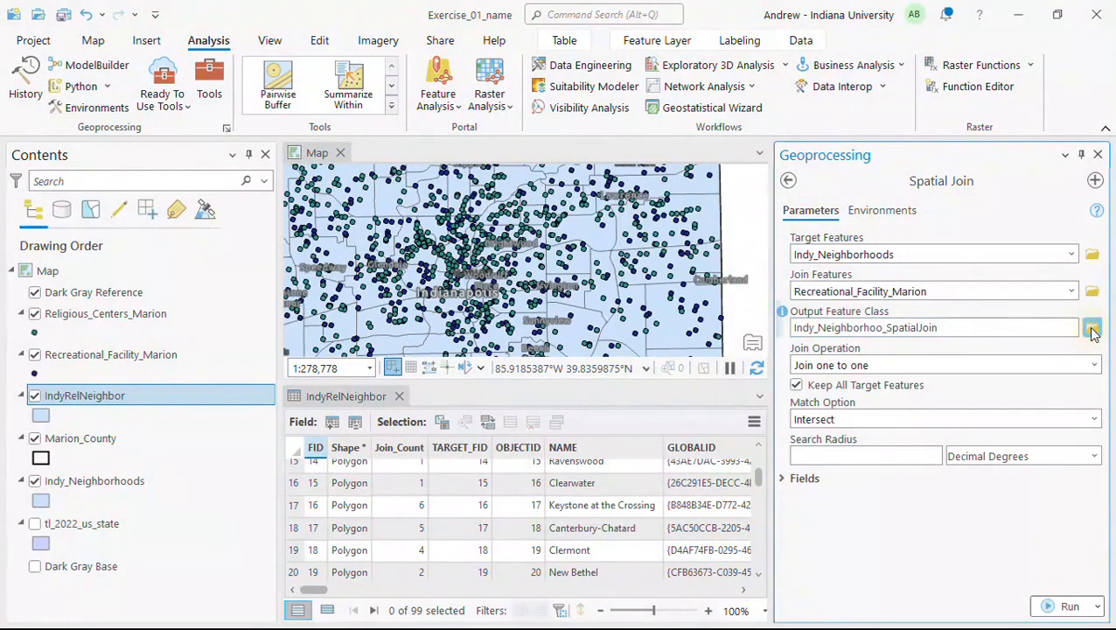
Save the join output as IndyRecNeighbor in the Exercise_01_name folder and run the Spatial Join.
{"action": "left_click", "coordinate": [1091, 327]}
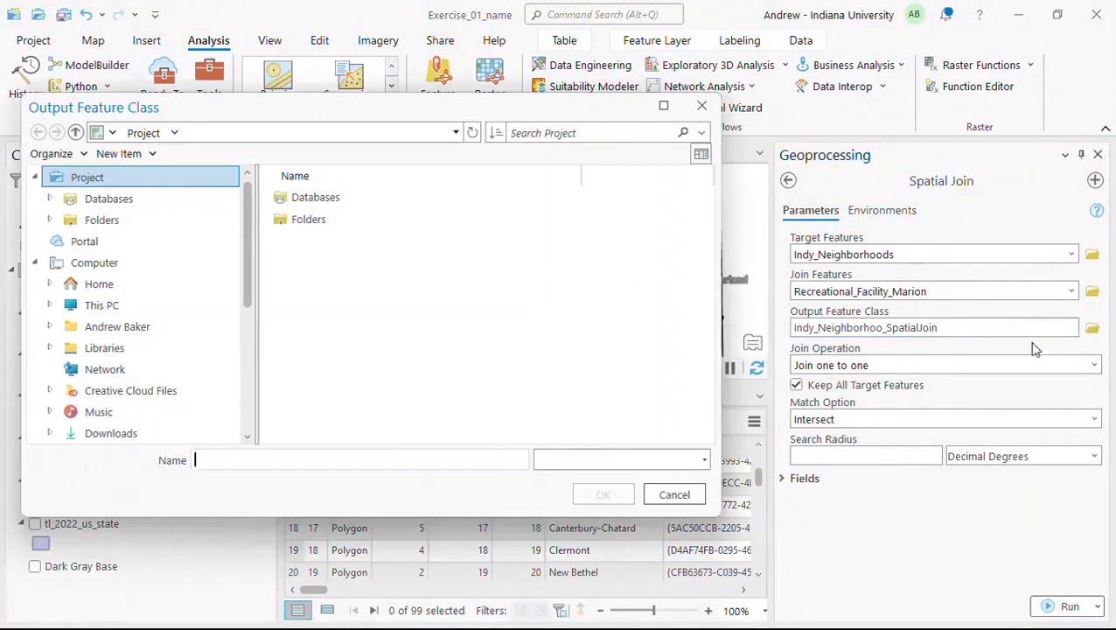
{"action": "left_click", "coordinate": [365, 460]}
{"action": "type", "text": "Indy"}
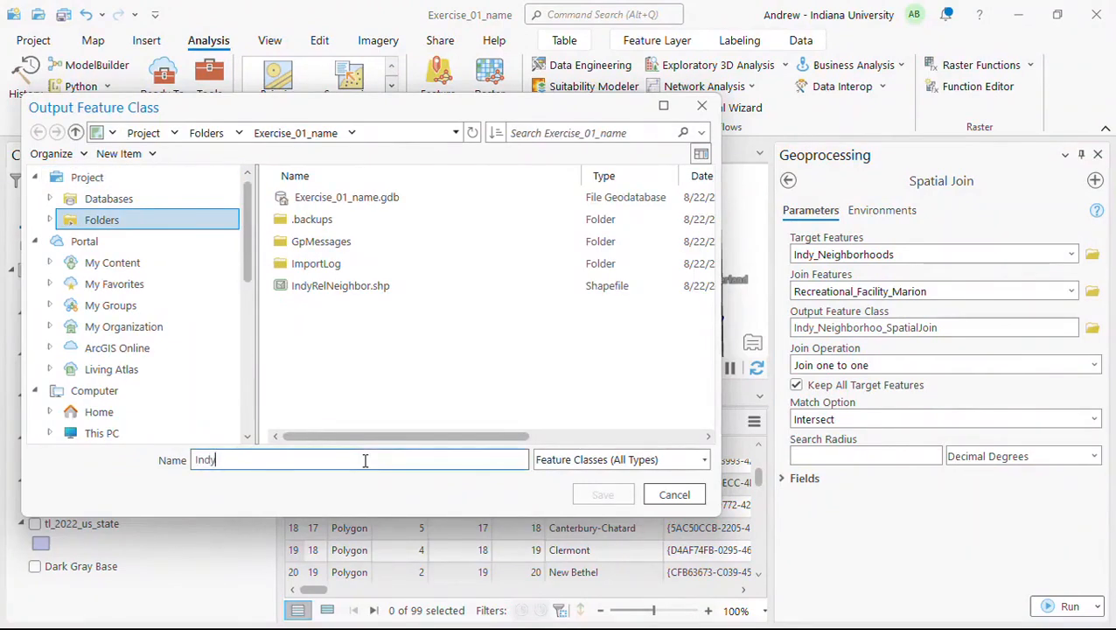
{"action": "type", "text": "RecNeighbor"}
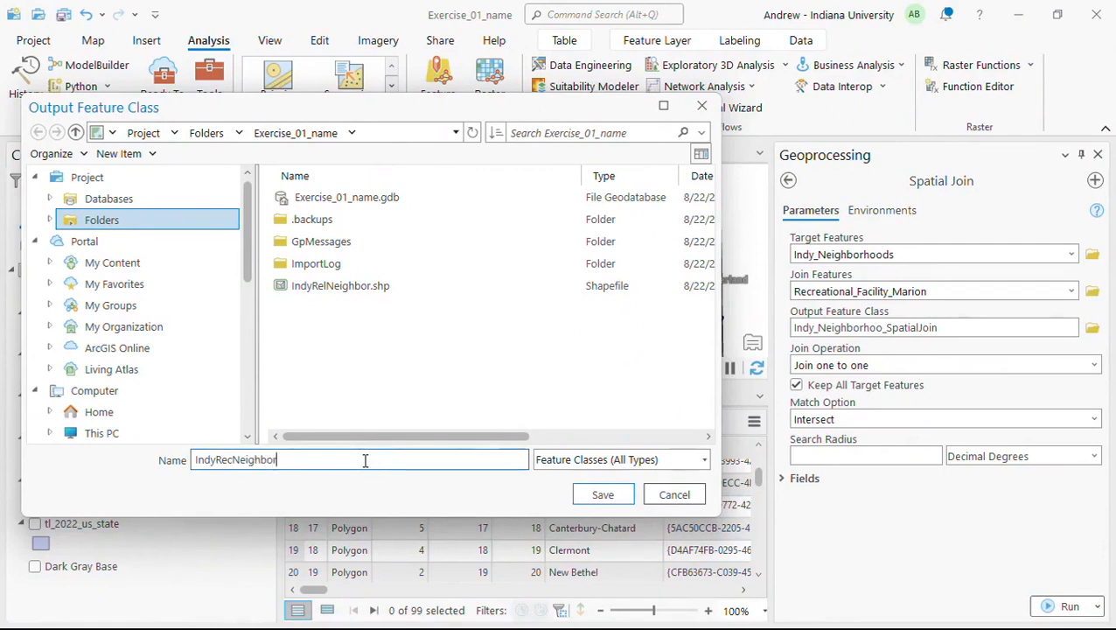
{"action": "left_click", "coordinate": [605, 495]}
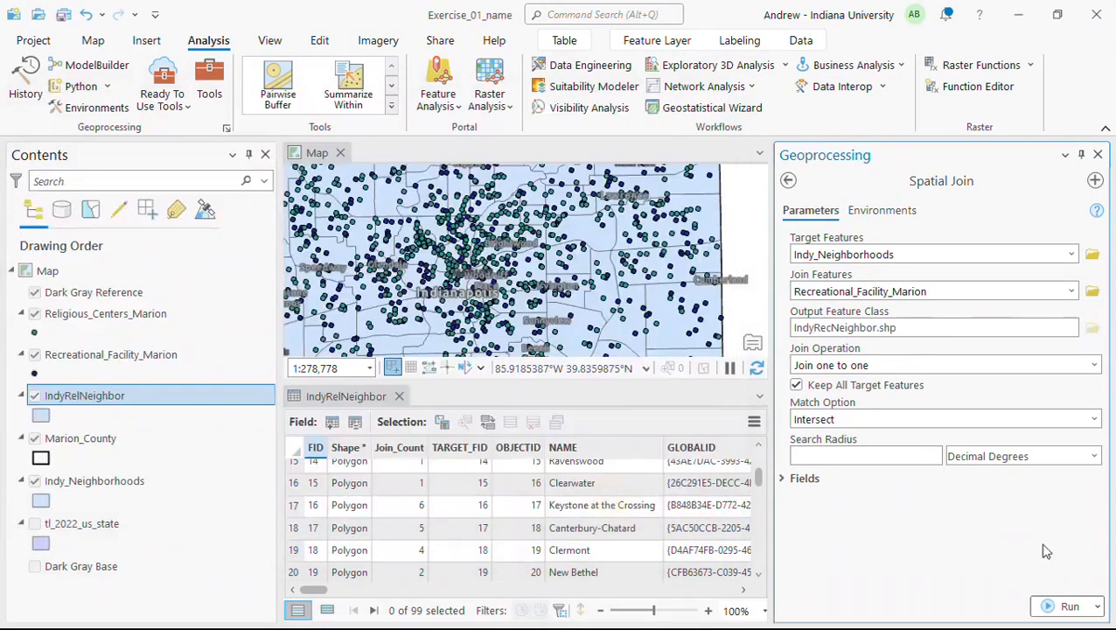
{"action": "left_click", "coordinate": [1068, 608]}
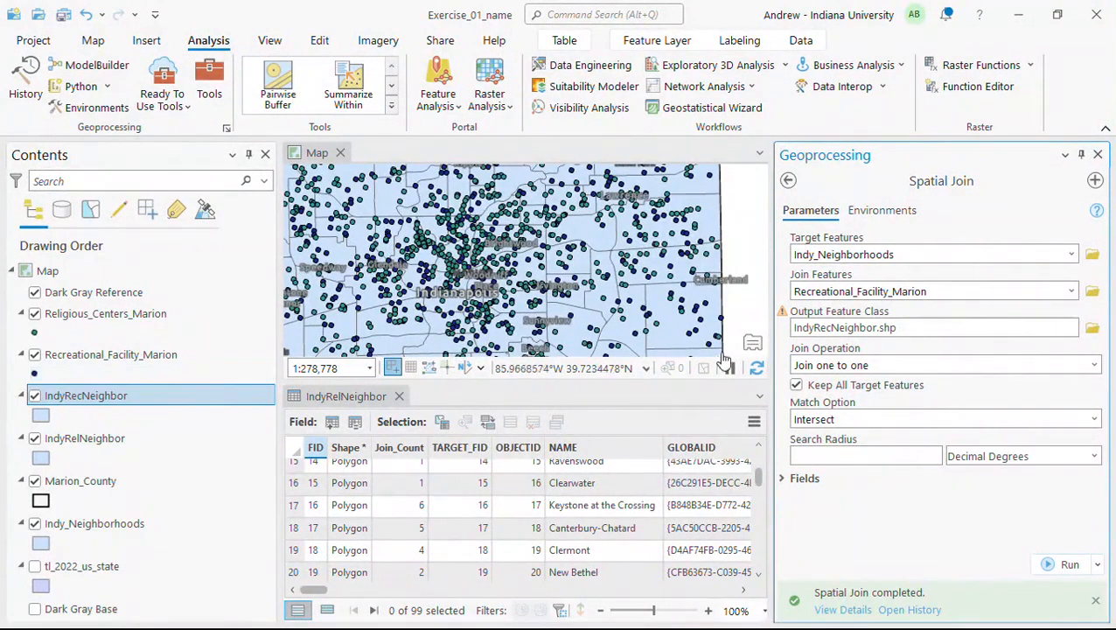
Close the geoprocessing tool and IndyRelNeighbor table, and hide the IndyRelNeighbor, Recreational_Facility_Marion and Religious_Centers_Marion layers.
{"action": "left_click", "coordinate": [1097, 154]}
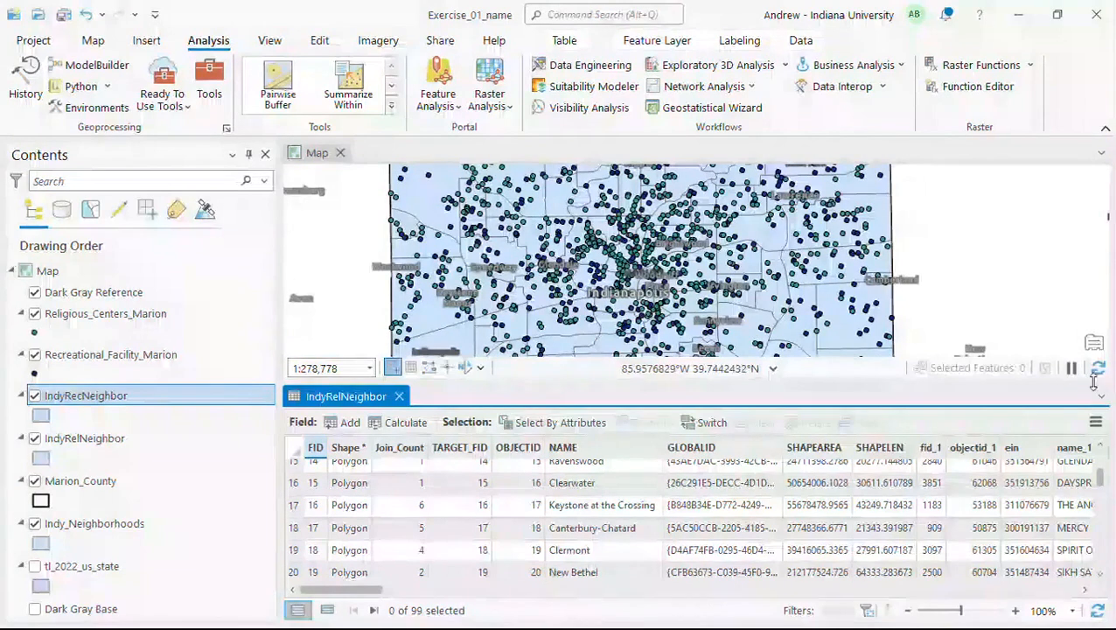
{"action": "left_click", "coordinate": [399, 396]}
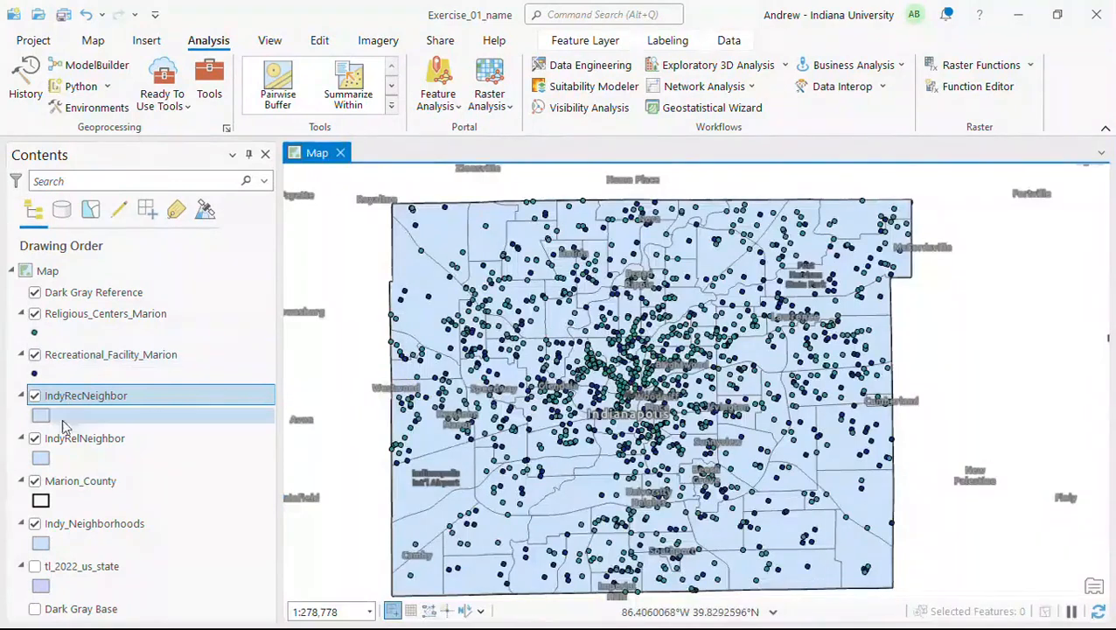
{"action": "left_click", "coordinate": [35, 439]}
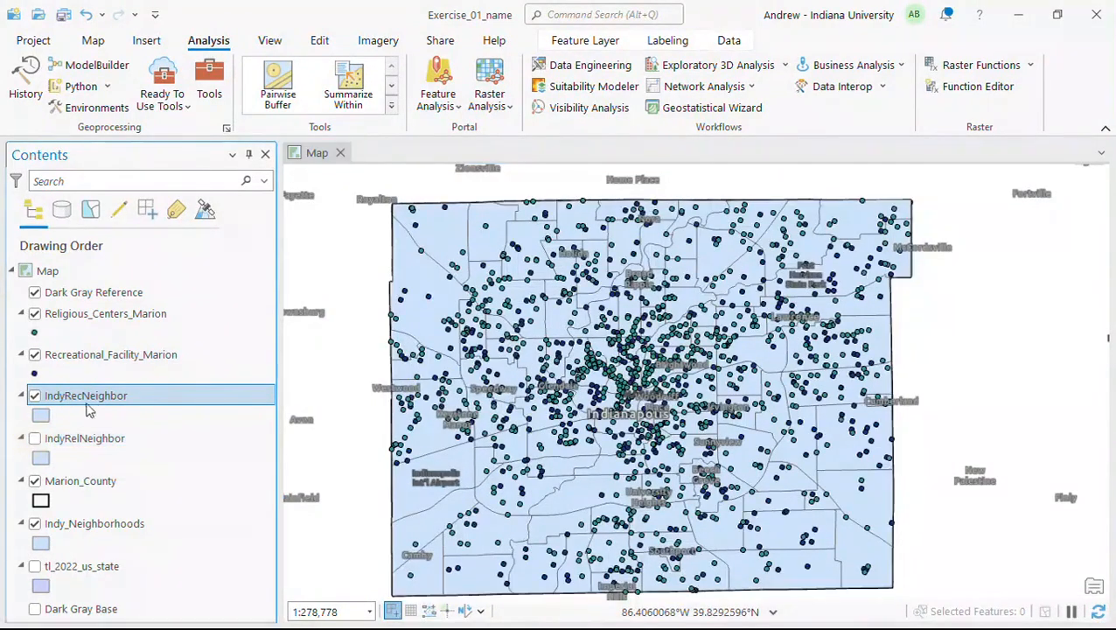
{"action": "left_click", "coordinate": [35, 355]}
{"action": "left_click", "coordinate": [35, 313]}
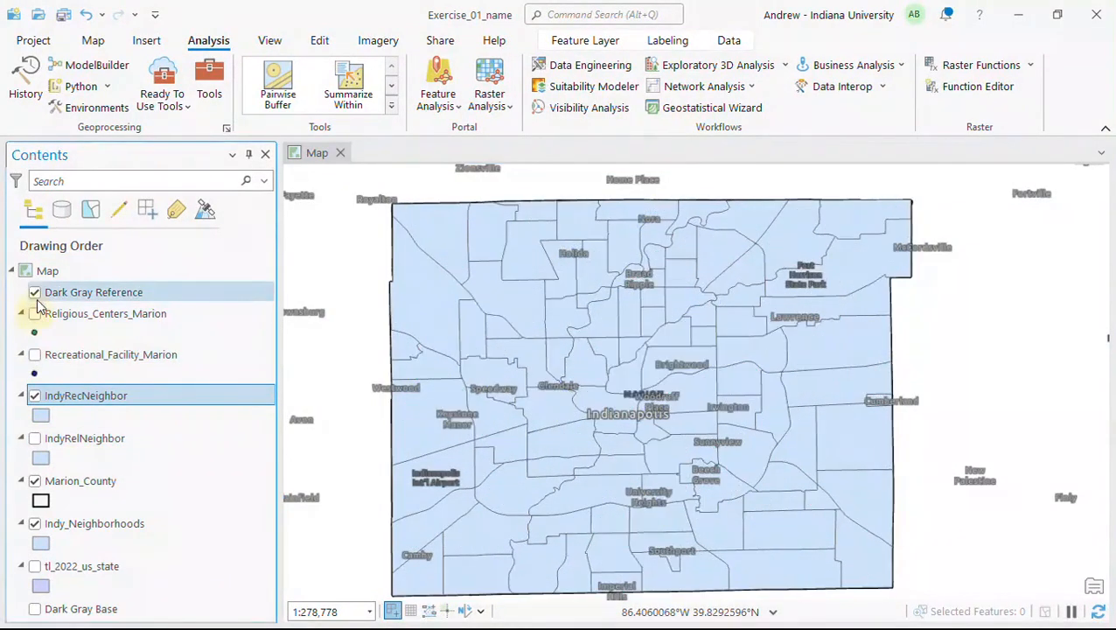
Open the IndyRecNeighbor attribute table, examine the Join_Count values per neighborhood, and close the table.
{"action": "right_click", "coordinate": [99, 400]}
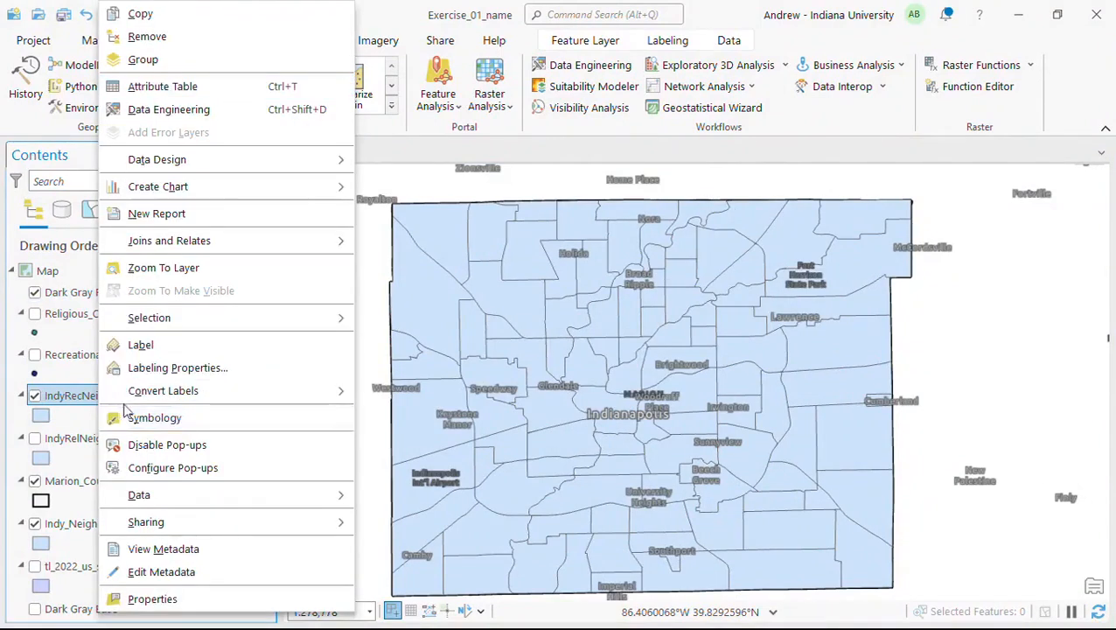
{"action": "left_click", "coordinate": [201, 91]}
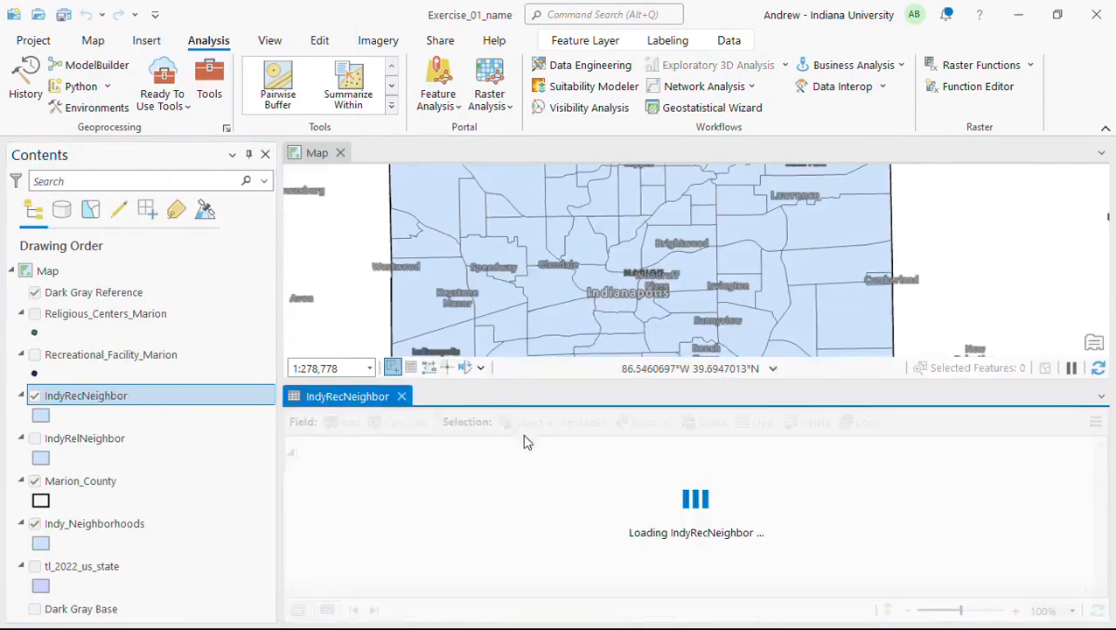
{"action": "scroll", "coordinate": [404, 538], "scroll_direction": "down", "scroll_amount": 4}
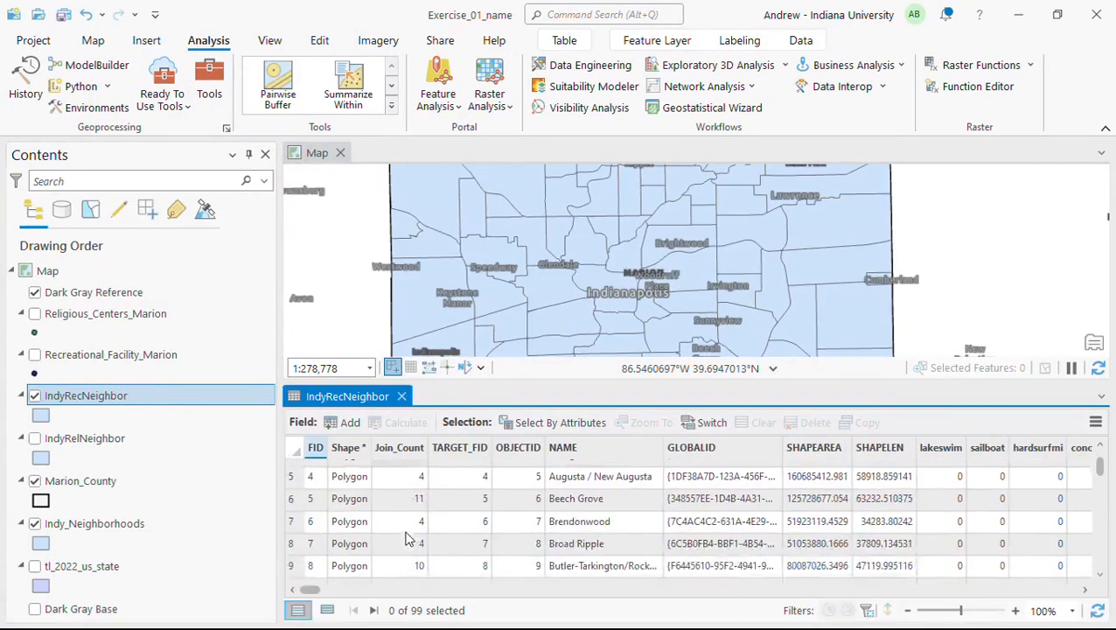
{"action": "scroll", "coordinate": [404, 531], "scroll_direction": "up", "scroll_amount": 4}
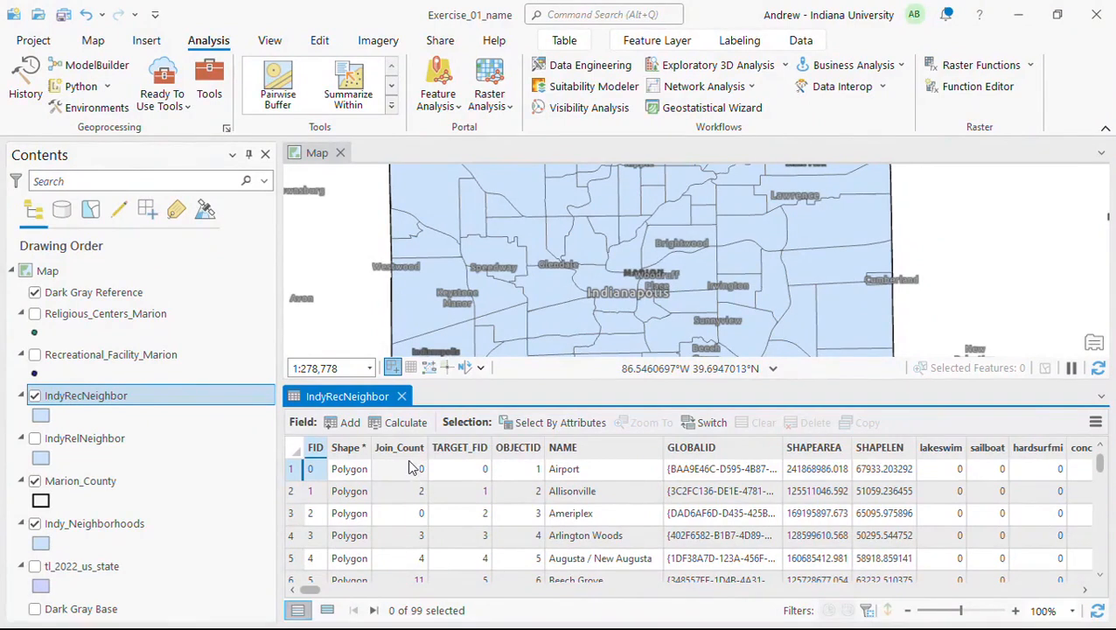
{"action": "left_click", "coordinate": [401, 397]}
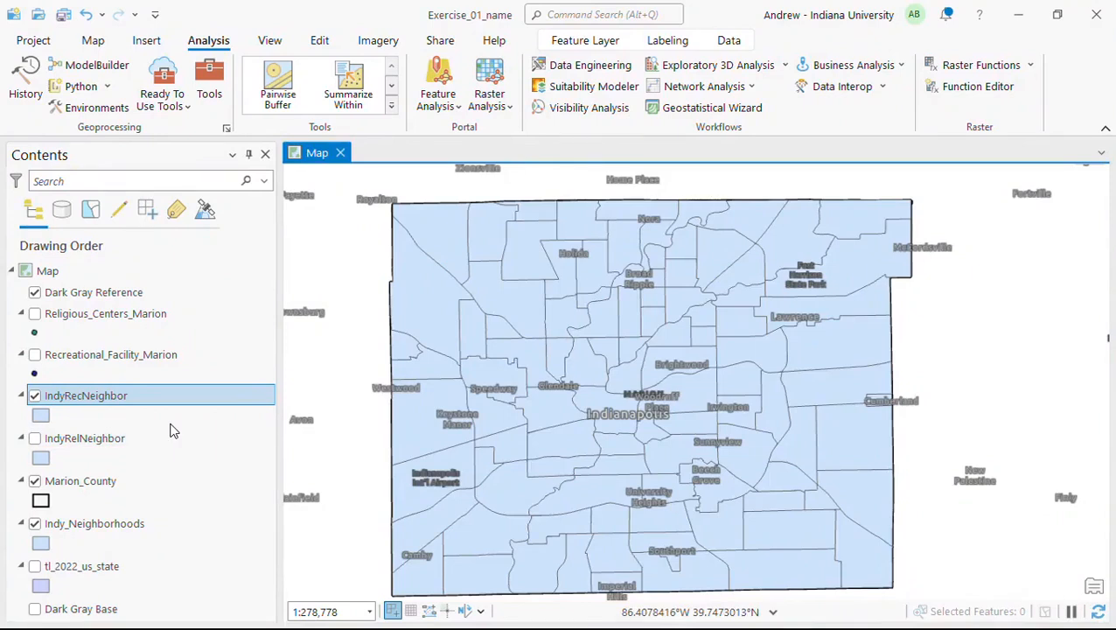
Change the primary symbology of the IndyRecNeighbor layer to Graduated Colors.
{"action": "right_click", "coordinate": [90, 400]}
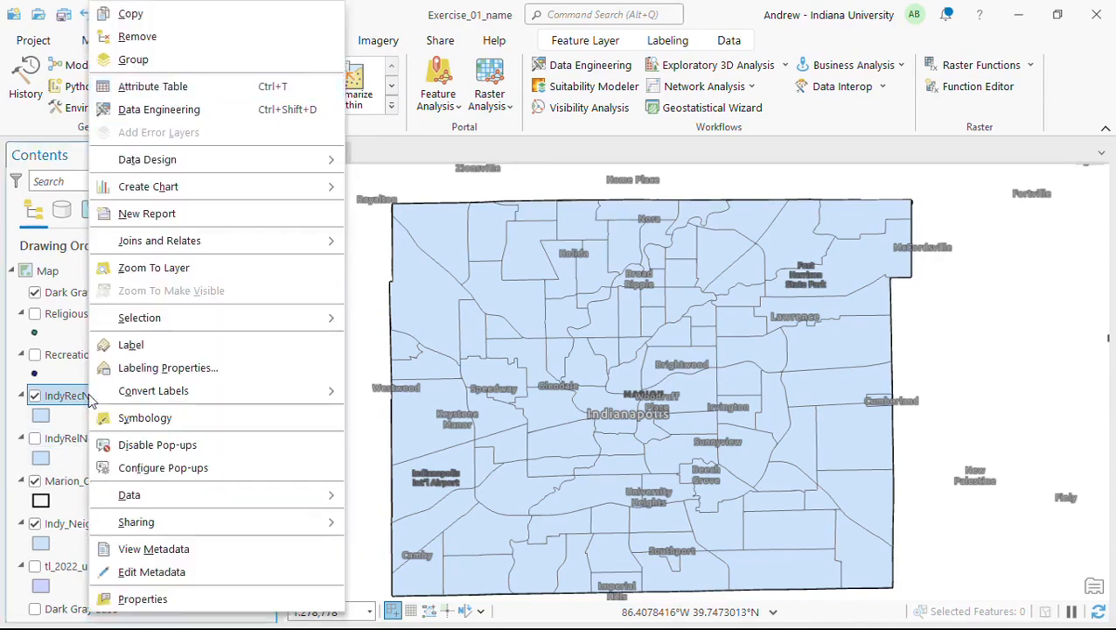
{"action": "left_click", "coordinate": [135, 421]}
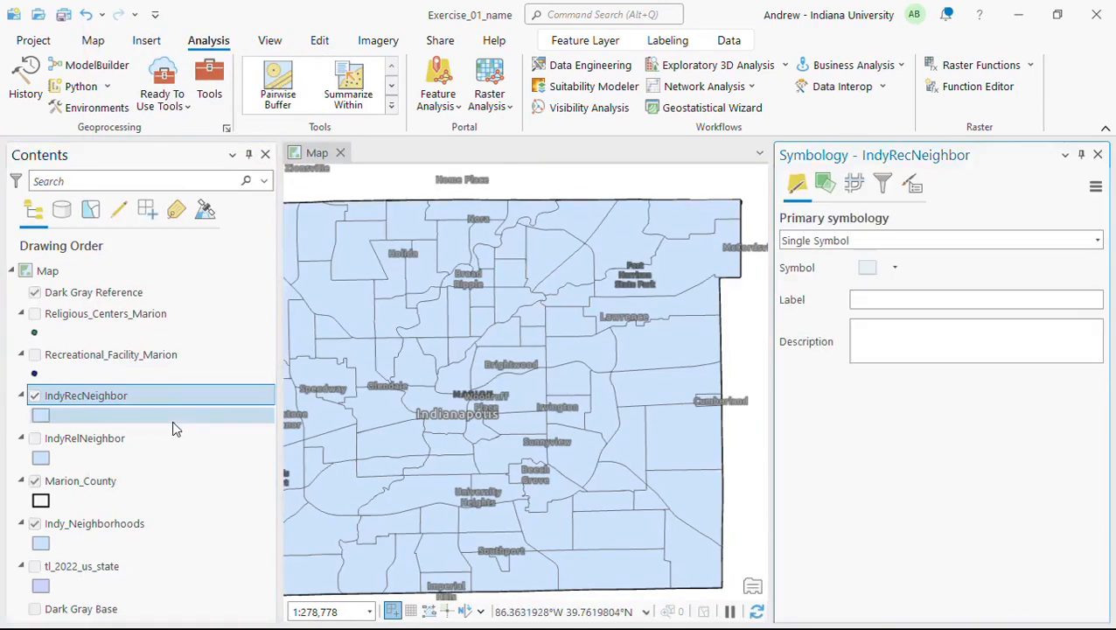
{"action": "left_click", "coordinate": [882, 243]}
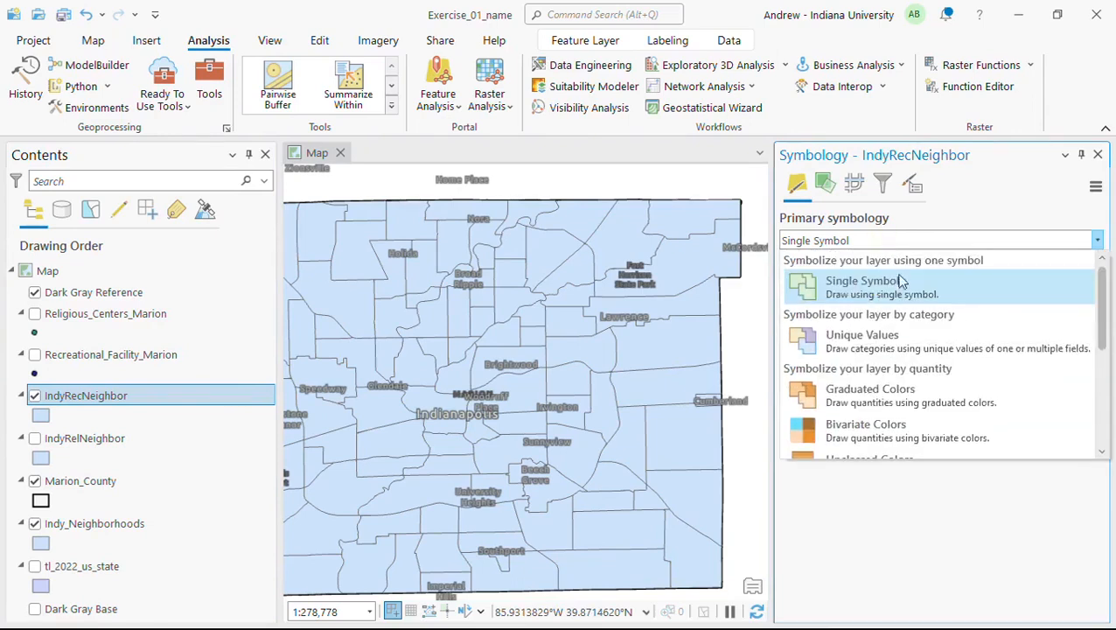
{"action": "left_click", "coordinate": [870, 245]}
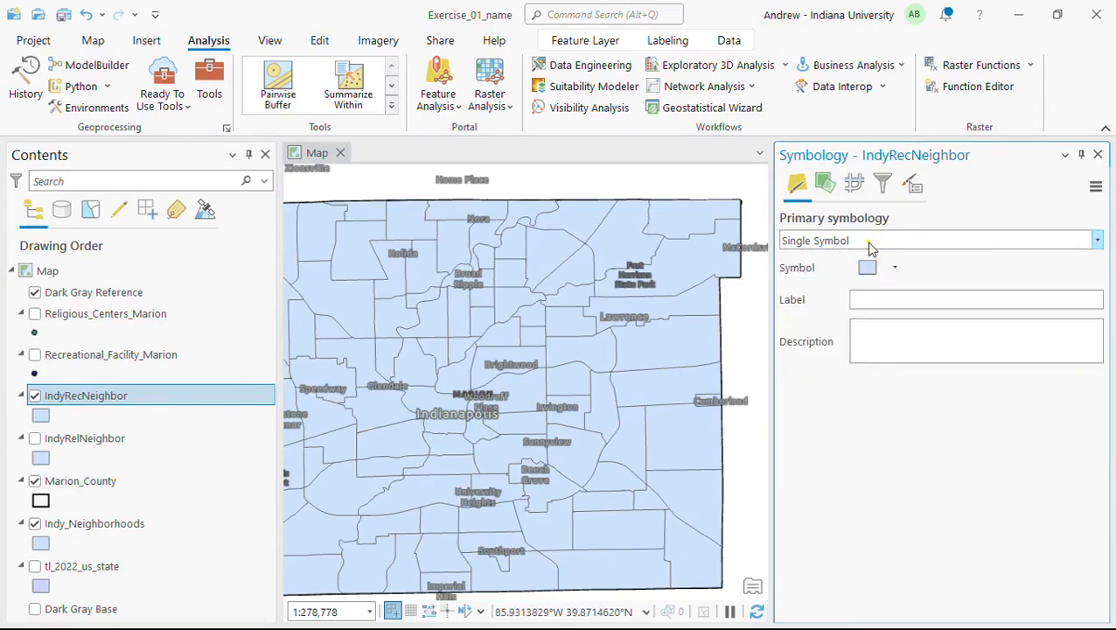
{"action": "left_click", "coordinate": [938, 247]}
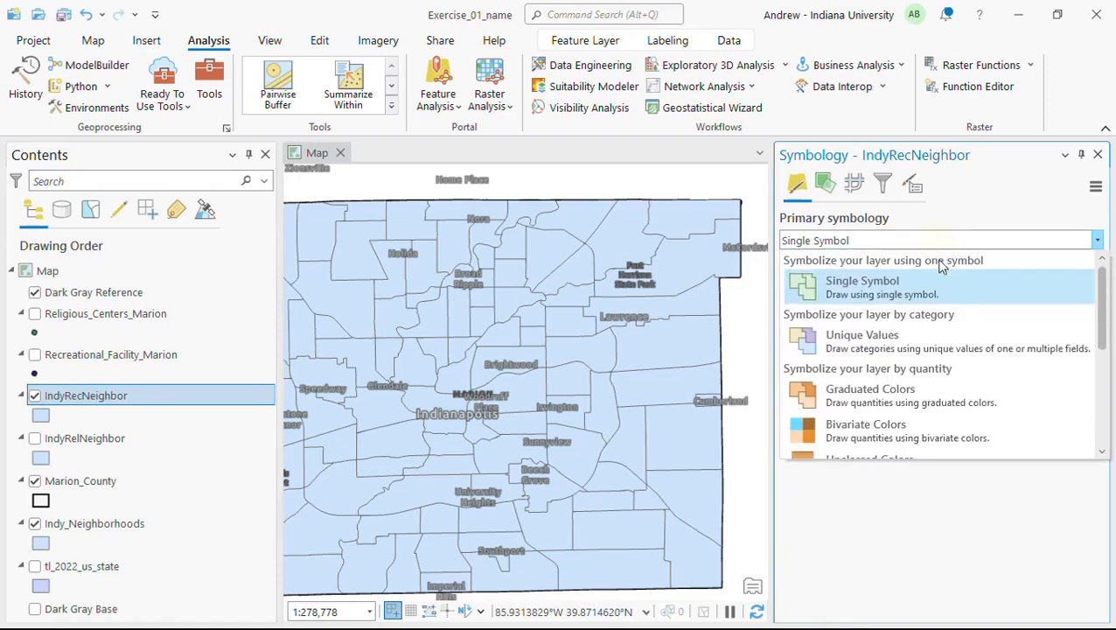
{"action": "left_click", "coordinate": [895, 398]}
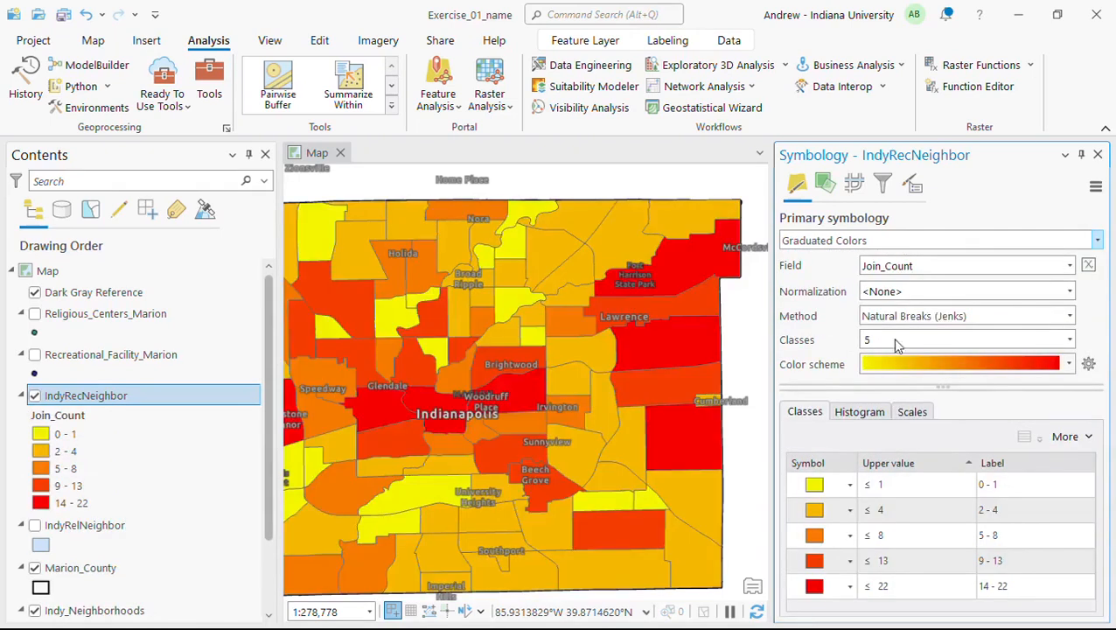
Select Join_Count as the field that drives the graduated colors of IndyRecNeighbor.
{"action": "left_click", "coordinate": [1085, 267]}
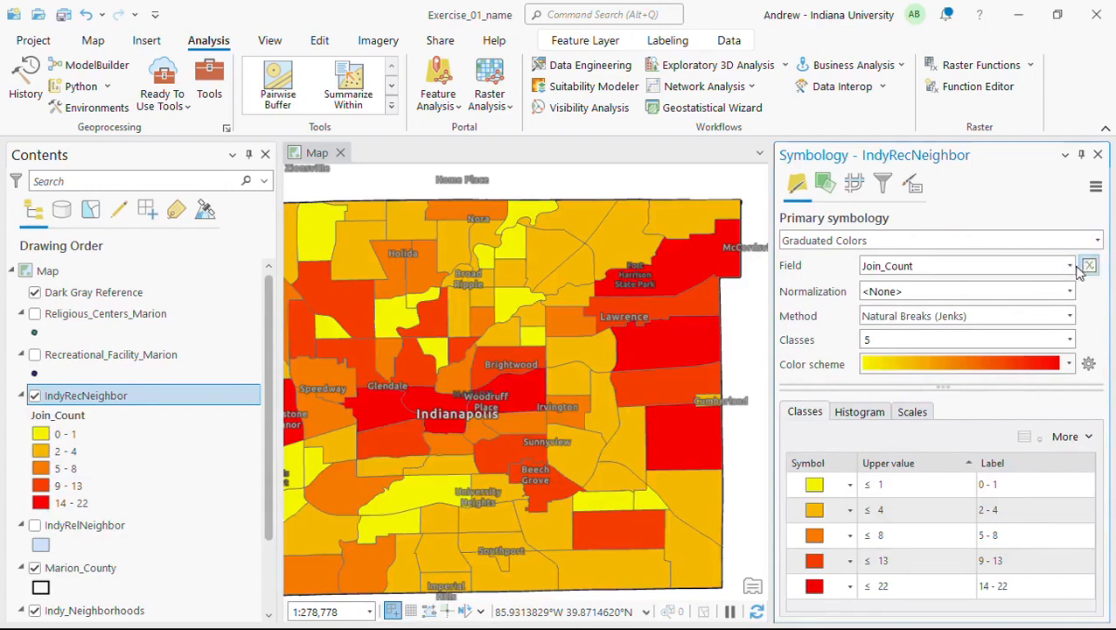
{"action": "left_click", "coordinate": [714, 84]}
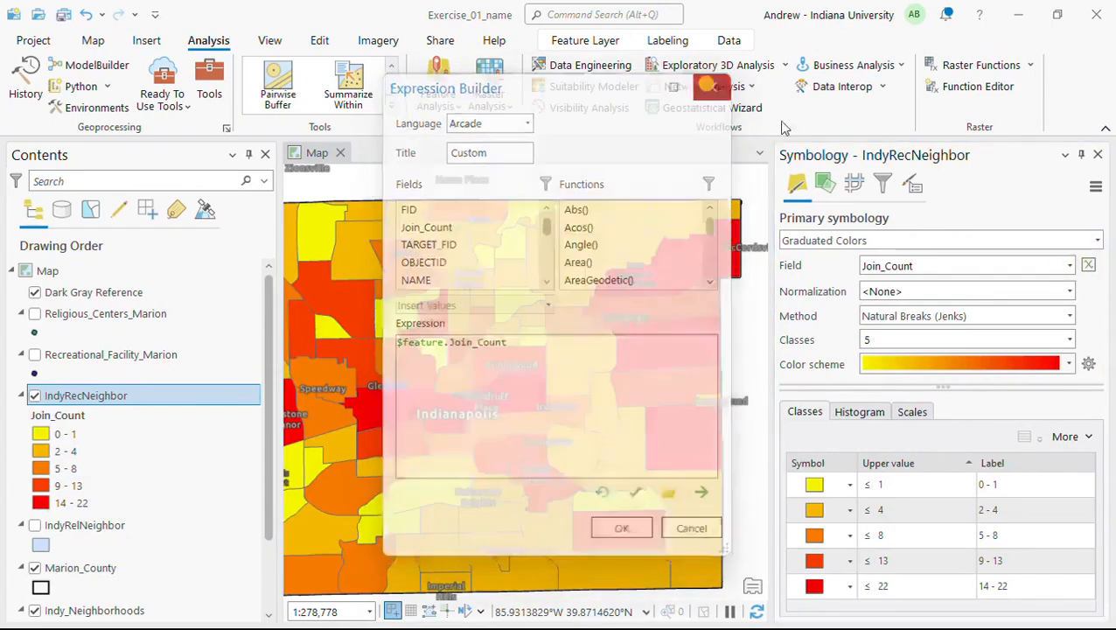
{"action": "left_click", "coordinate": [1069, 268]}
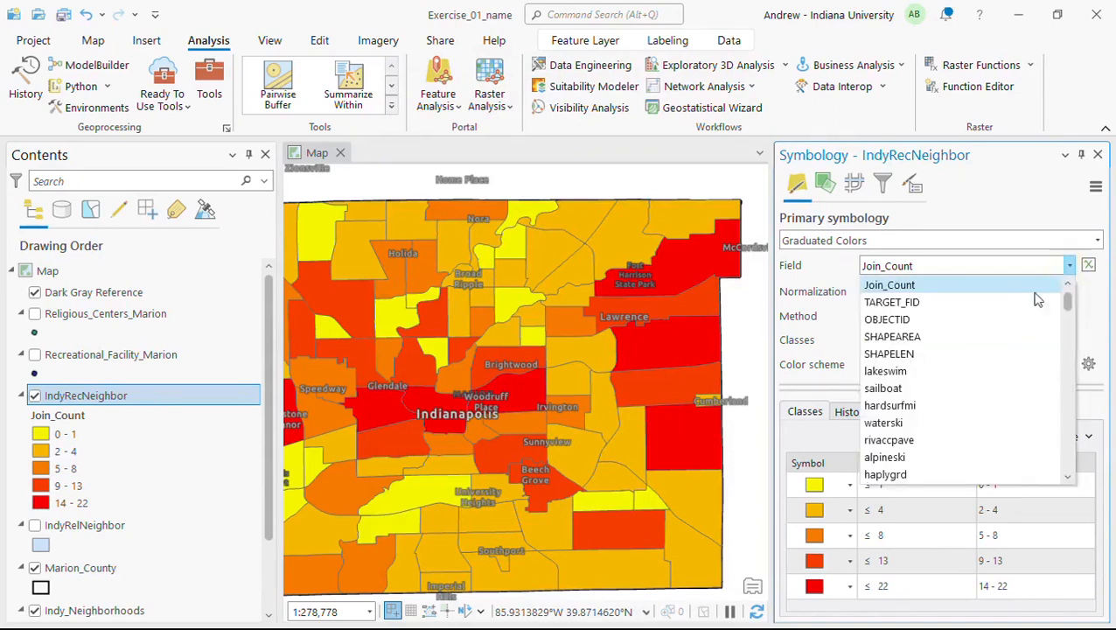
{"action": "left_click", "coordinate": [995, 291]}
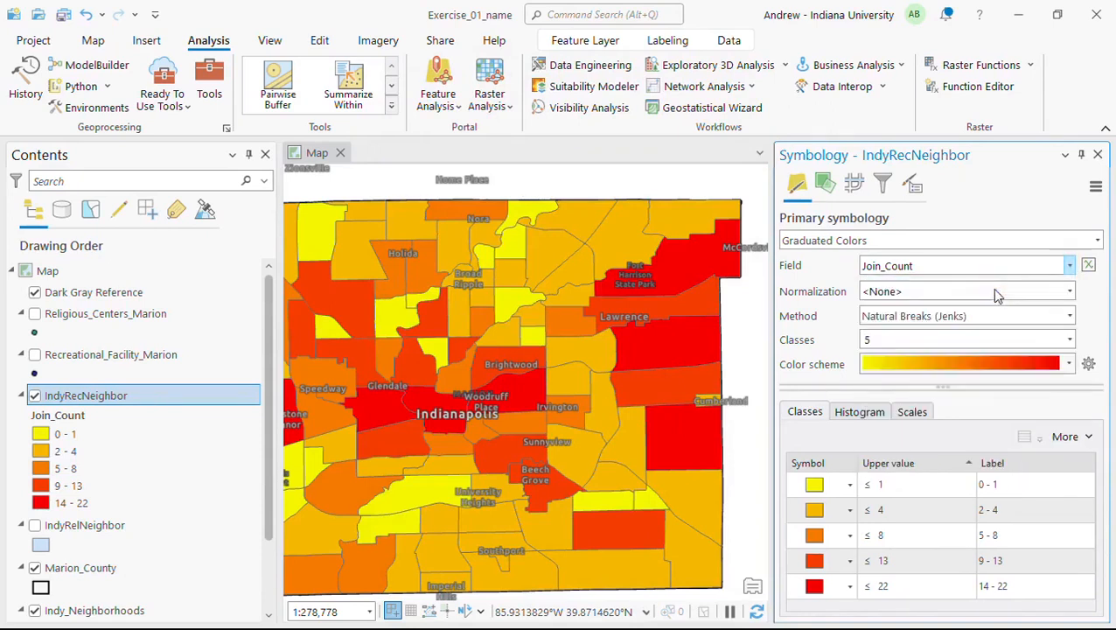
Apply the black-to-white color scheme to IndyRecNeighbor, and replace it with the White to Black scheme.
{"action": "left_click", "coordinate": [1068, 363]}
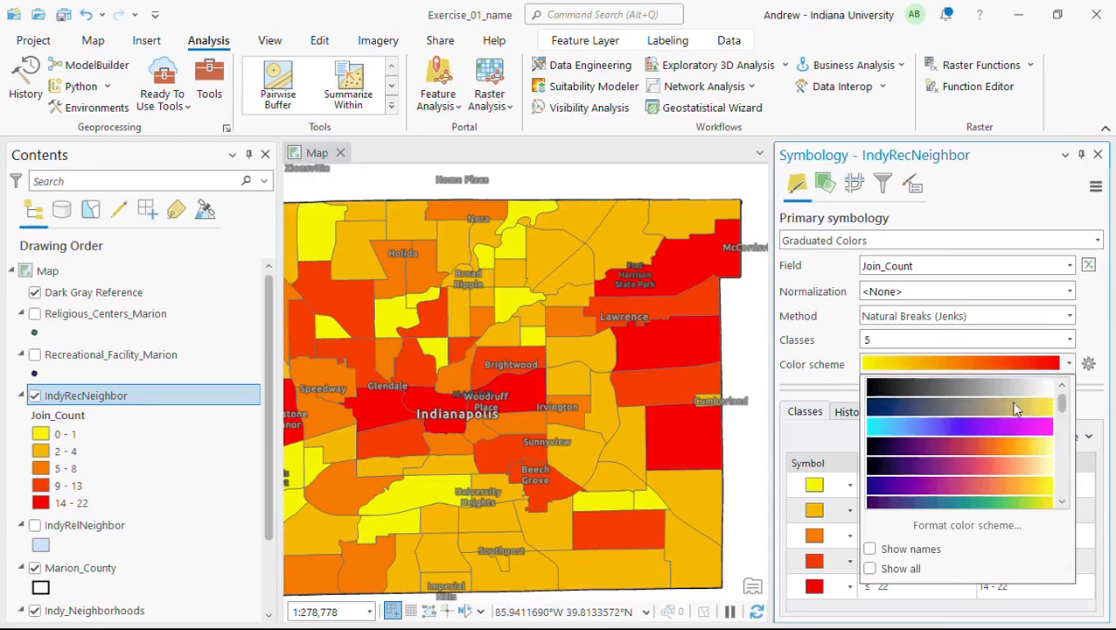
{"action": "left_click", "coordinate": [1022, 388]}
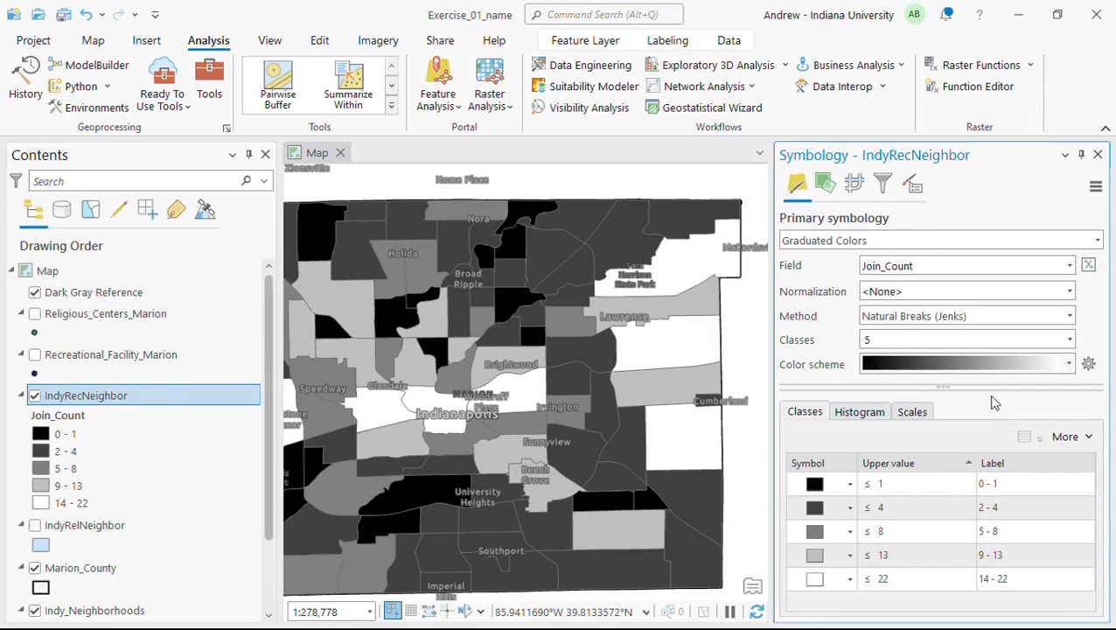
{"action": "left_click", "coordinate": [1068, 365]}
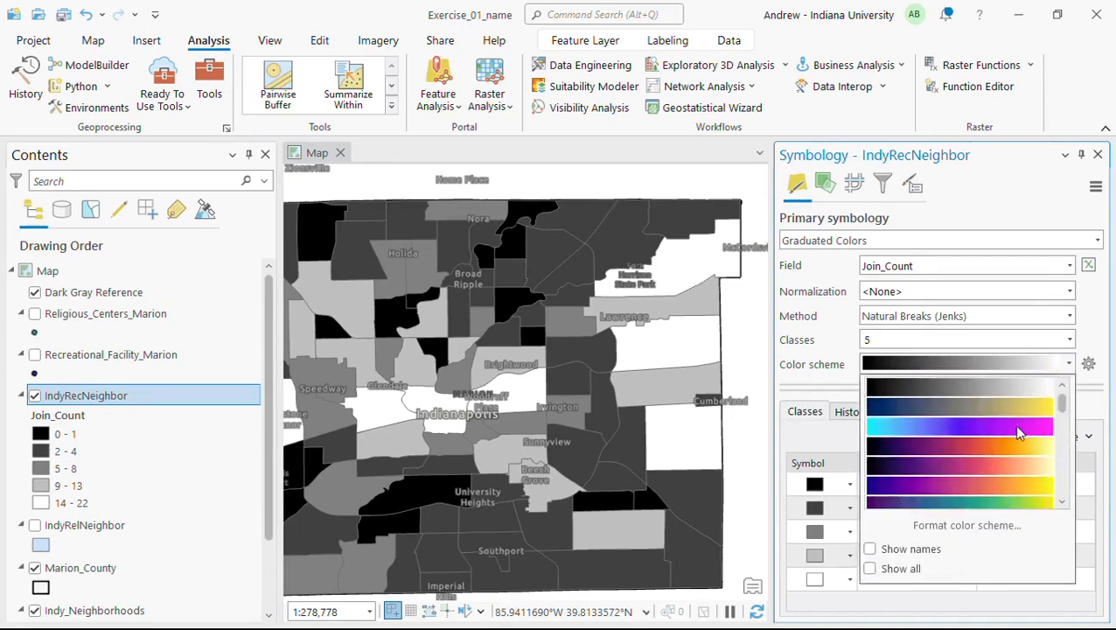
{"action": "scroll", "coordinate": [1014, 428], "scroll_direction": "down", "scroll_amount": 3}
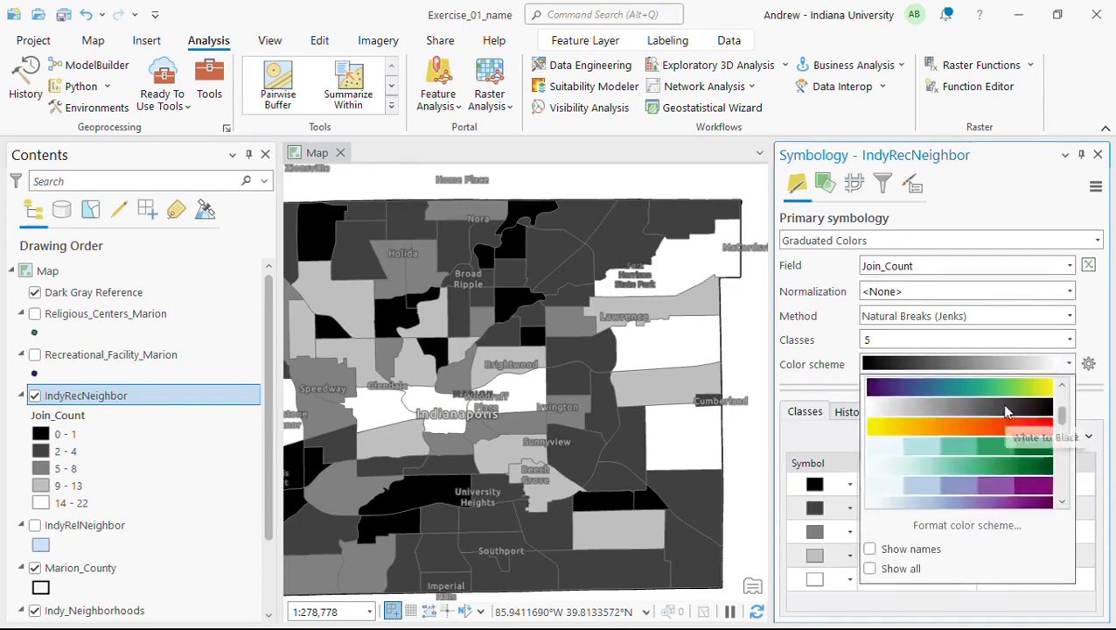
{"action": "left_click", "coordinate": [1006, 411]}
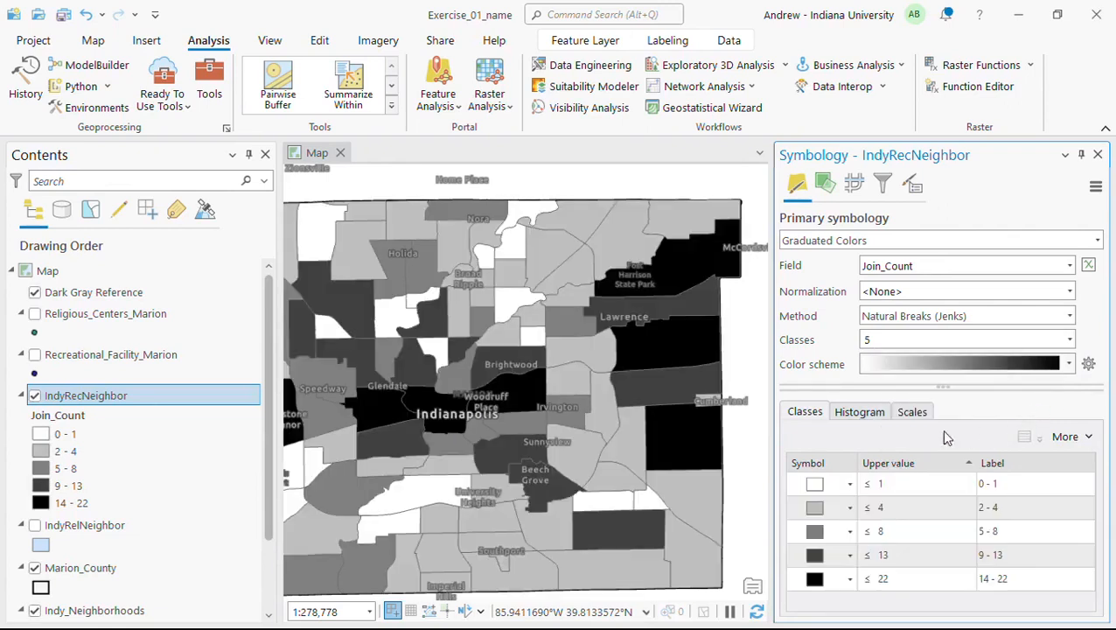
Set the IndyRecNeighbor classification to 10 classes and view the shading across all of Marion County.
{"action": "left_click", "coordinate": [1069, 342]}
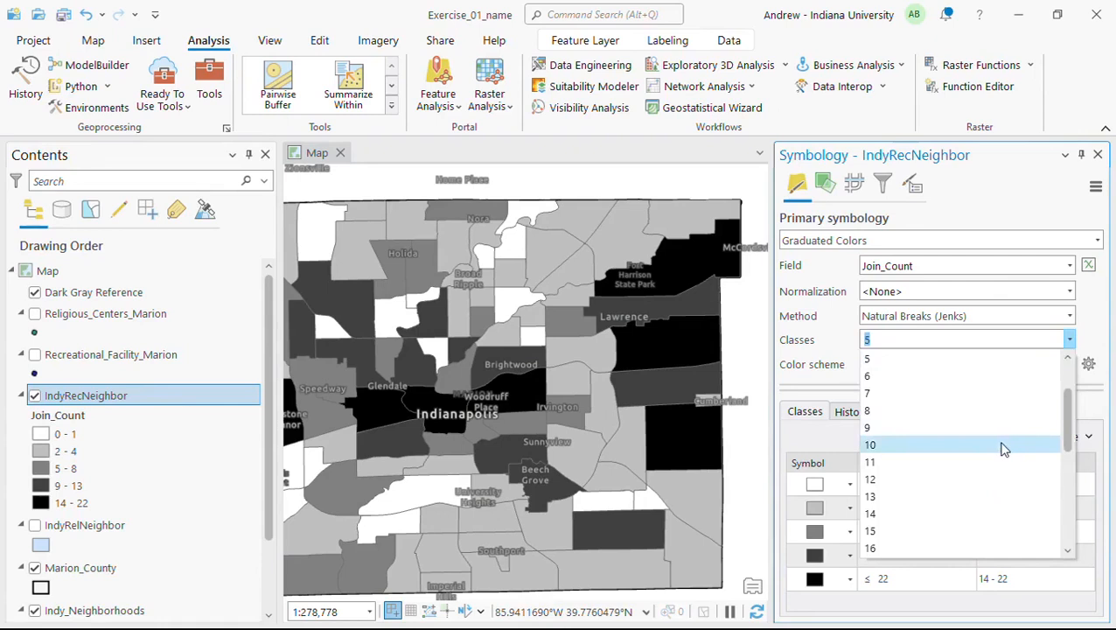
{"action": "left_click", "coordinate": [1004, 445]}
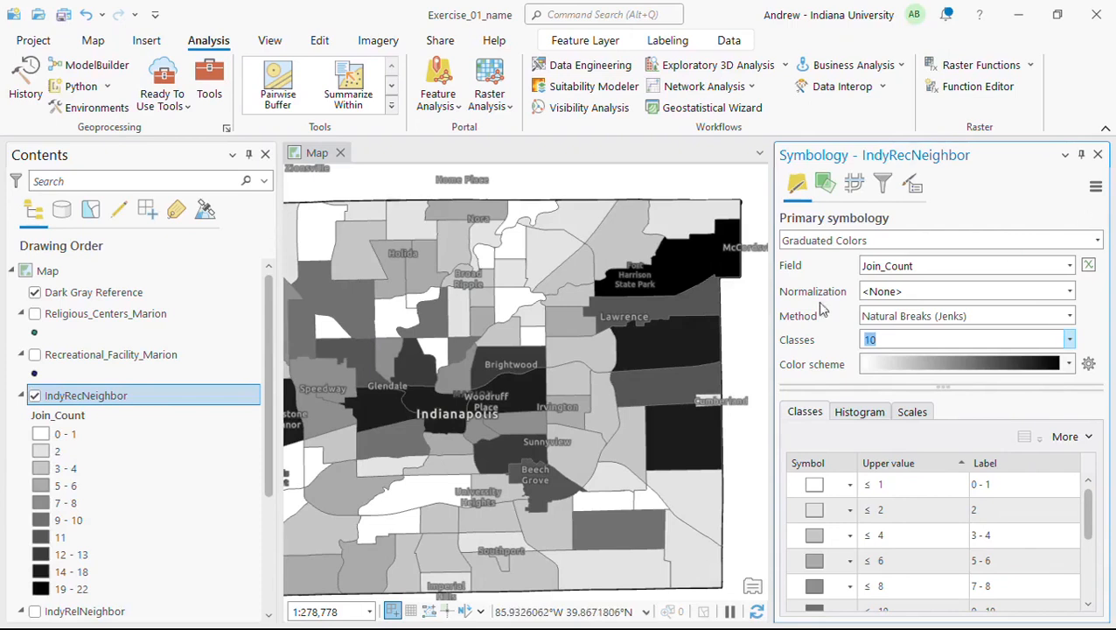
{"action": "left_click_drag", "start_coordinate": [468, 396], "coordinate": [517, 405]}
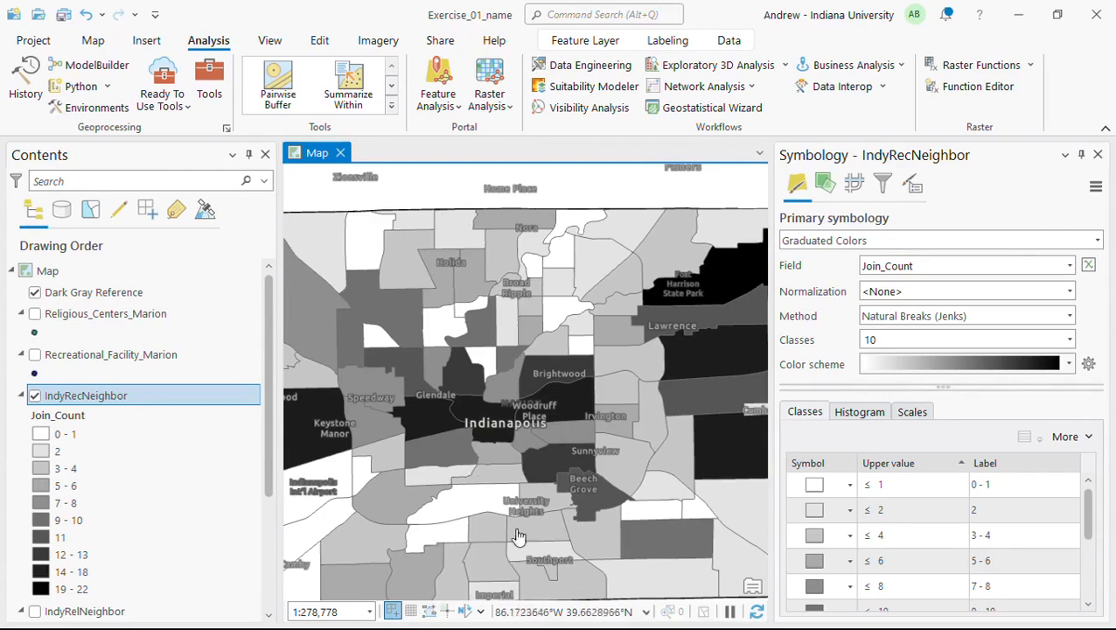
{"action": "scroll", "coordinate": [418, 516], "scroll_direction": "up", "scroll_amount": 2}
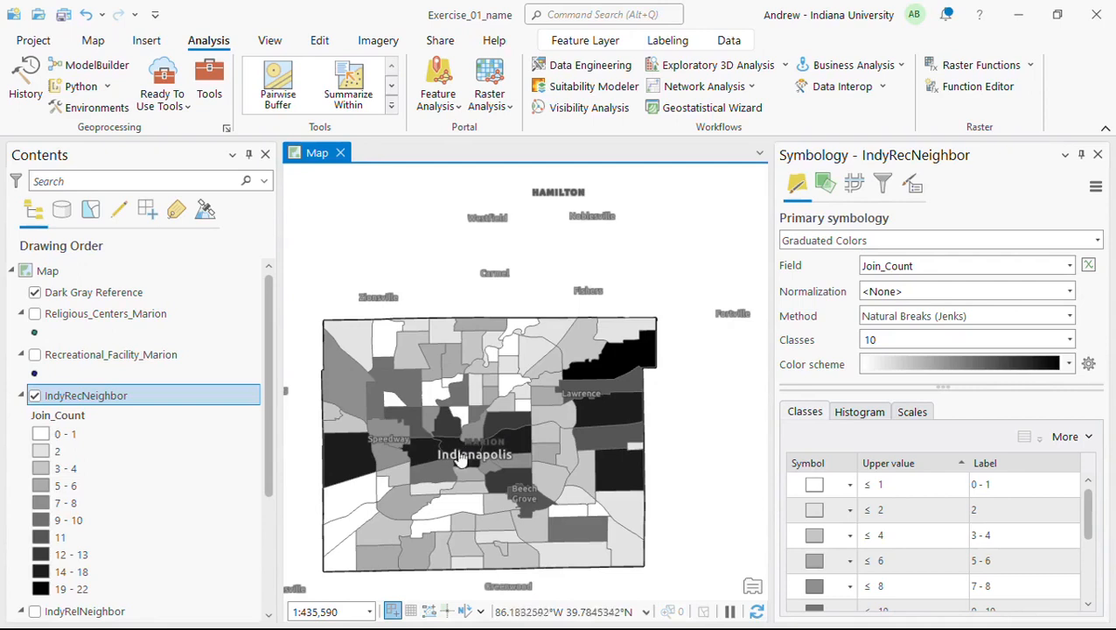
{"action": "left_click_drag", "start_coordinate": [463, 444], "coordinate": [513, 410]}
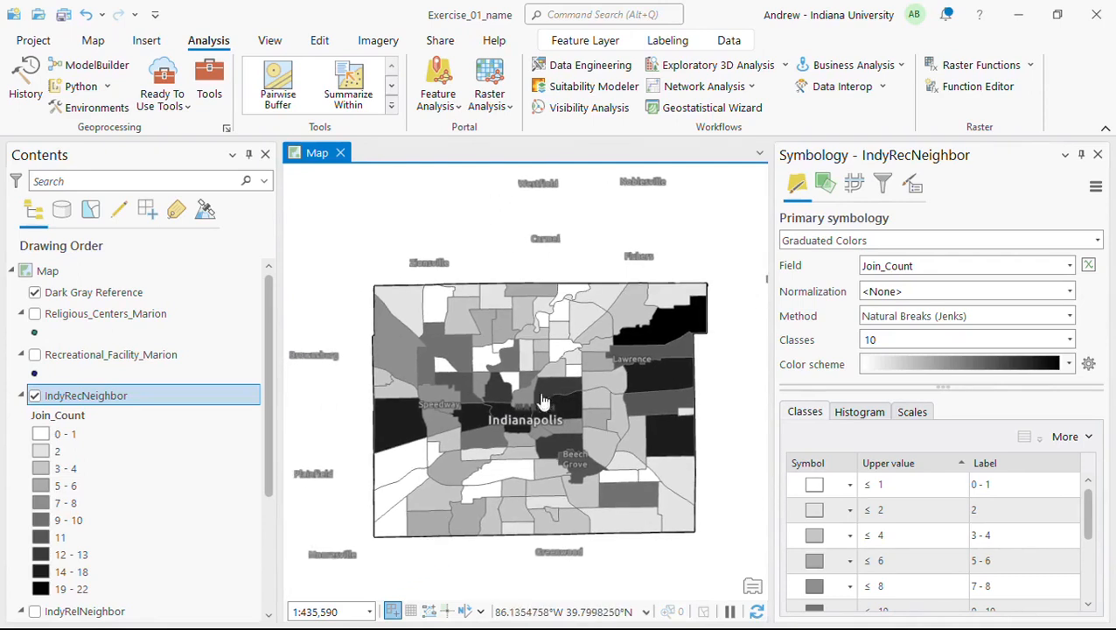
Apply the continuous white-to-blue-to-dark-purple color scheme to the IndyRecNeighbor graduated colors.
{"action": "left_click", "coordinate": [1072, 365]}
{"action": "left_click", "coordinate": [1069, 364]}
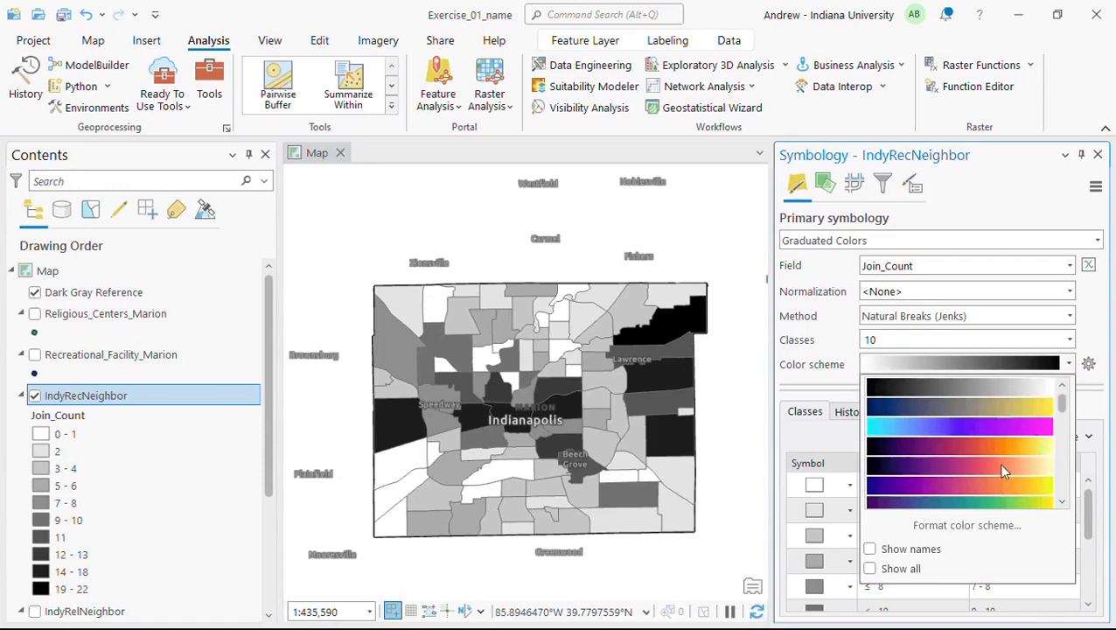
{"action": "scroll", "coordinate": [1003, 471], "scroll_direction": "down", "scroll_amount": 1}
{"action": "scroll", "coordinate": [1003, 471], "scroll_direction": "down", "scroll_amount": 1}
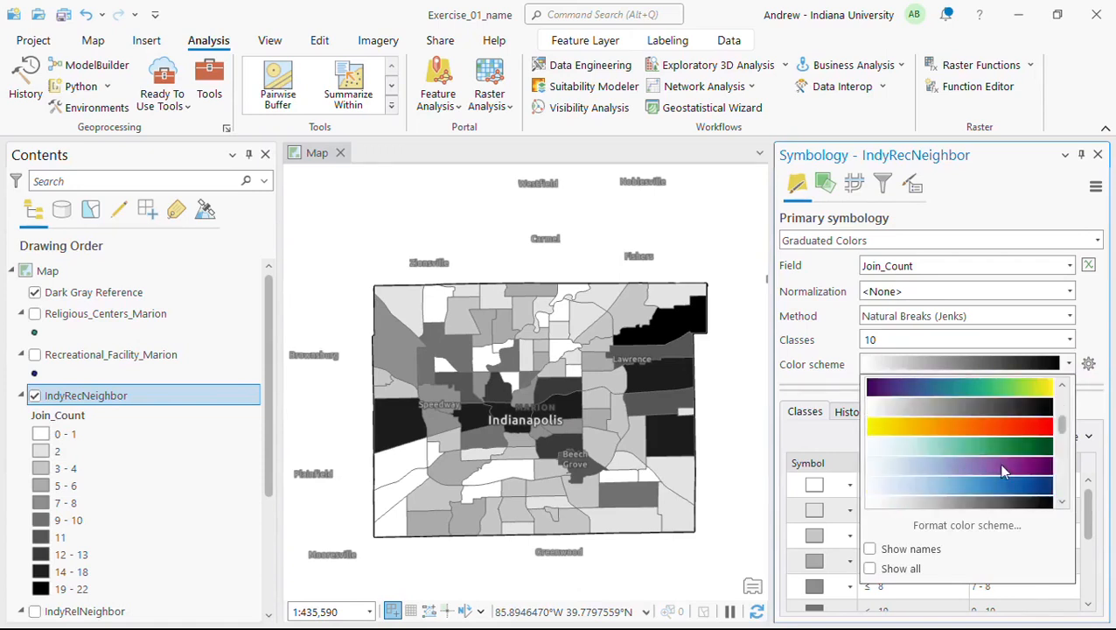
{"action": "left_click", "coordinate": [1003, 471]}
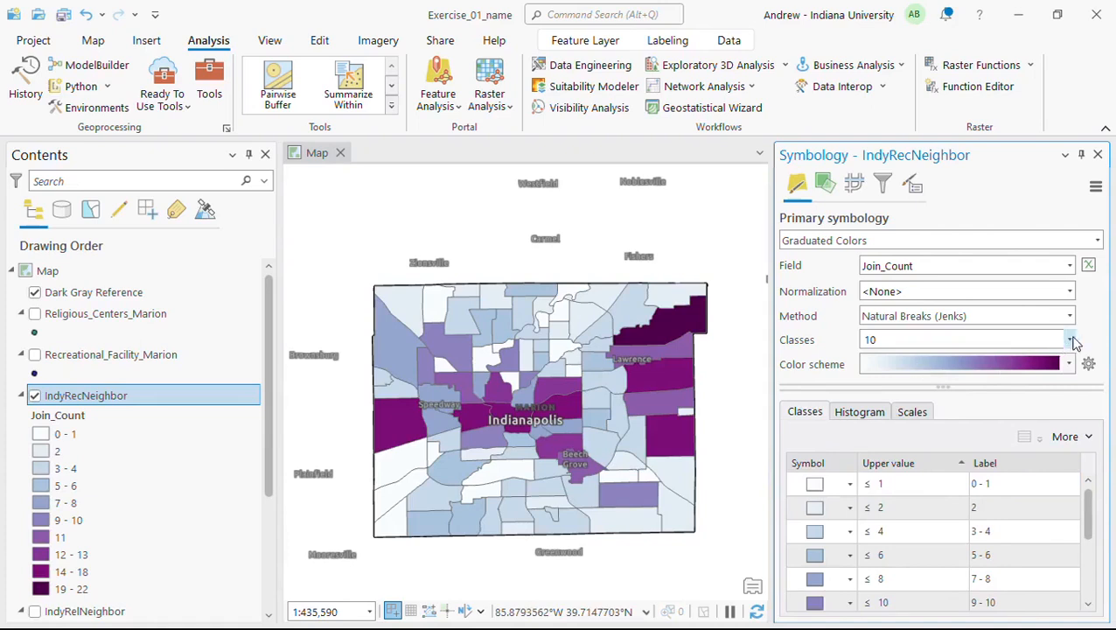
Set the number of IndyRecNeighbor graduated color classes to 18.
{"action": "left_click", "coordinate": [1075, 342]}
{"action": "scroll", "coordinate": [1018, 441], "scroll_direction": "down", "scroll_amount": 4}
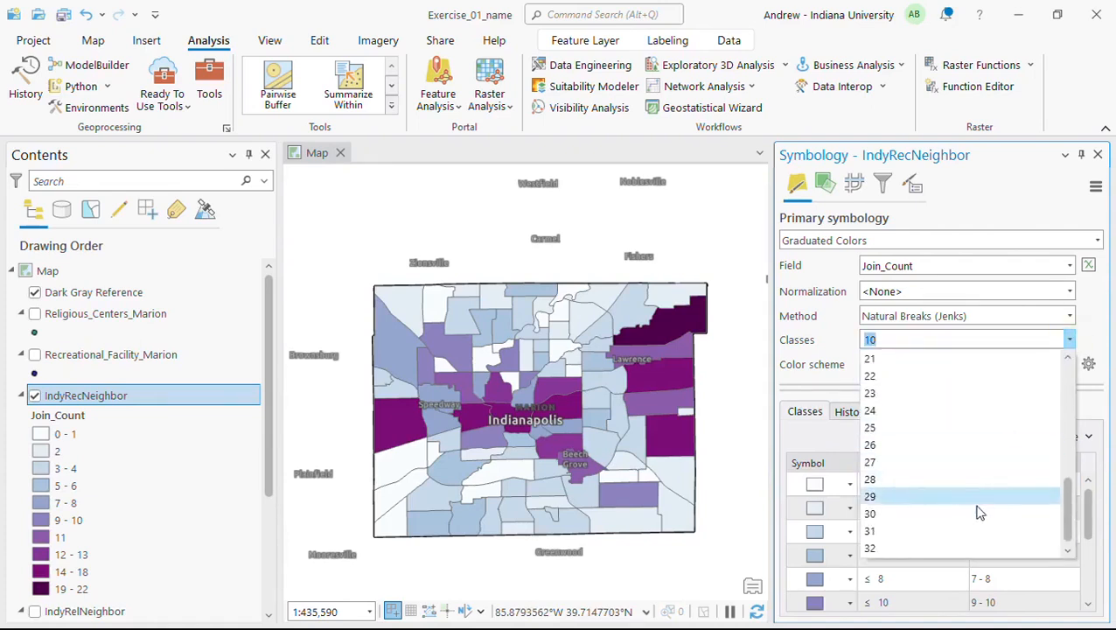
{"action": "scroll", "coordinate": [972, 514], "scroll_direction": "up", "scroll_amount": 4}
{"action": "scroll", "coordinate": [969, 512], "scroll_direction": "up", "scroll_amount": 2}
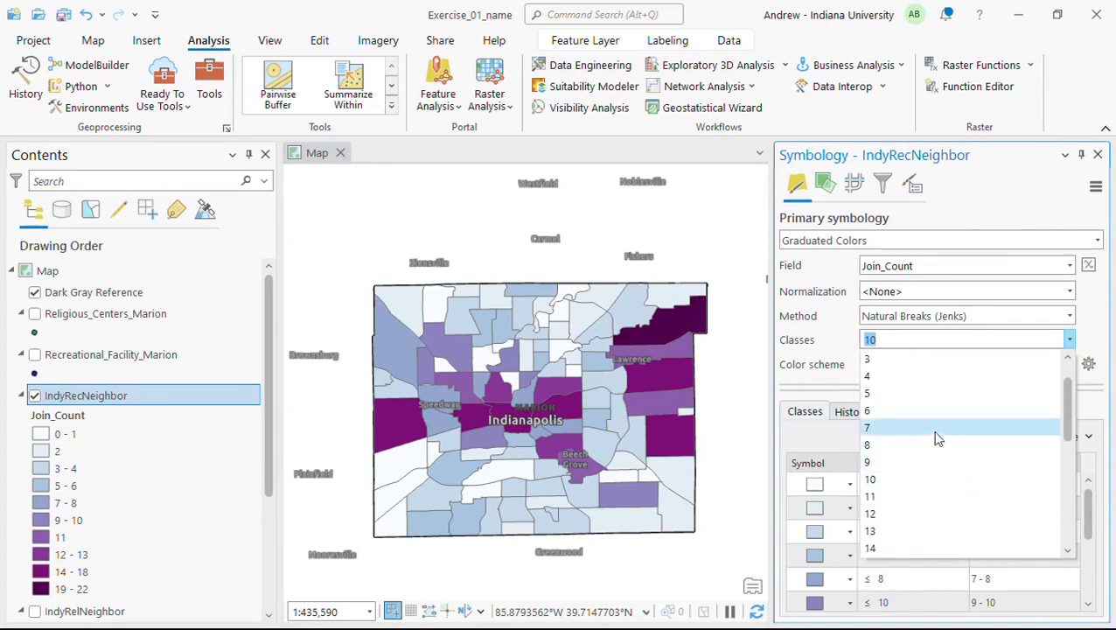
{"action": "scroll", "coordinate": [937, 429], "scroll_direction": "down", "scroll_amount": 2}
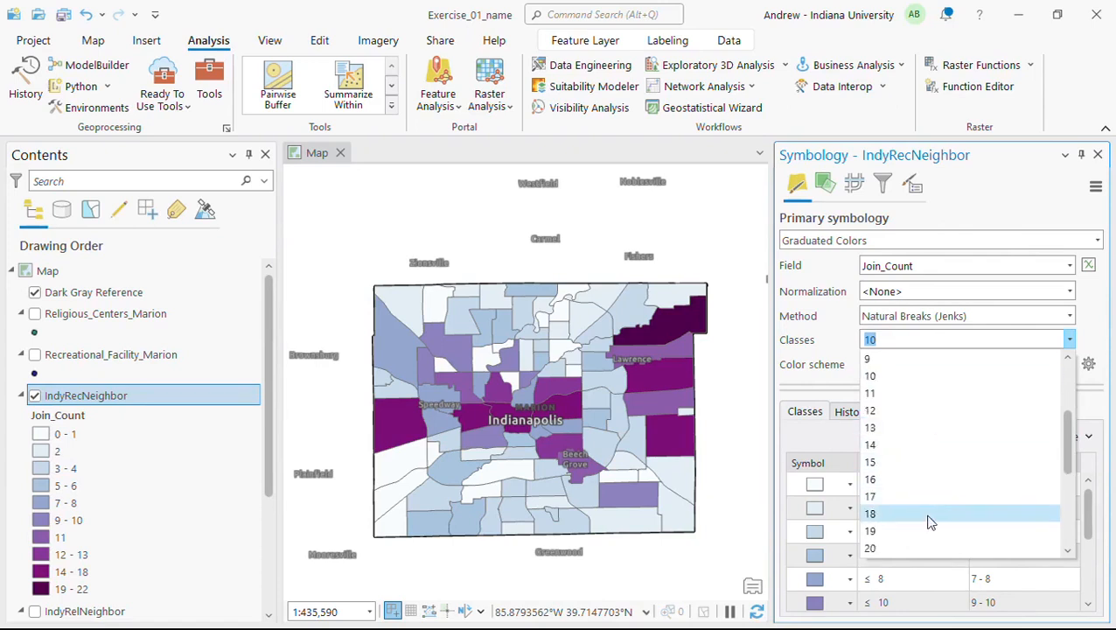
{"action": "scroll", "coordinate": [930, 551], "scroll_direction": "down", "scroll_amount": 4}
{"action": "left_click", "coordinate": [927, 547]}
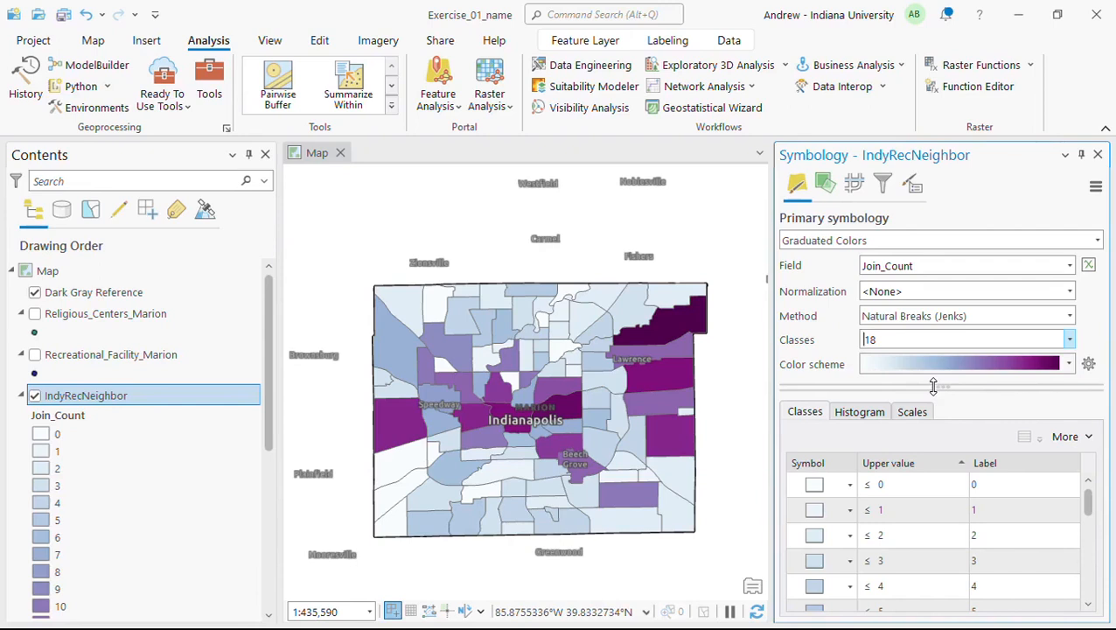
Set the number of IndyRecNeighbor graduated color classes to 7.
{"action": "left_click", "coordinate": [1068, 341]}
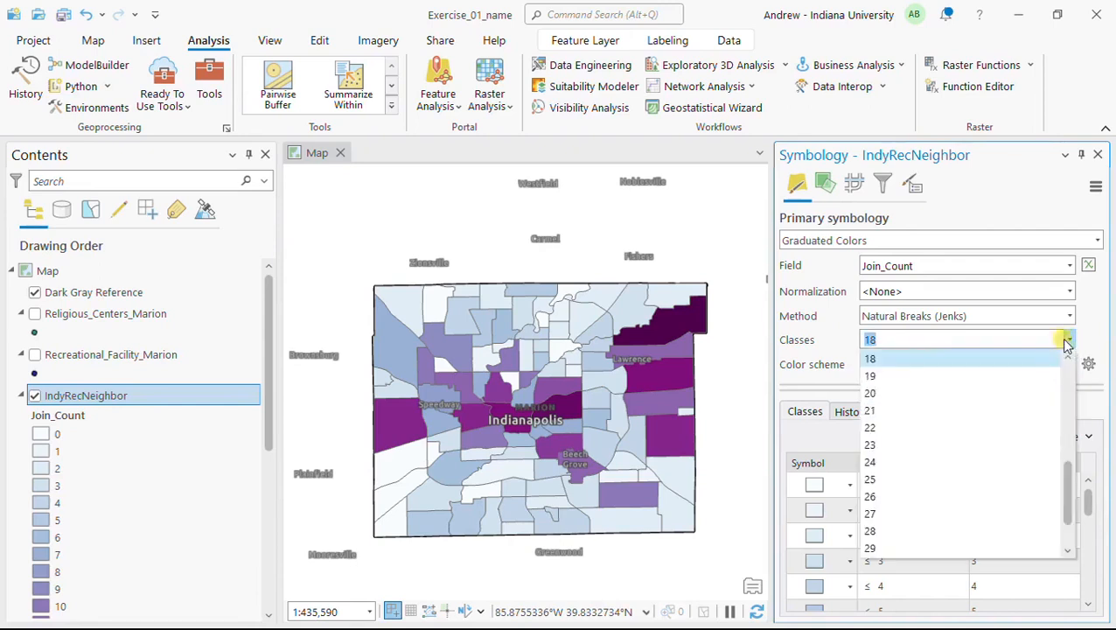
{"action": "scroll", "coordinate": [1018, 396], "scroll_direction": "up", "scroll_amount": 4}
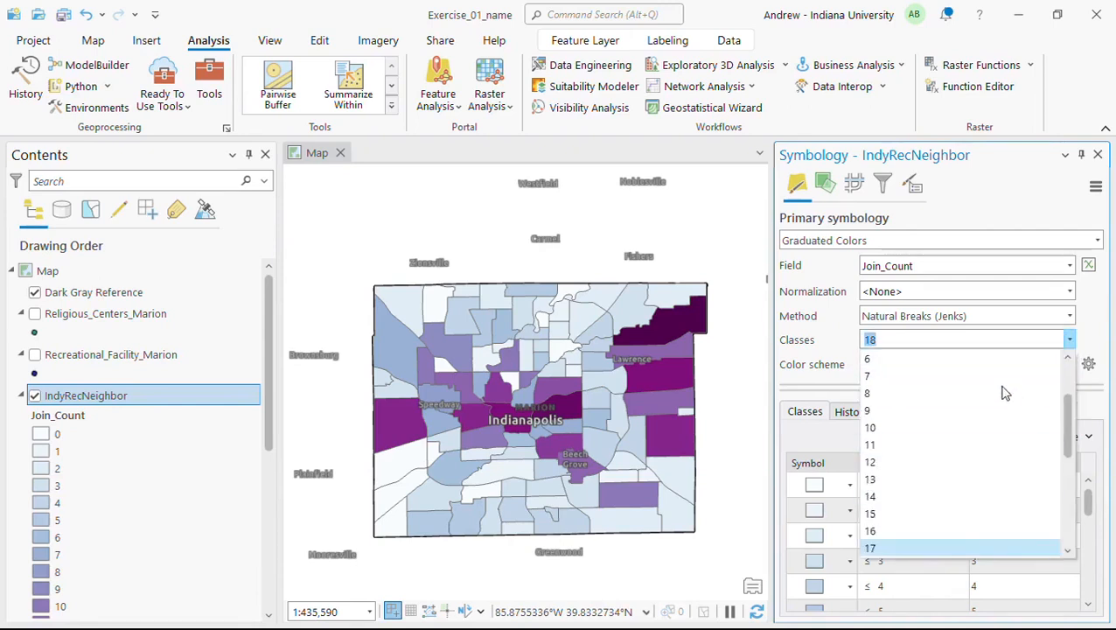
{"action": "left_click", "coordinate": [982, 372]}
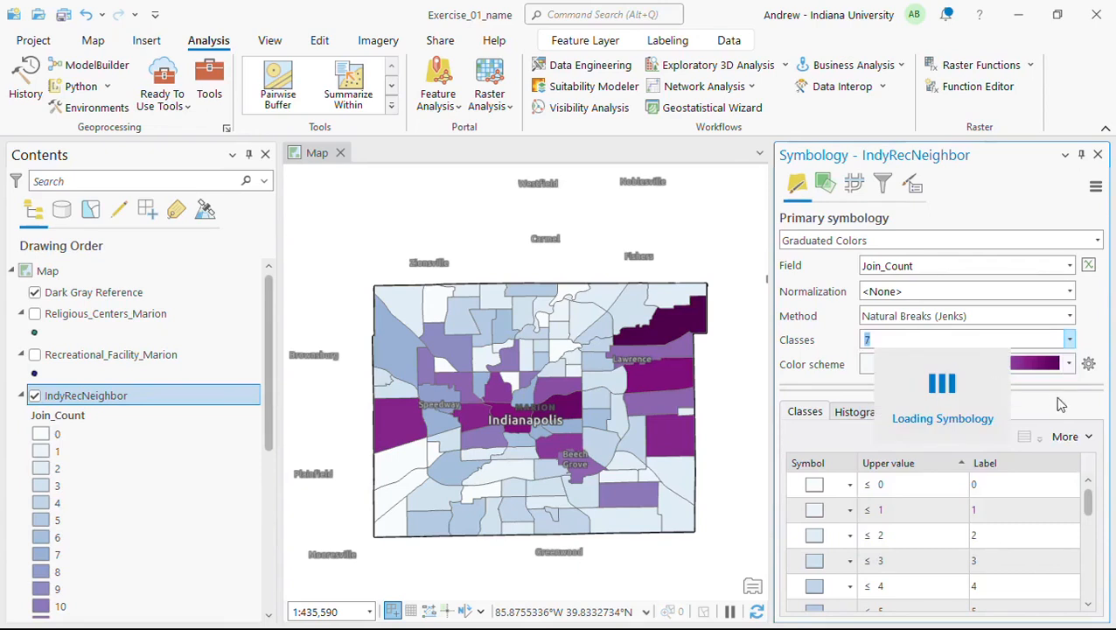
Hide the IndyRecNeighbor layer, show IndyRelNeighbor, and open the IndyRelNeighbor symbology settings.
{"action": "left_click", "coordinate": [35, 395]}
{"action": "scroll", "coordinate": [39, 411], "scroll_direction": "down", "scroll_amount": 1}
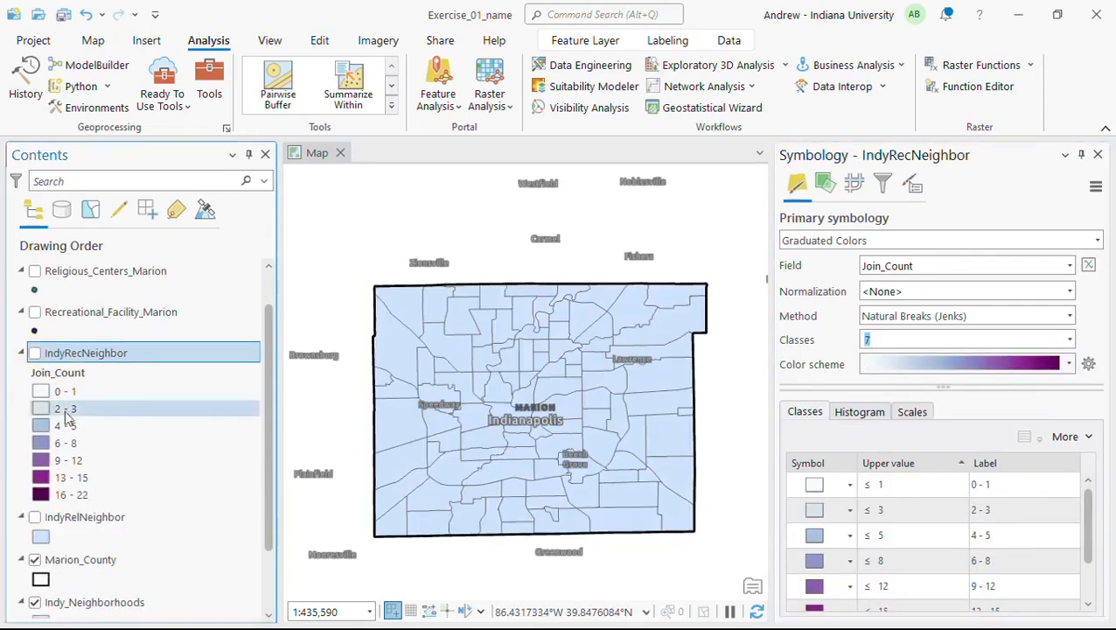
{"action": "left_click", "coordinate": [36, 518]}
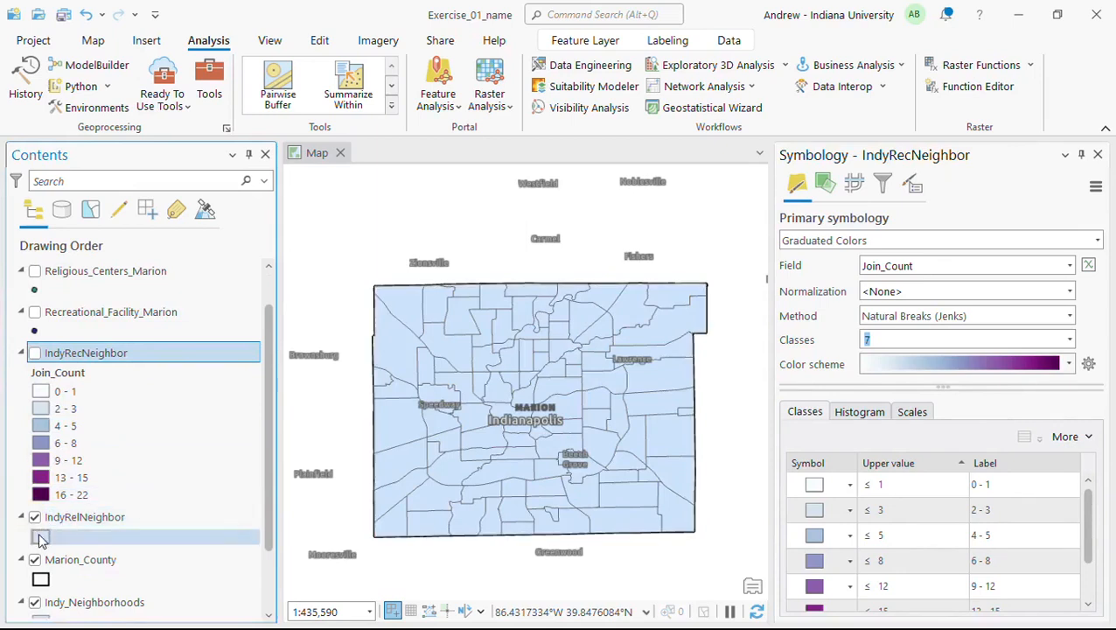
{"action": "scroll", "coordinate": [74, 529], "scroll_direction": "down", "scroll_amount": 1}
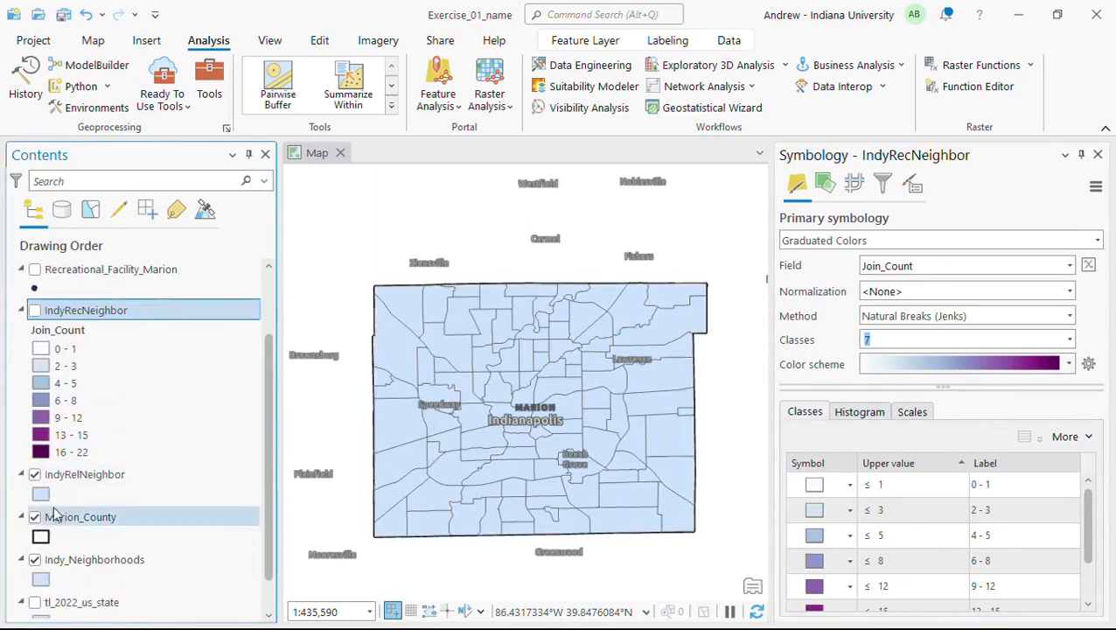
{"action": "right_click", "coordinate": [80, 484]}
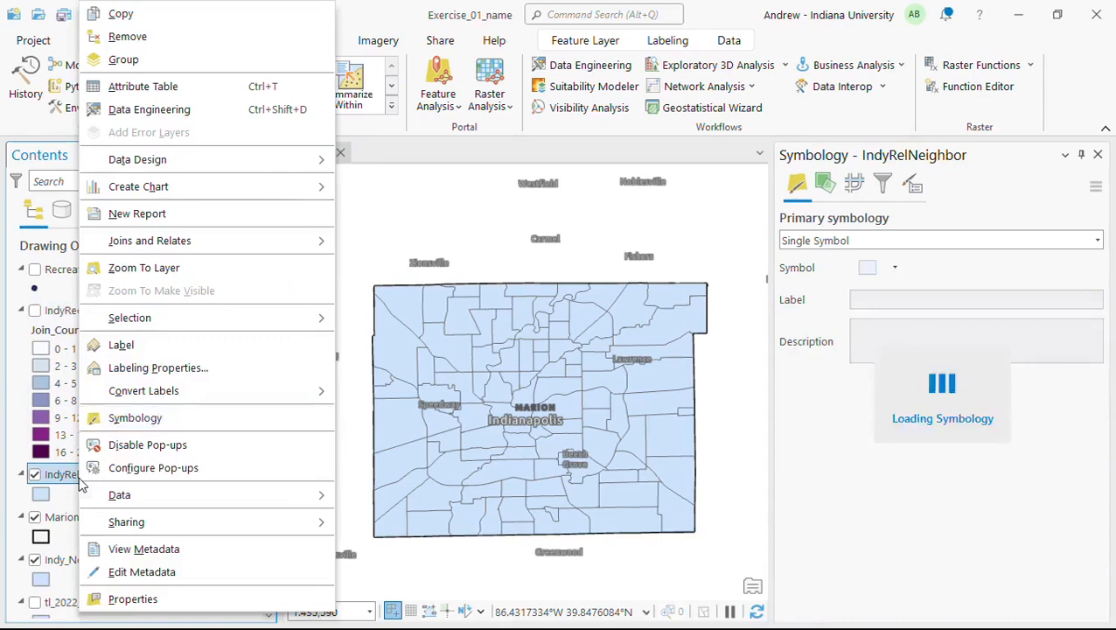
{"action": "left_click", "coordinate": [147, 420]}
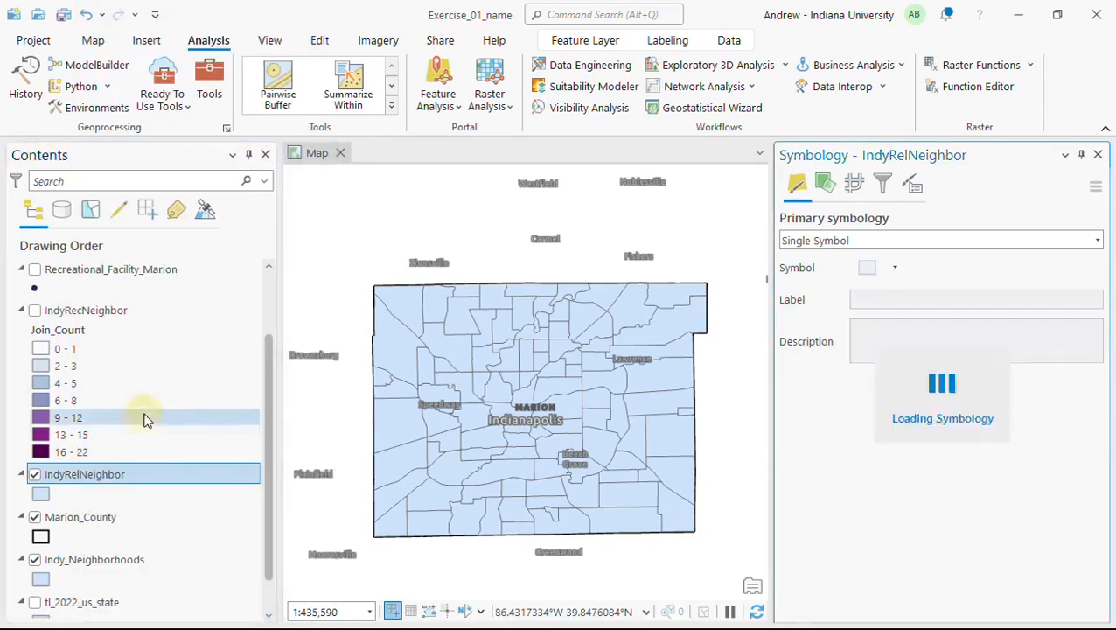
Change the IndyRelNeighbor primary symbology to Graduated Colors with 7 classes.
{"action": "left_click", "coordinate": [920, 241]}
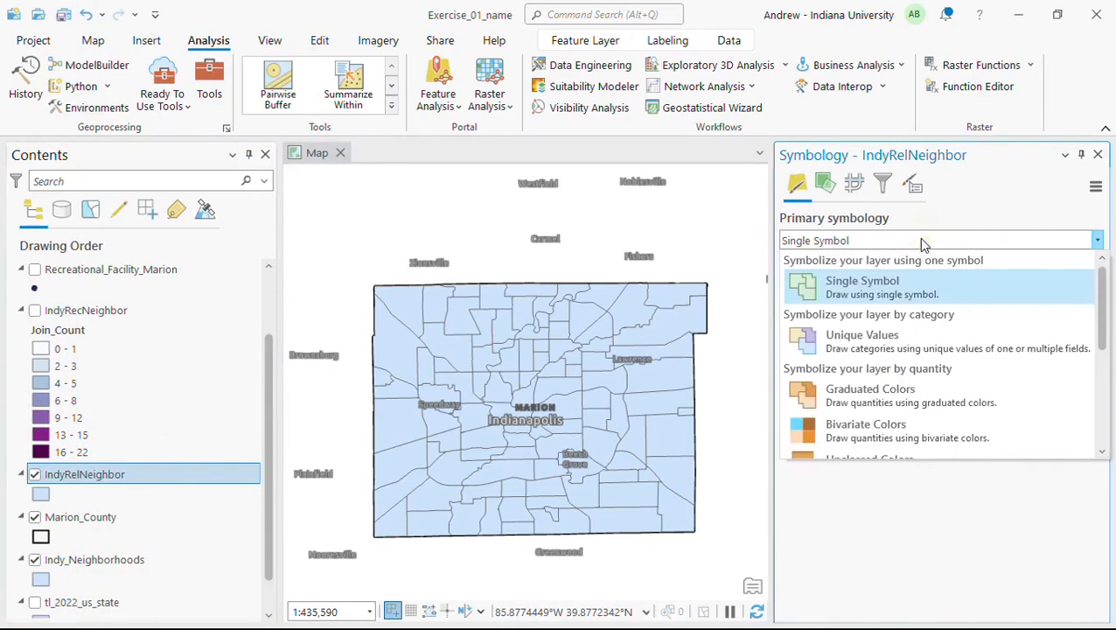
{"action": "left_click", "coordinate": [866, 392]}
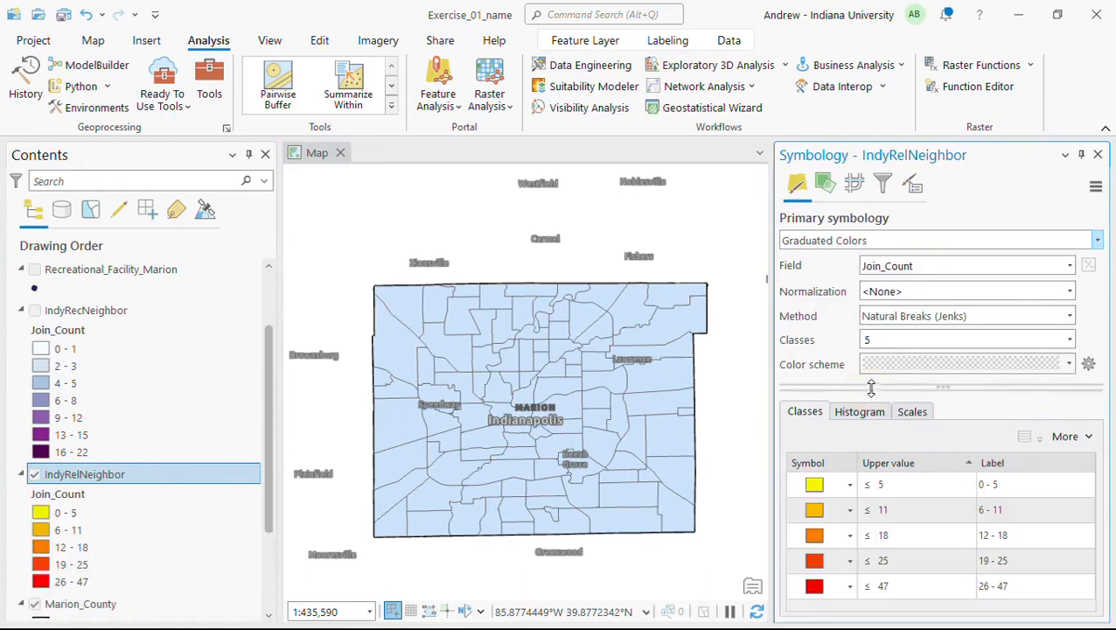
{"action": "left_click", "coordinate": [1068, 340]}
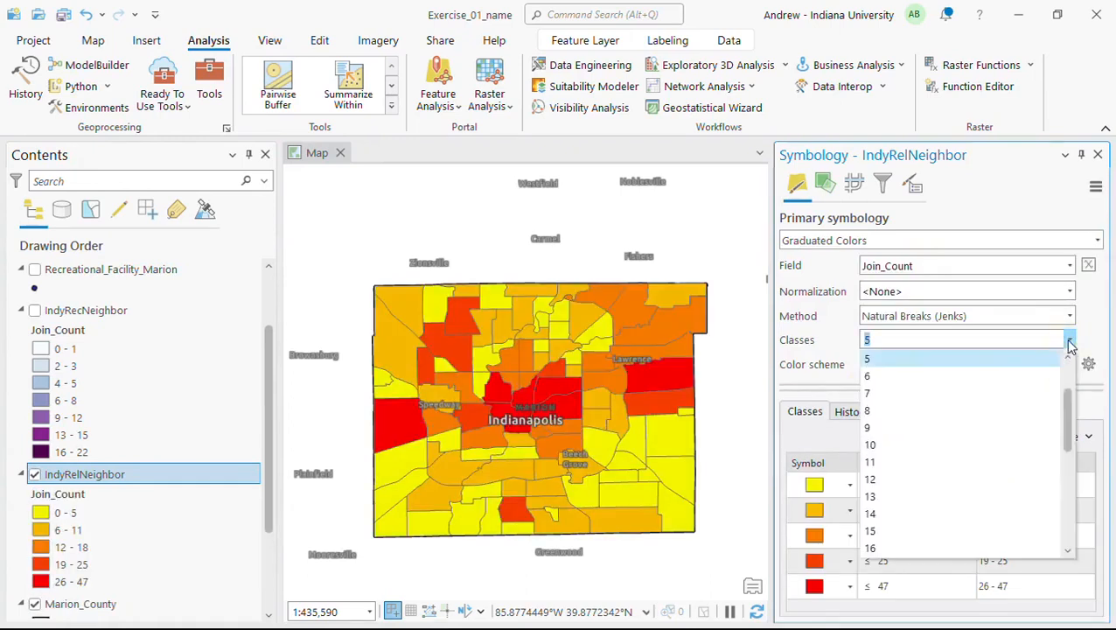
{"action": "left_click", "coordinate": [1038, 396]}
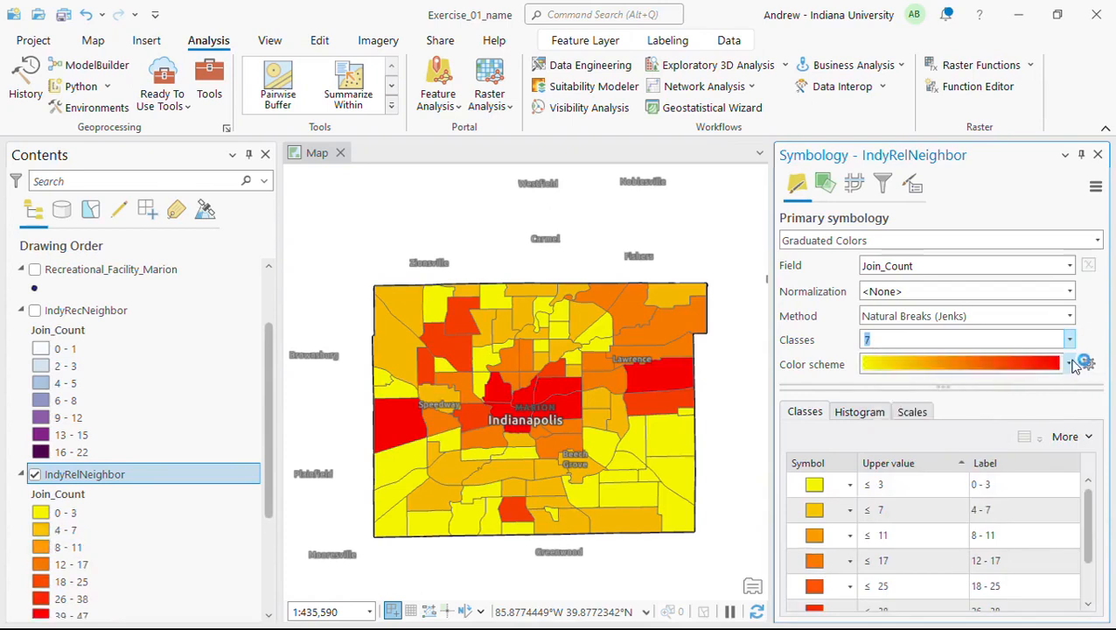
Apply the same continuous white-to-blue-to-dark-purple color scheme to the IndyRelNeighbor layer.
{"action": "left_click", "coordinate": [1069, 363]}
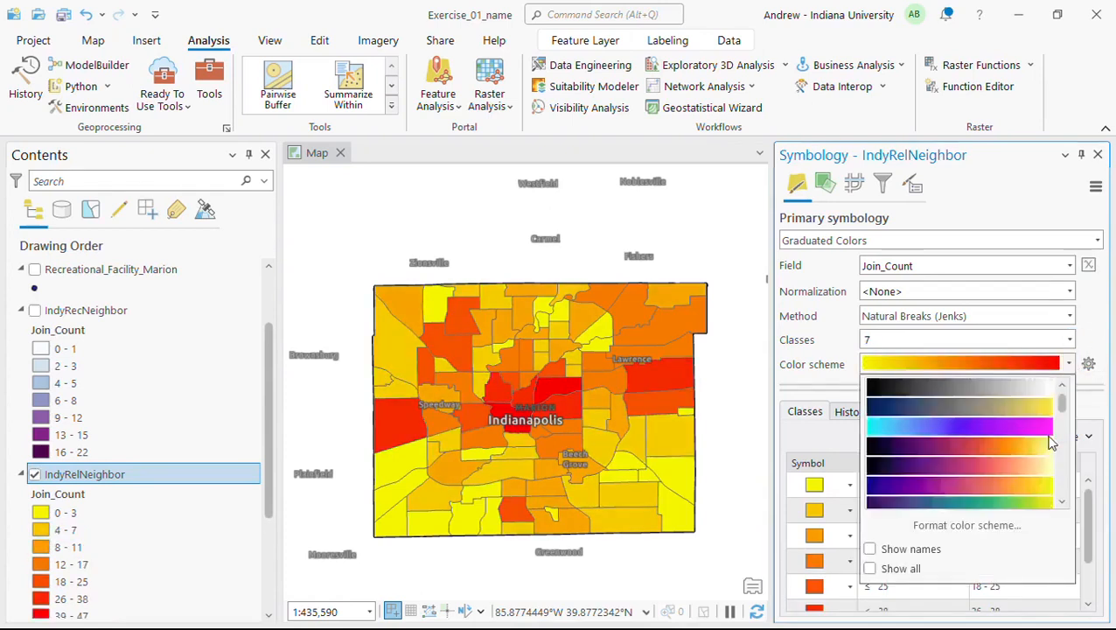
{"action": "scroll", "coordinate": [1051, 443], "scroll_direction": "down", "scroll_amount": 2}
{"action": "scroll", "coordinate": [1034, 472], "scroll_direction": "down", "scroll_amount": 2}
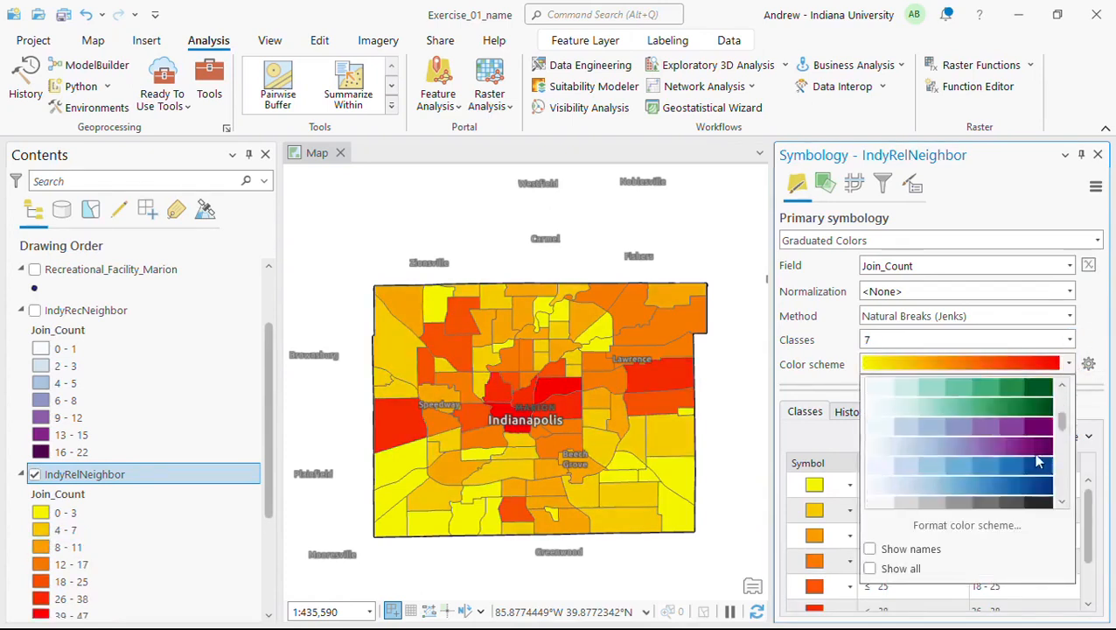
{"action": "left_click", "coordinate": [1036, 443]}
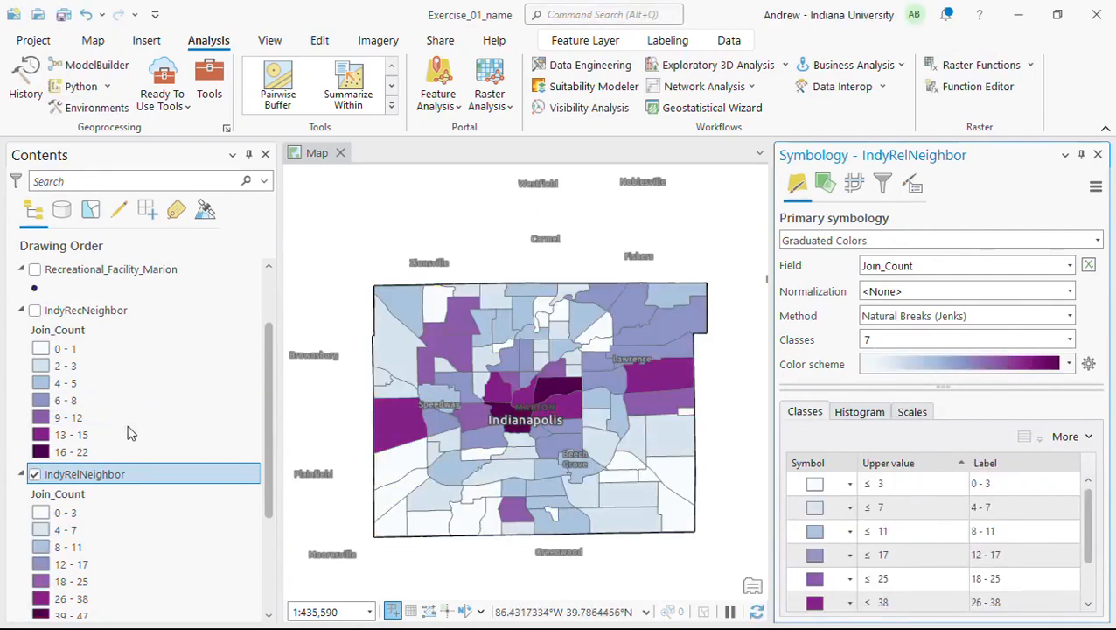
Switch the IndyRecNeighbor layer on and off repeatedly to compare its pattern with IndyRelNeighbor, leaving it switched on.
{"action": "left_click", "coordinate": [34, 310]}
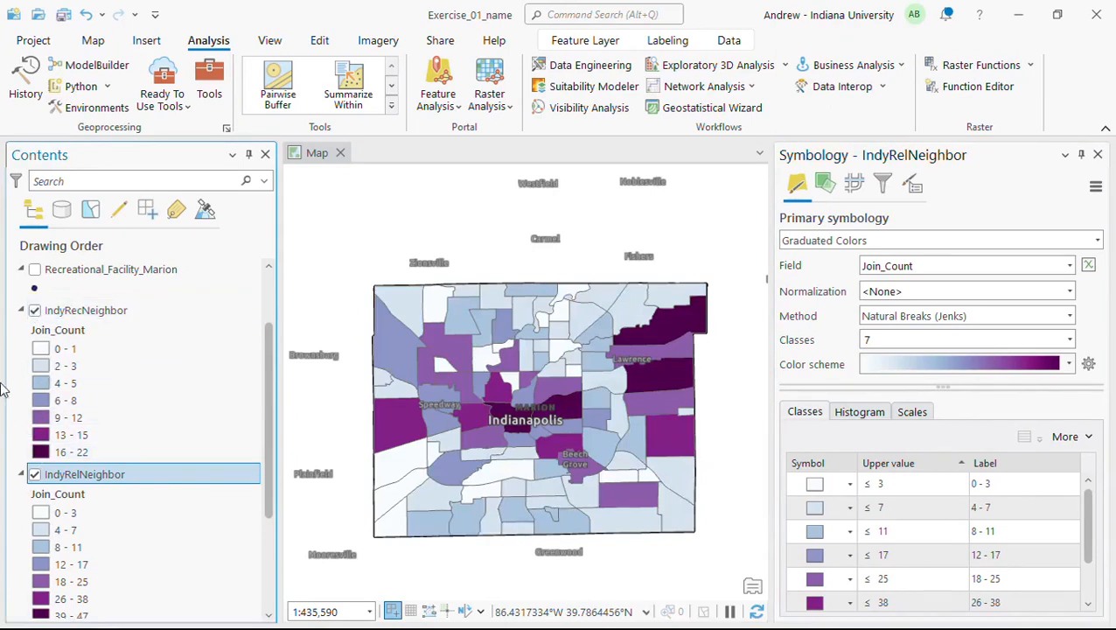
{"action": "left_click", "coordinate": [33, 311]}
{"action": "left_click", "coordinate": [33, 311]}
{"action": "left_click", "coordinate": [33, 311]}
{"action": "left_click", "coordinate": [34, 311]}
{"action": "left_click", "coordinate": [34, 312]}
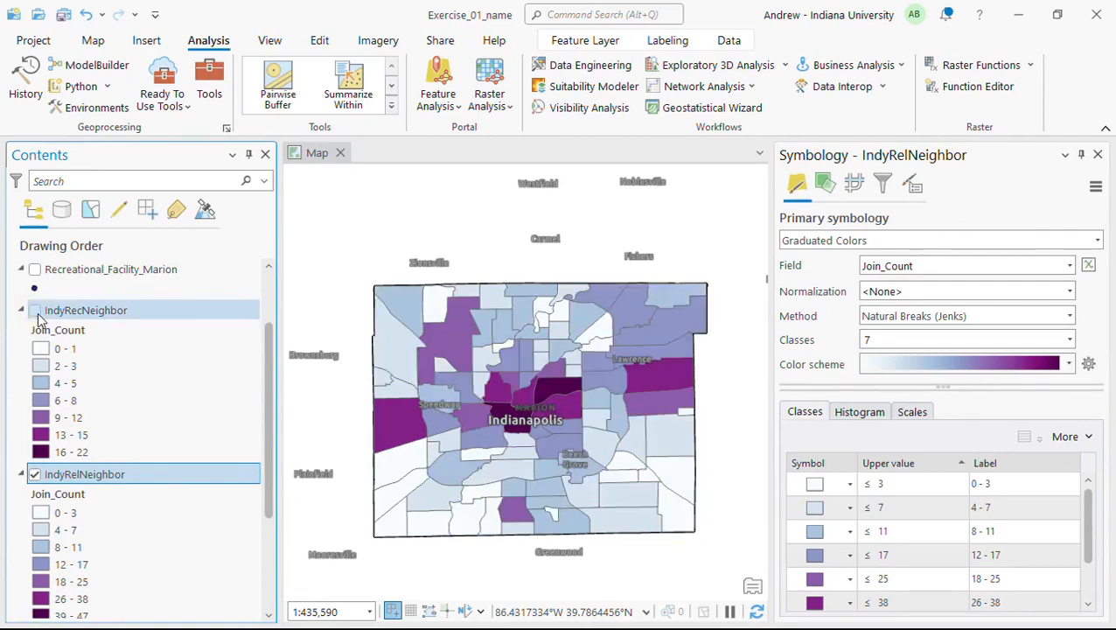
{"action": "left_click", "coordinate": [34, 311]}
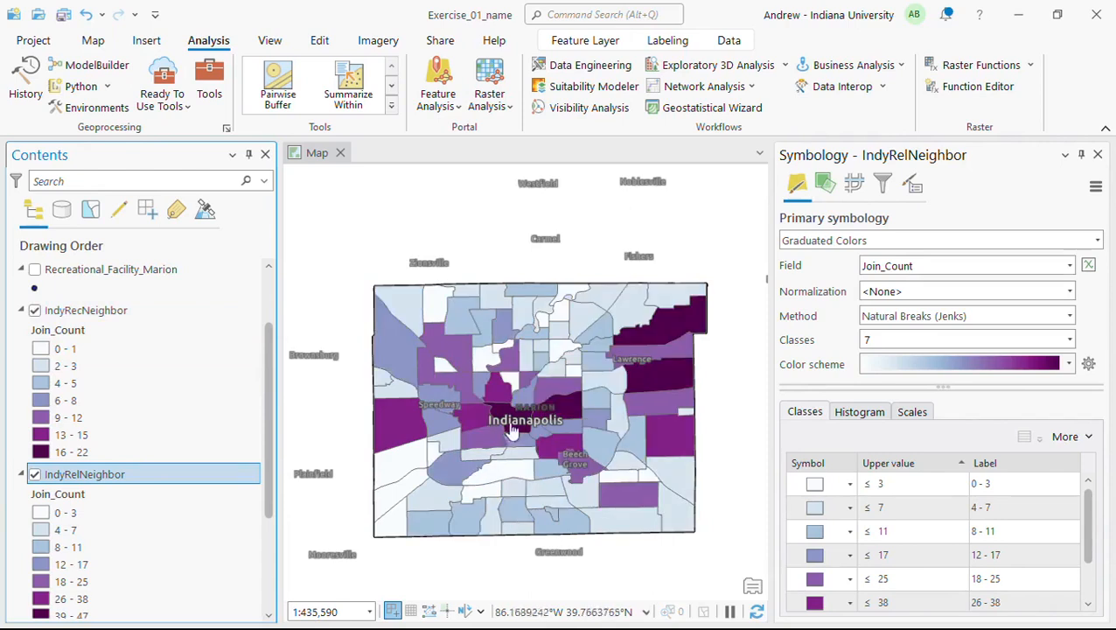